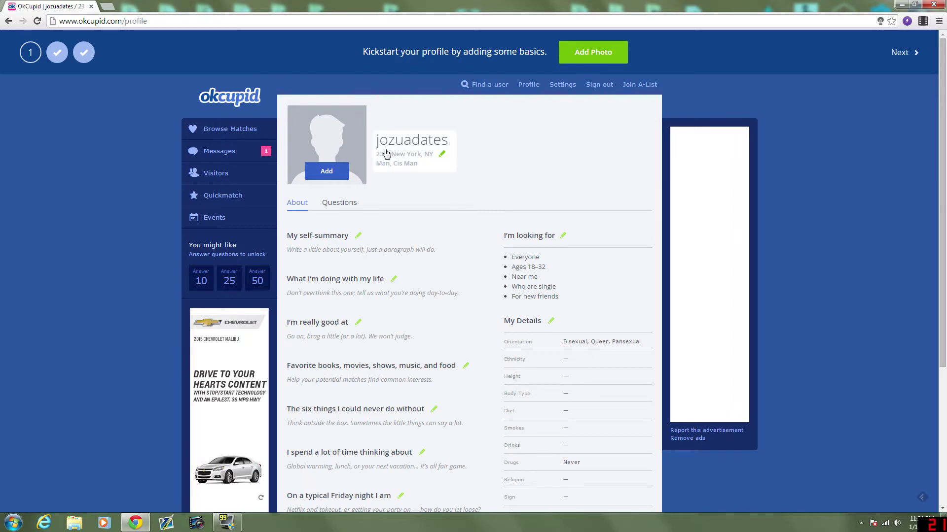
# Start adding a profile photo and choose My PC as its source.
pyautogui.scroll(-4, 389, 154)
pyautogui.scroll(4, 395, 161)
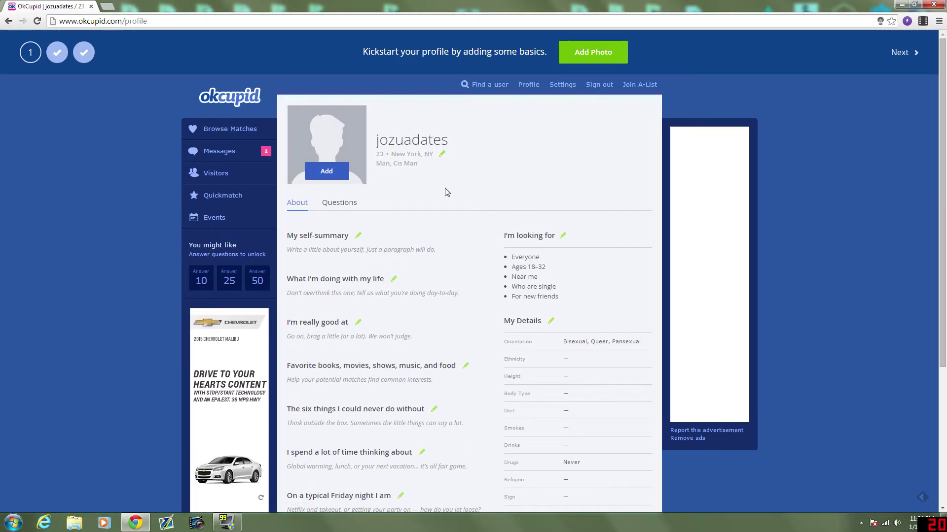
pyautogui.click(332, 172)
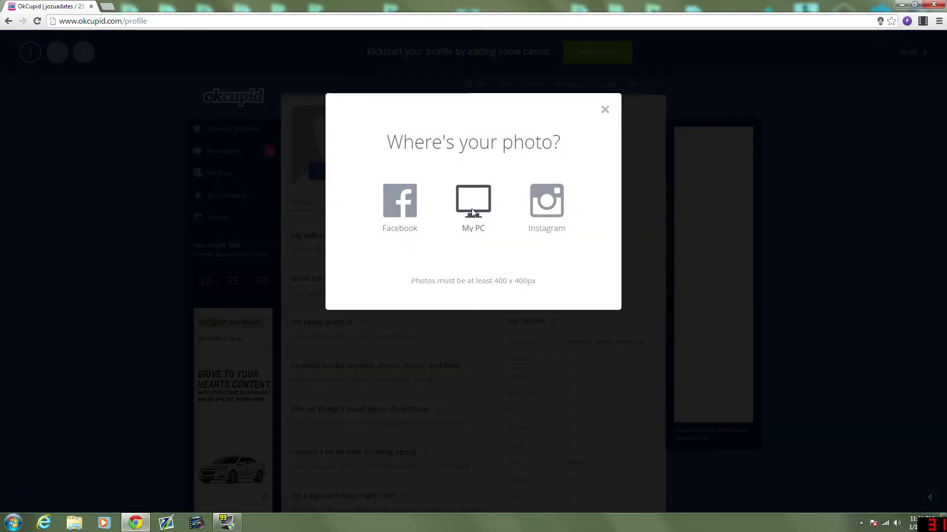
pyautogui.click(472, 205)
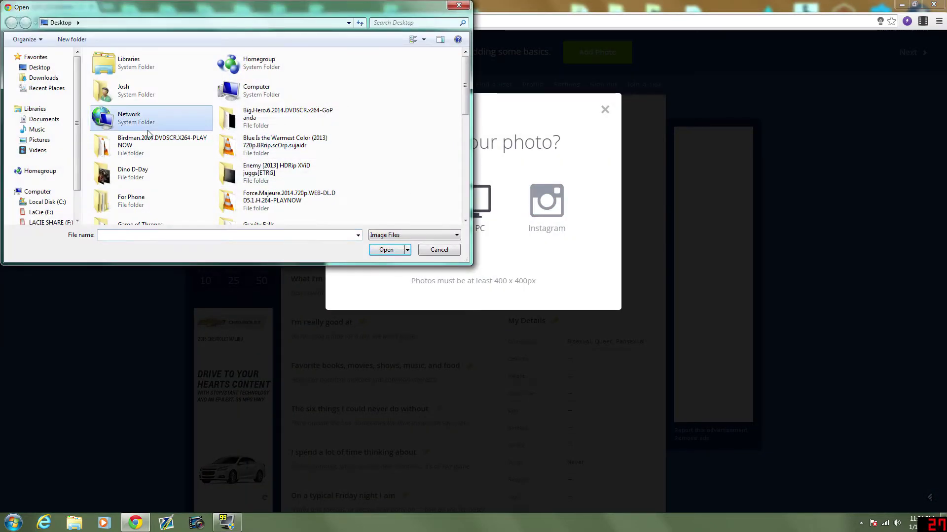
# Select the starlord image in the OKCupid folder and upload it.
pyautogui.scroll(-5, 150, 134)
pyautogui.scroll(5, 153, 140)
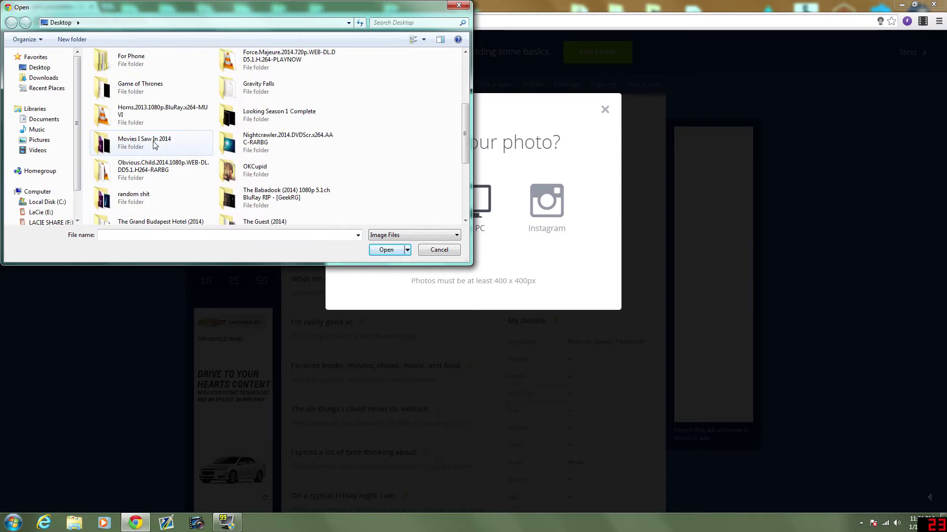
pyautogui.scroll(-3, 222, 104)
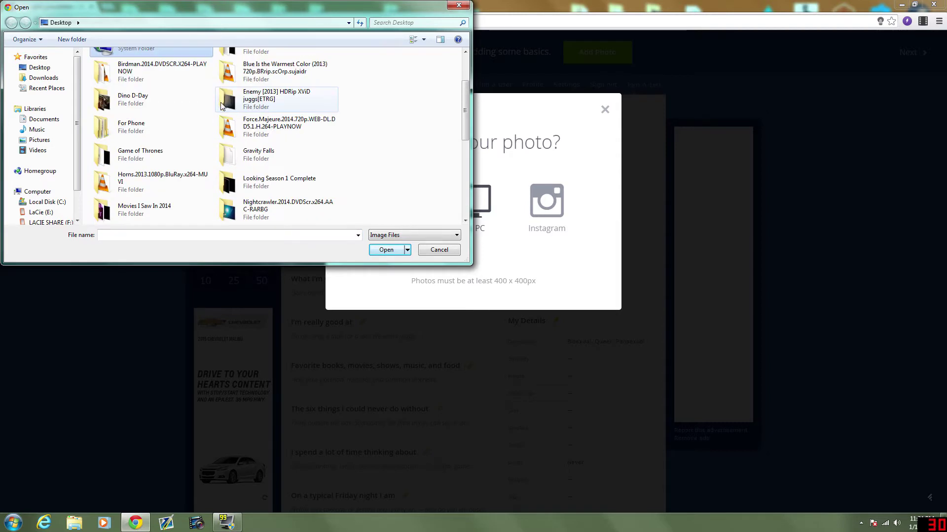
pyautogui.doubleClick(229, 154)
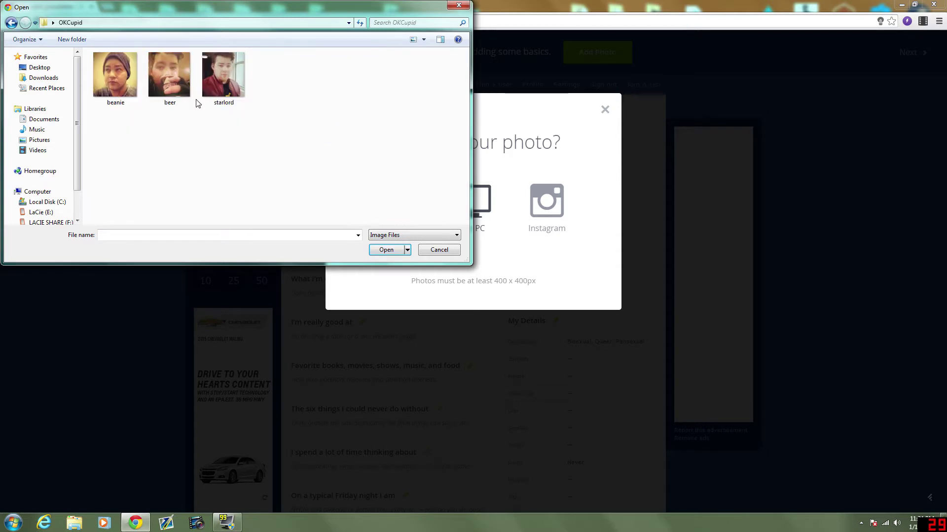
pyautogui.click(126, 72)
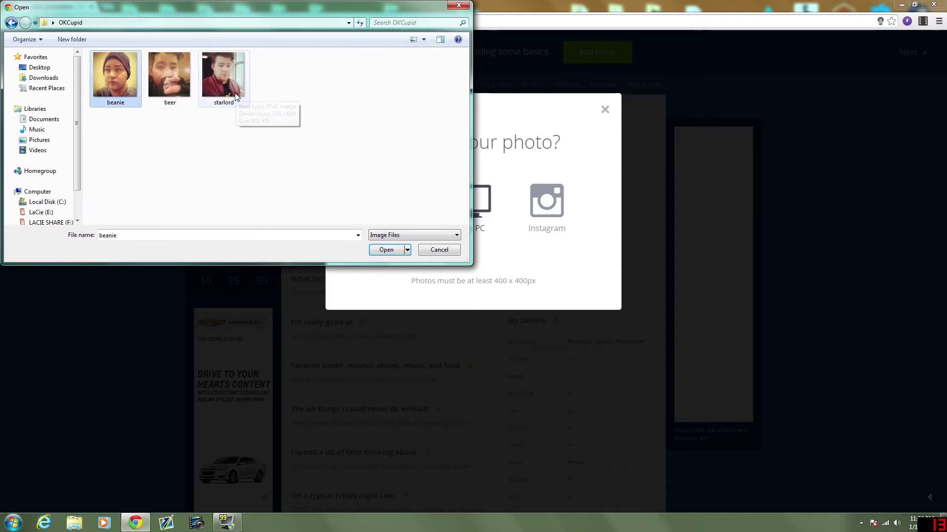
pyautogui.click(237, 96)
pyautogui.click(169, 92)
pyautogui.click(225, 81)
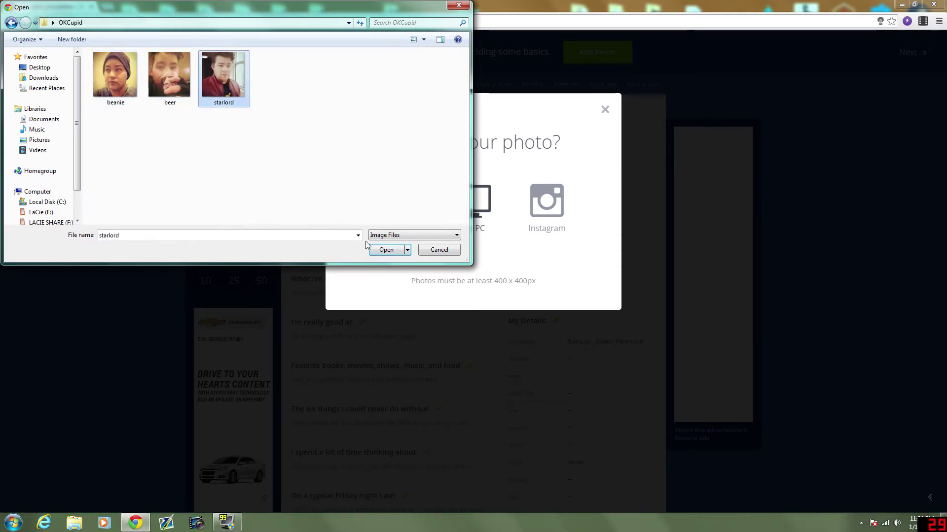
pyautogui.click(387, 250)
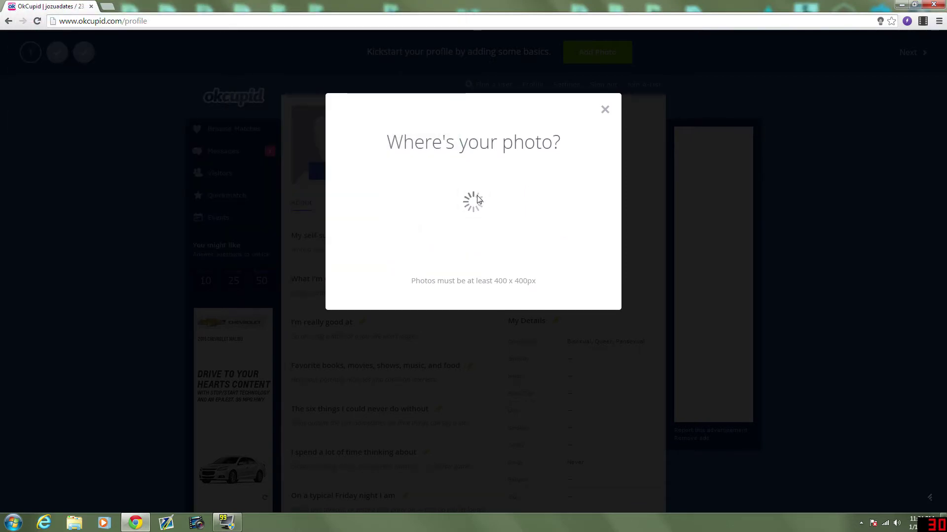
# Move the thumbnail crop over the face, shrink it slightly, and confirm.
pyautogui.moveTo(501, 238); pyautogui.dragTo(518, 256)
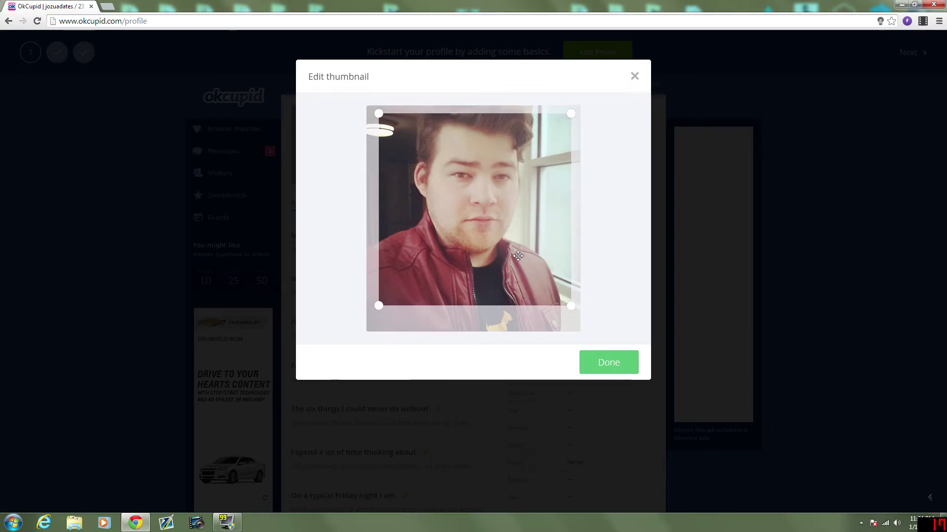
pyautogui.moveTo(562, 309); pyautogui.dragTo(564, 313)
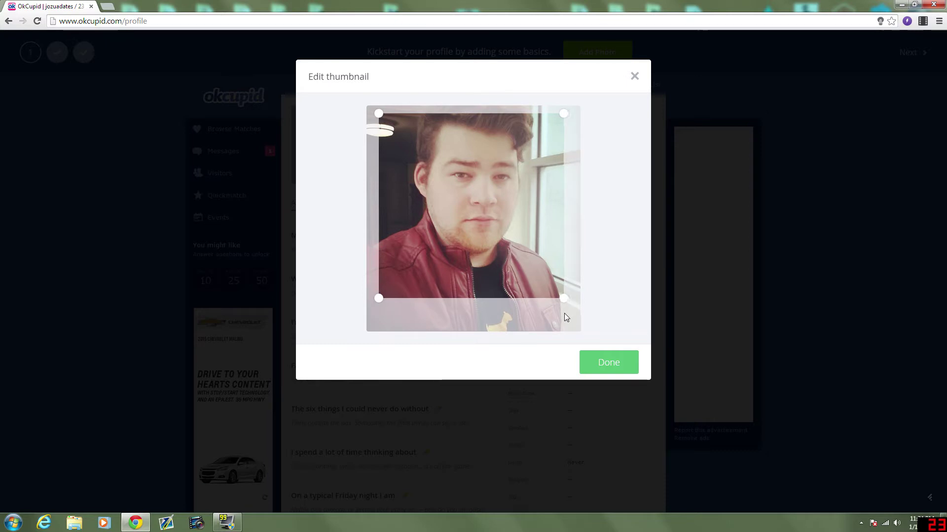
pyautogui.click(624, 363)
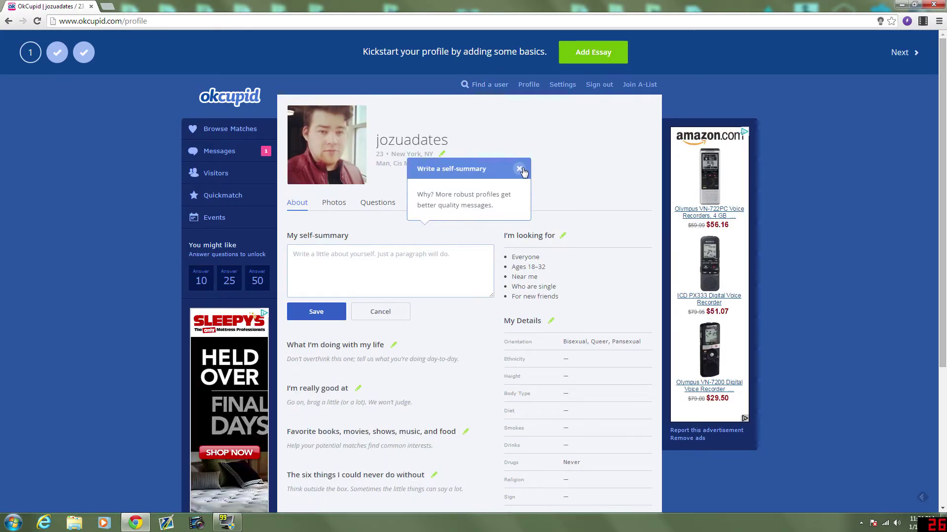
# Dismiss the self-summary tip and close the empty self-summary editor.
pyautogui.click(522, 169)
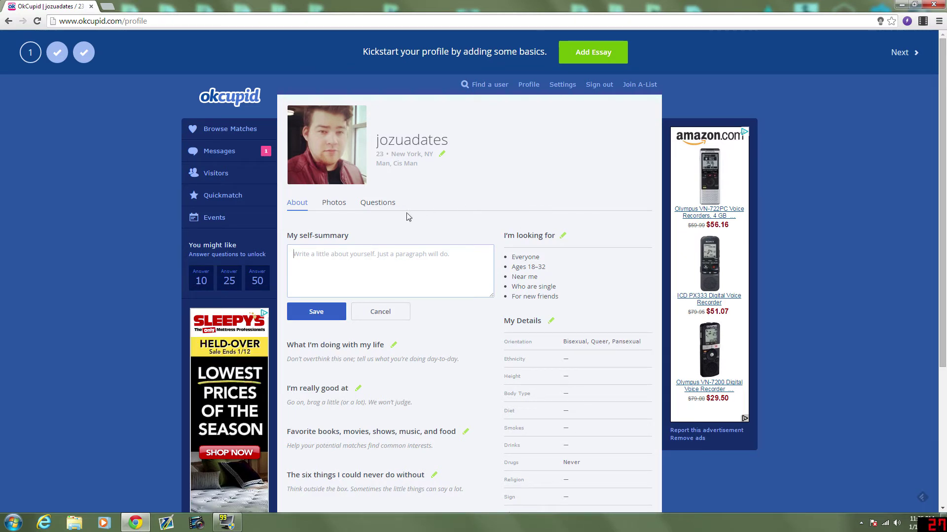
pyautogui.scroll(-1, 365, 251)
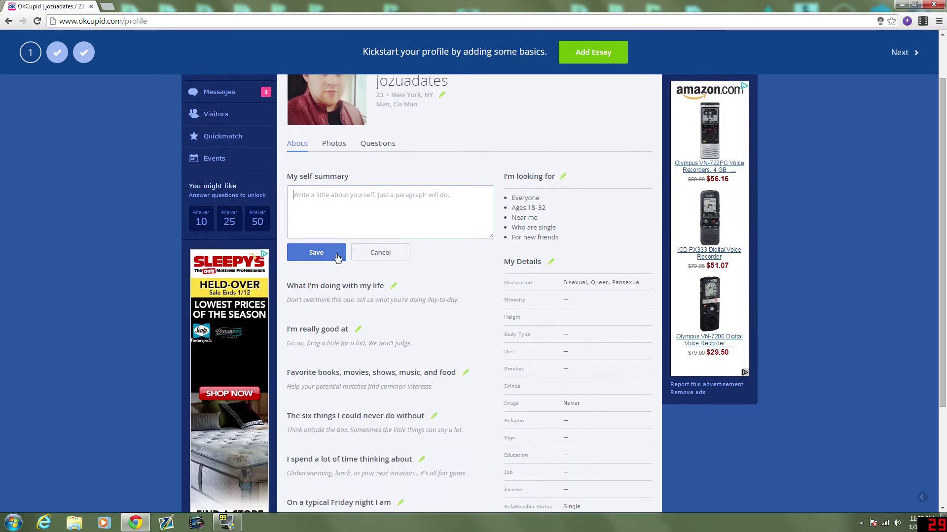
pyautogui.click(337, 253)
# Write the life essay: 'I'm a writer and poet currently living in East Harlem'.
pyautogui.click(394, 219)
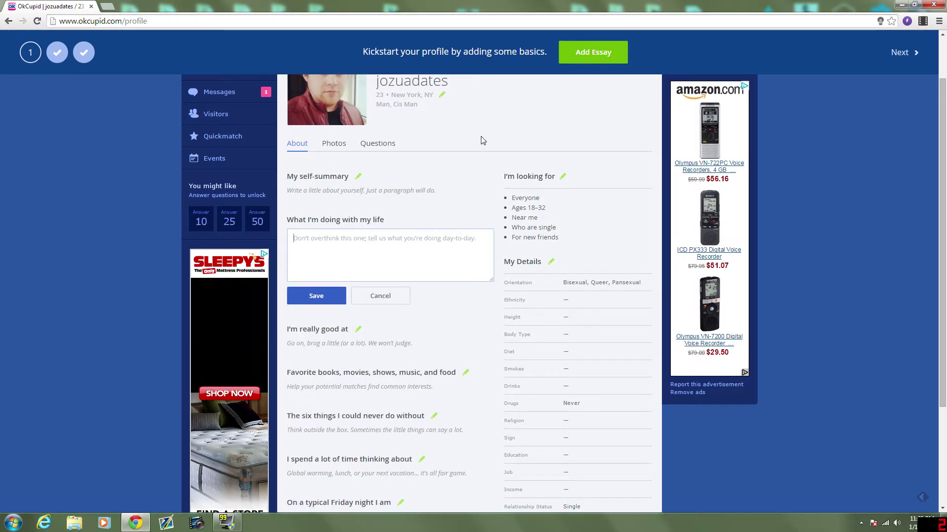
pyautogui.write("I'm a w")
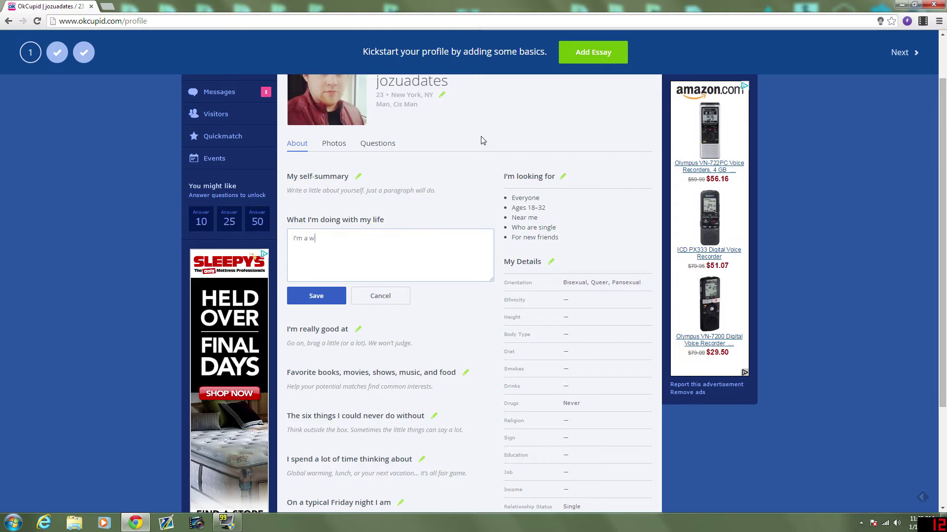
pyautogui.write('riter and poet c')
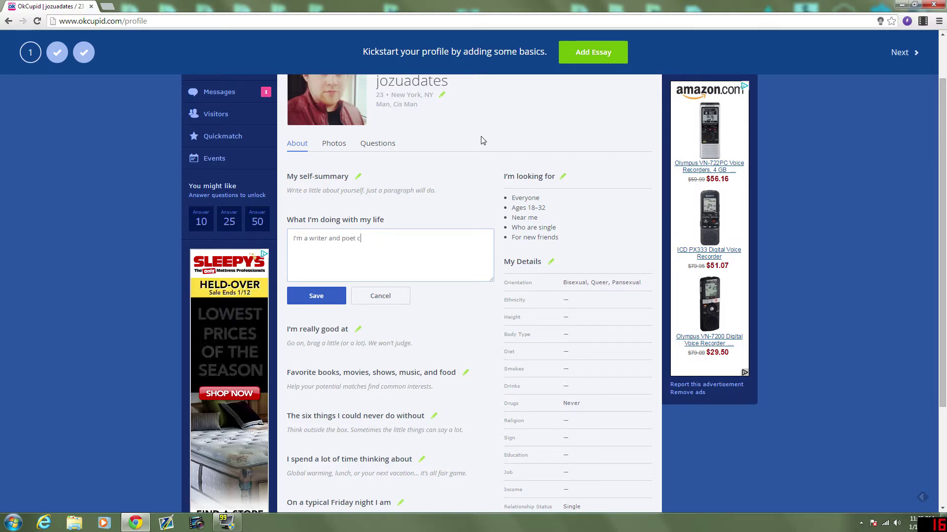
pyautogui.write('urrent')
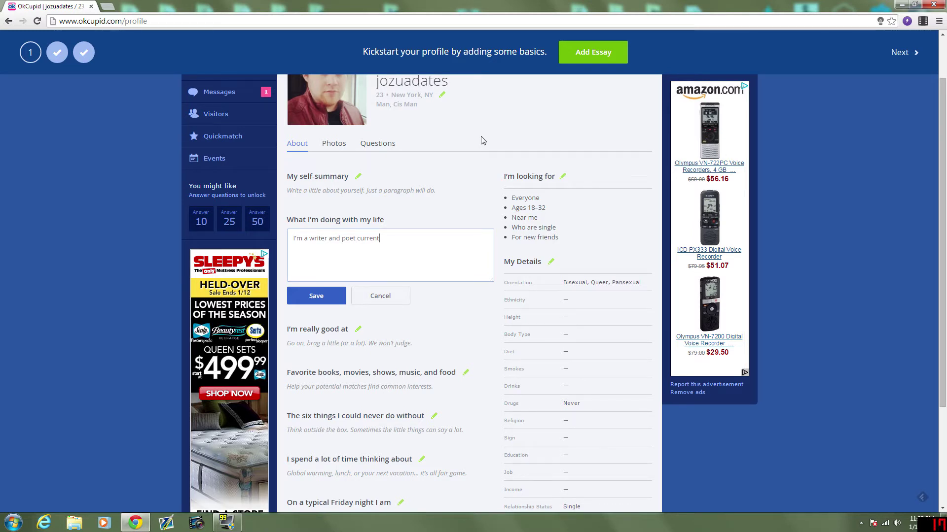
pyautogui.write('lly living in East ')
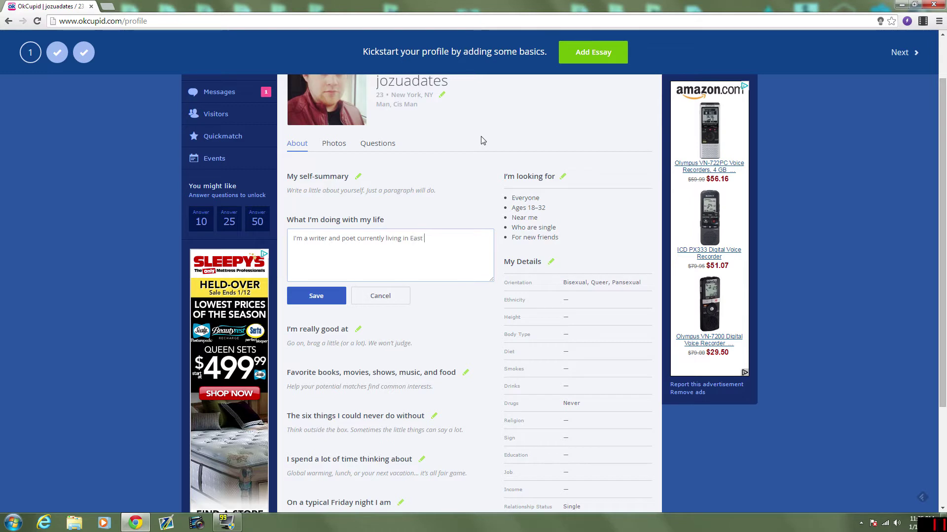
pyautogui.write('Harlem New')
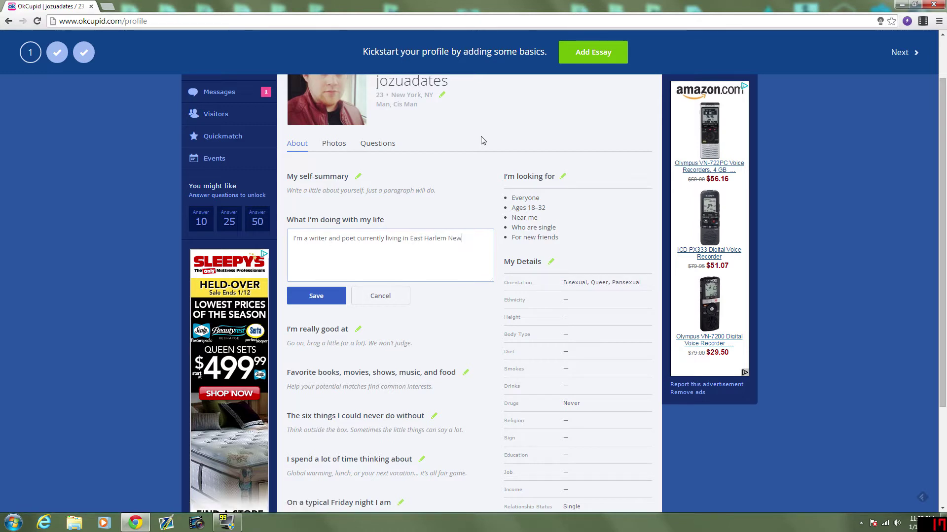
pyautogui.press('BackSpace')
pyautogui.write(', .')
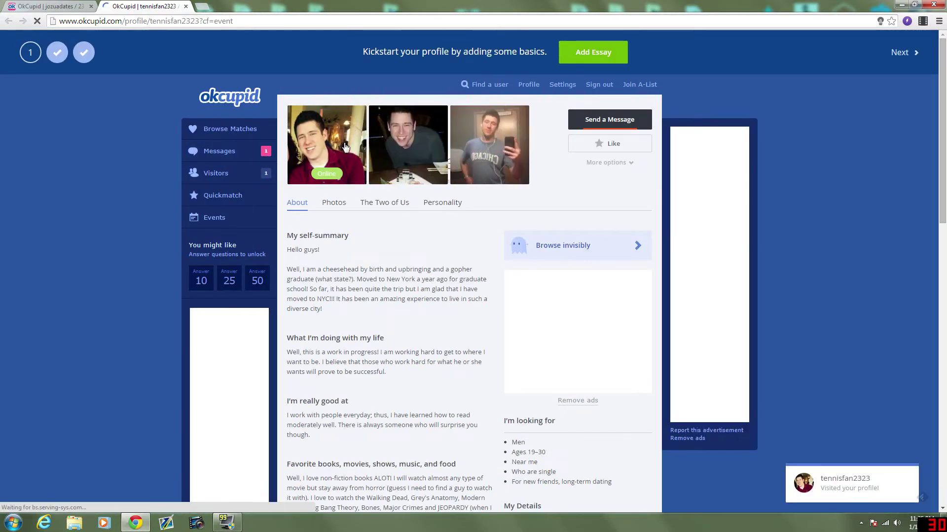
pyautogui.scroll(-3, 350, 245)
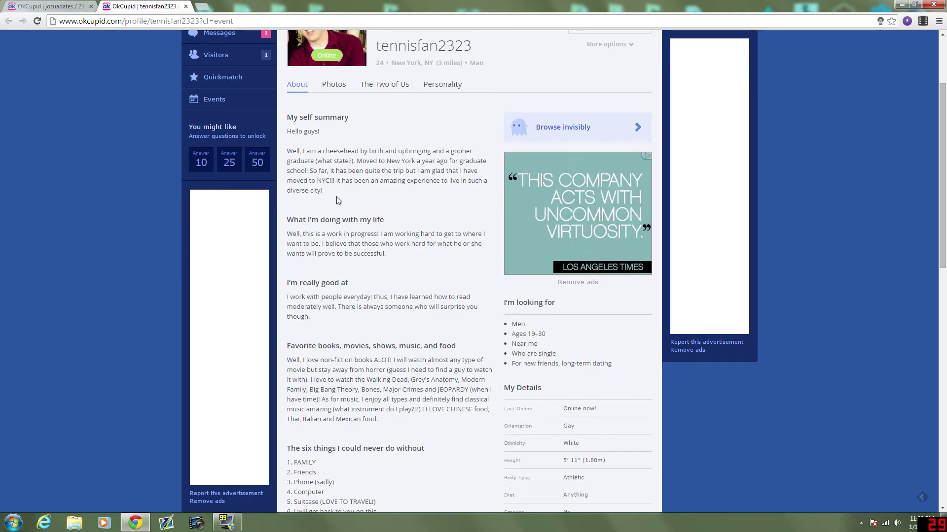
pyautogui.scroll(-5, 362, 162)
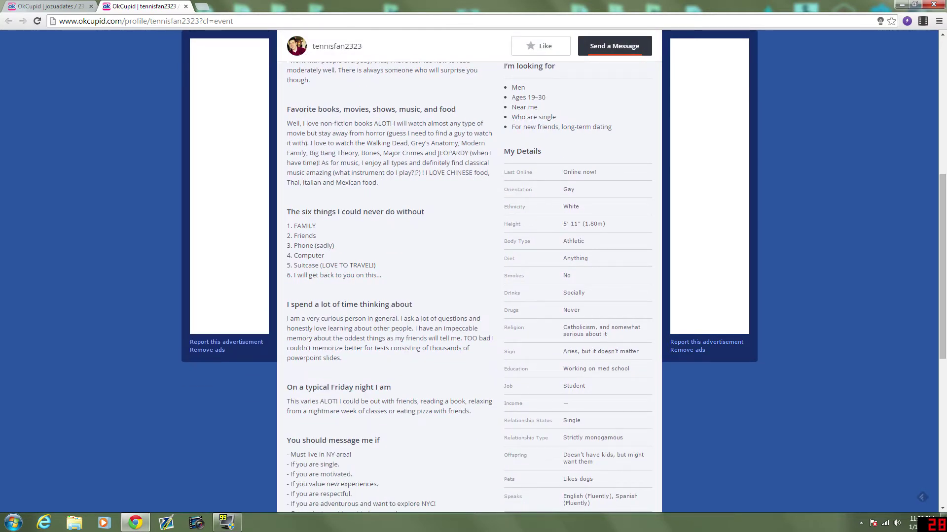
pyautogui.scroll(5, 406, 162)
pyautogui.scroll(-5, 406, 163)
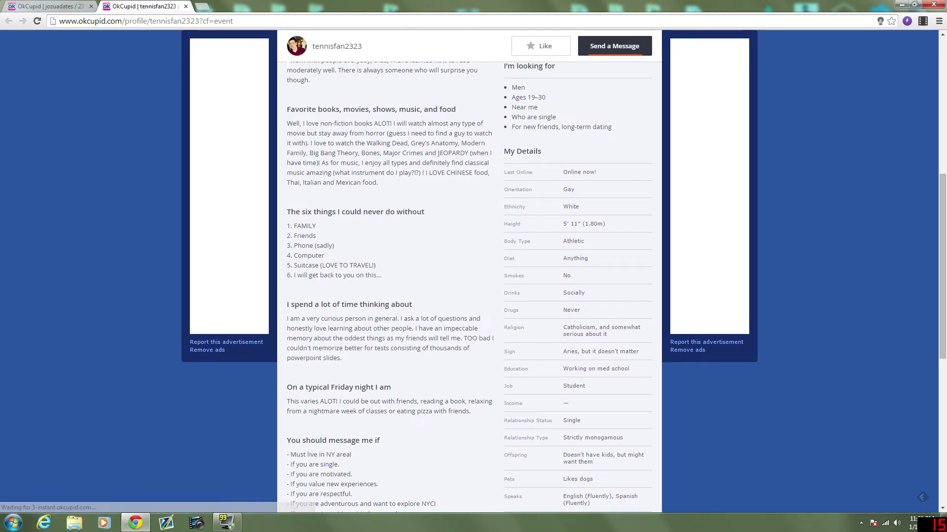
pyautogui.scroll(8, 540, 262)
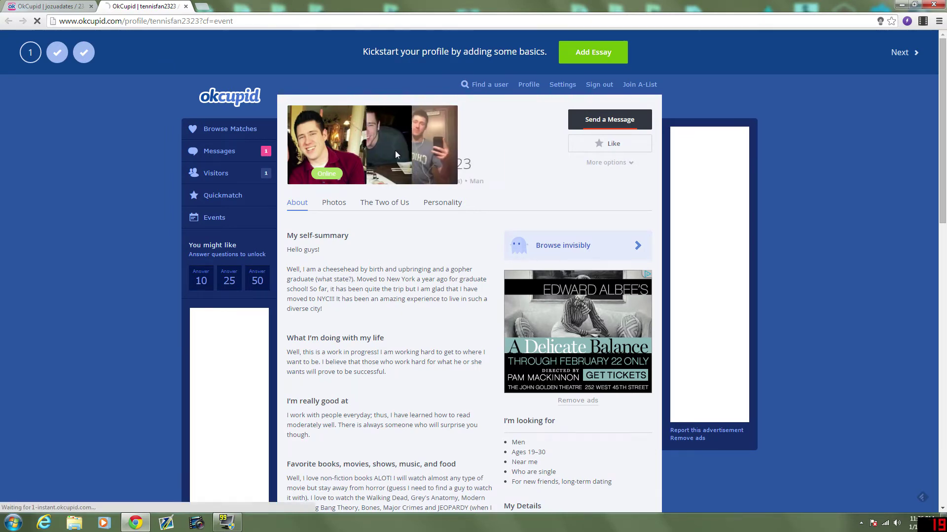
pyautogui.click(334, 205)
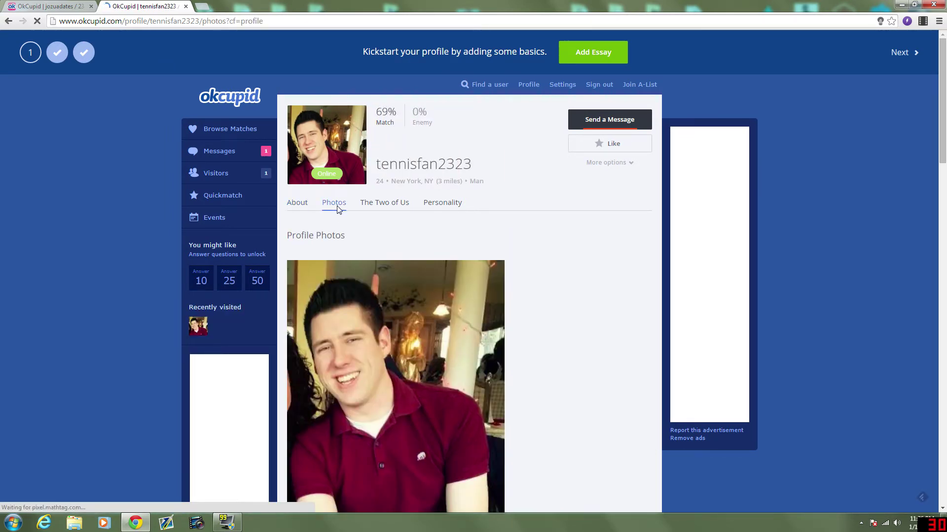
pyautogui.scroll(-8, 466, 244)
pyautogui.scroll(-5, 571, 248)
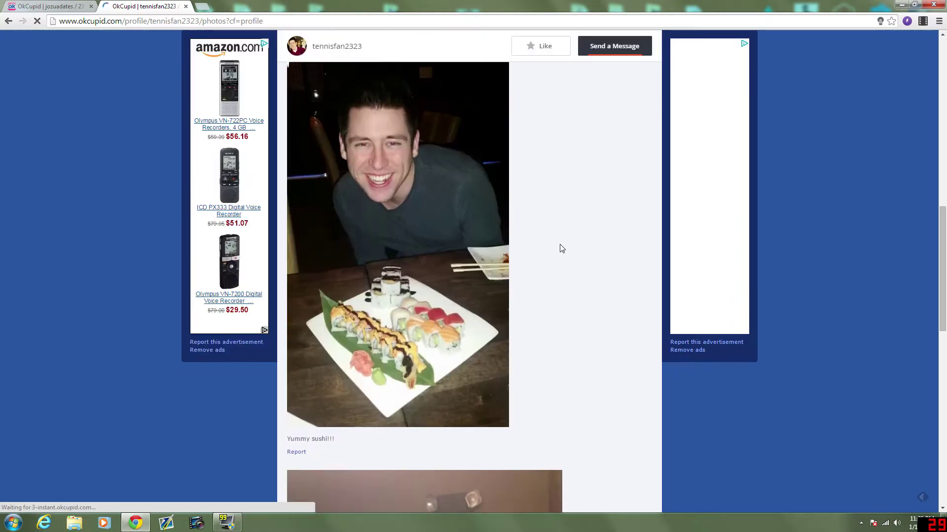
pyautogui.scroll(-5, 560, 246)
pyautogui.scroll(-7, 556, 240)
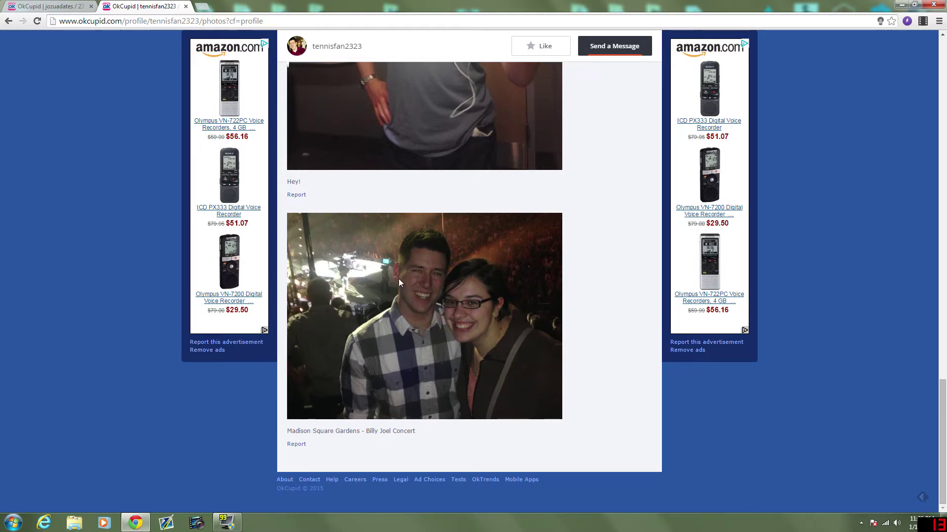
pyautogui.click(8, 21)
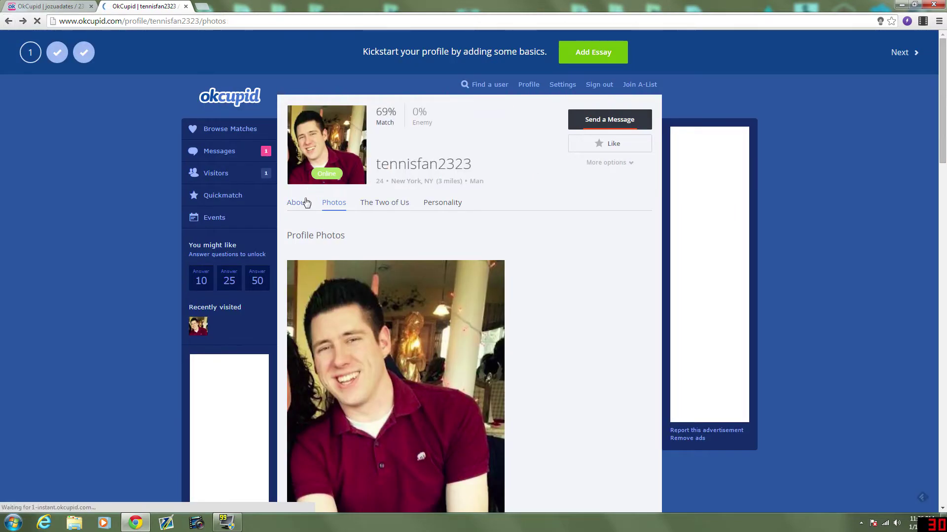
pyautogui.click(302, 203)
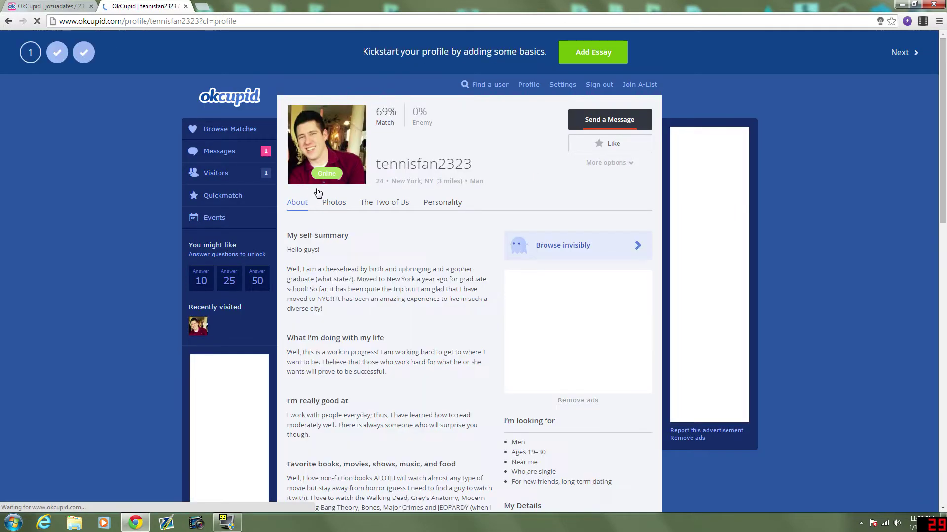
pyautogui.click(261, 156)
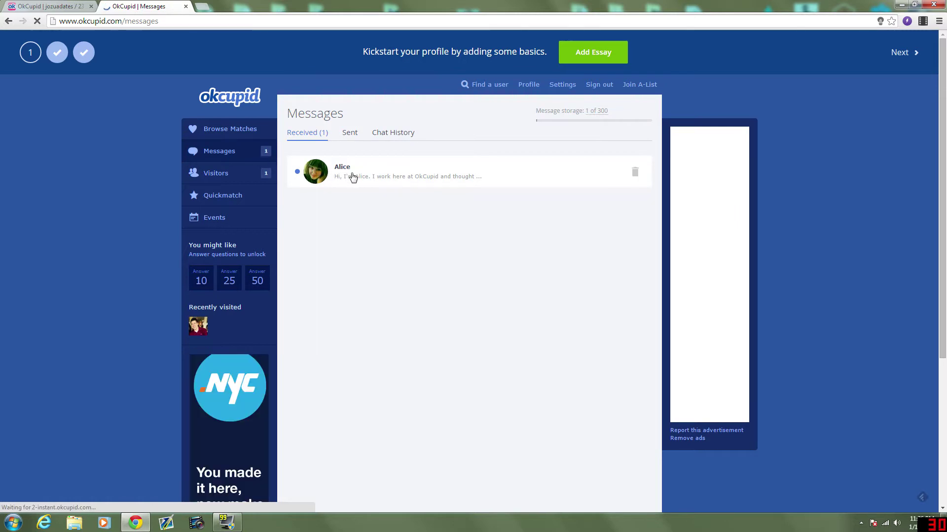
# Read the staff welcome message, then close the conversation to return to the profile.
pyautogui.click(355, 176)
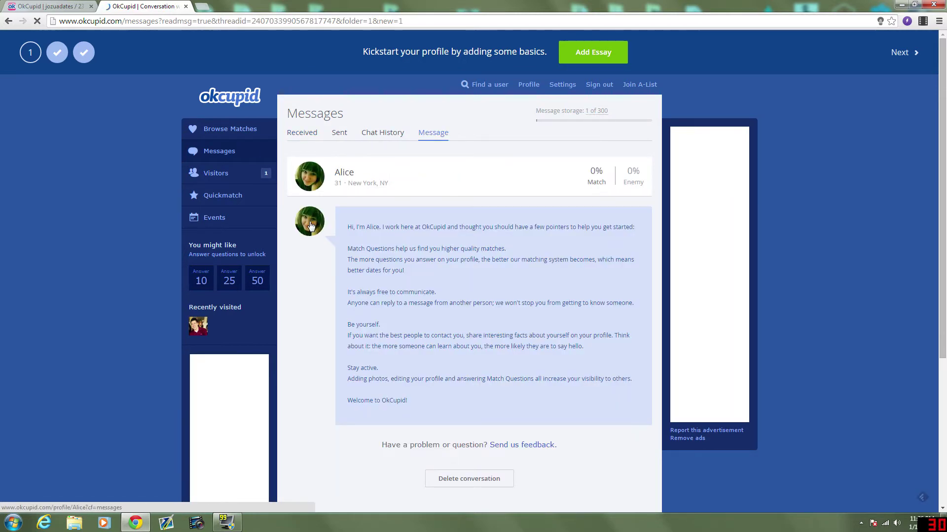
pyautogui.scroll(-4, 437, 279)
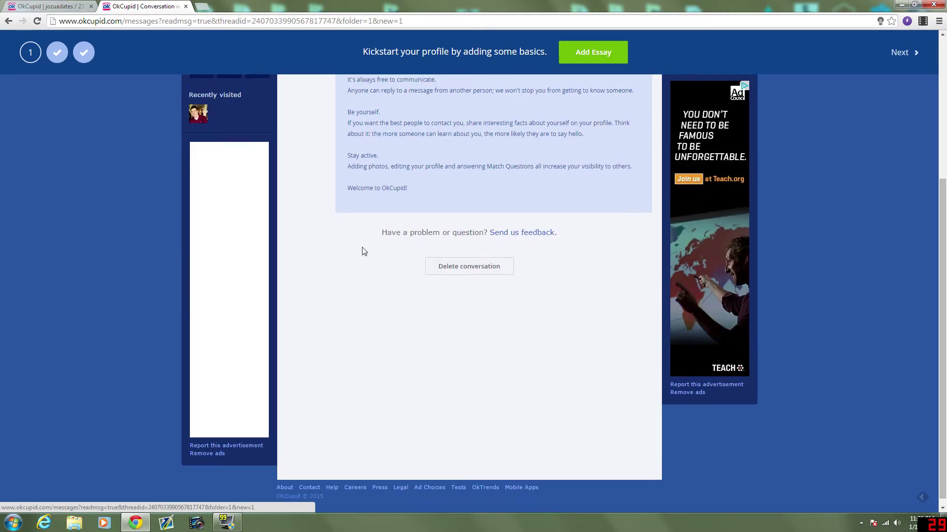
pyautogui.scroll(4, 361, 250)
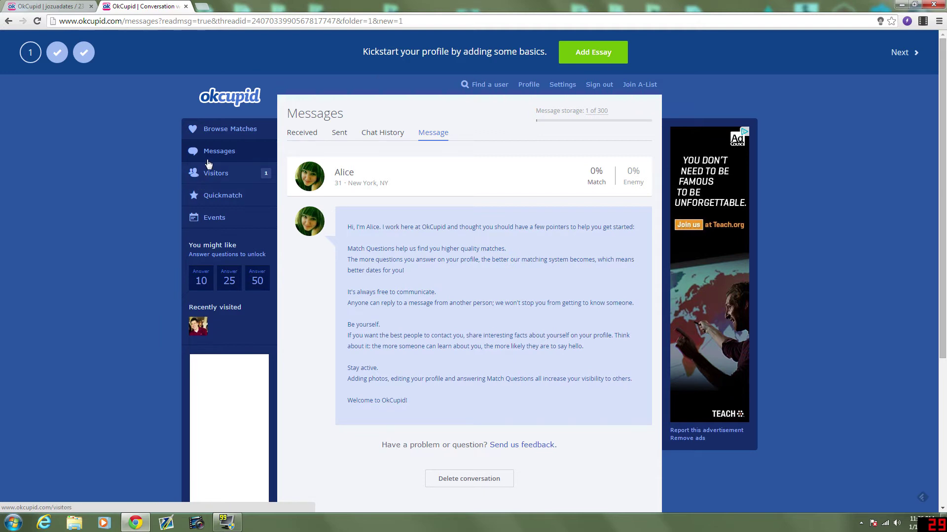
pyautogui.click(185, 6)
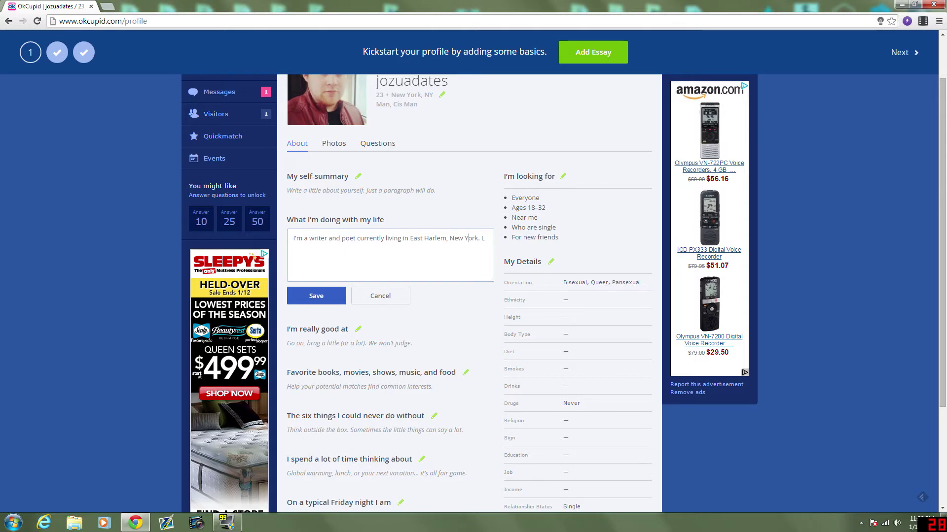
# Save the East Harlem life essay and open the 'Who are you looking for?' editor.
pyautogui.scroll(-3, 331, 232)
pyautogui.scroll(4, 467, 298)
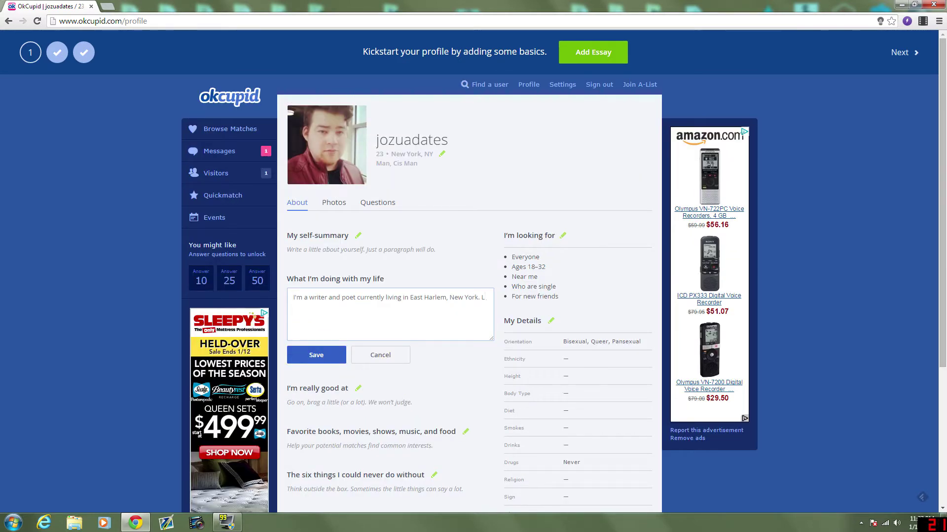
pyautogui.click(309, 363)
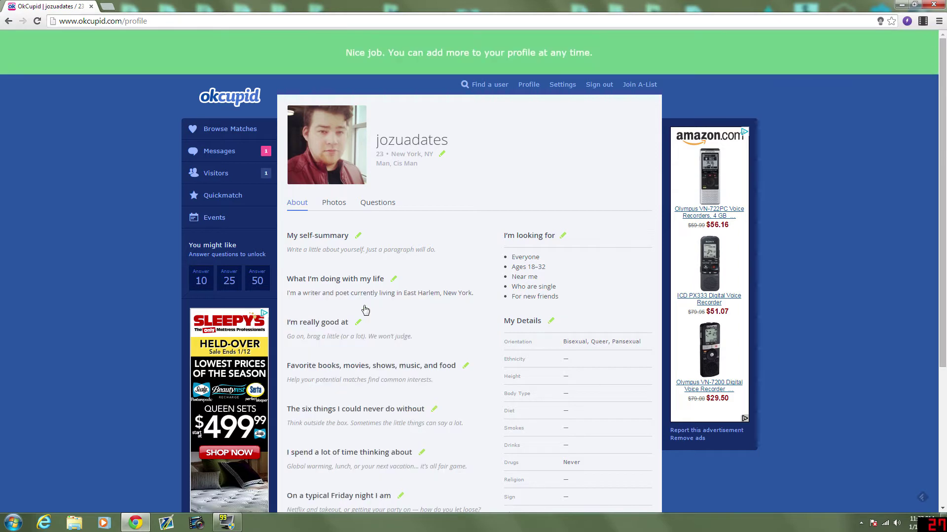
pyautogui.scroll(-2, 549, 294)
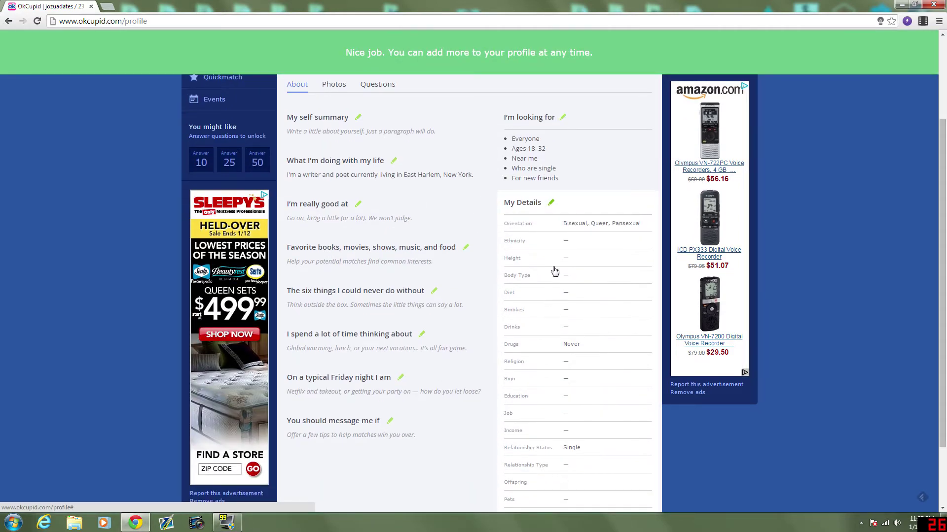
pyautogui.click(558, 121)
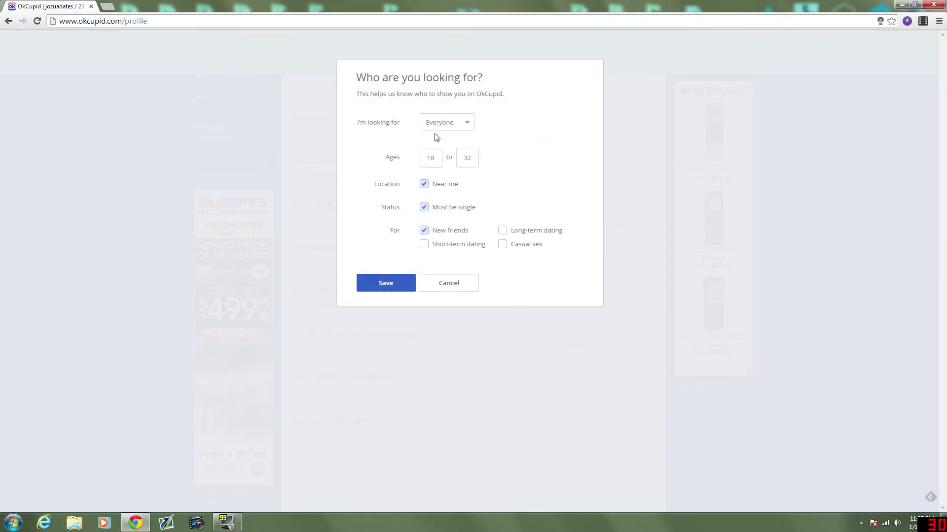
# Keep Everyone, set ages 20–32, add long-term and short-term dating, and save.
pyautogui.click(438, 126)
pyautogui.click(444, 129)
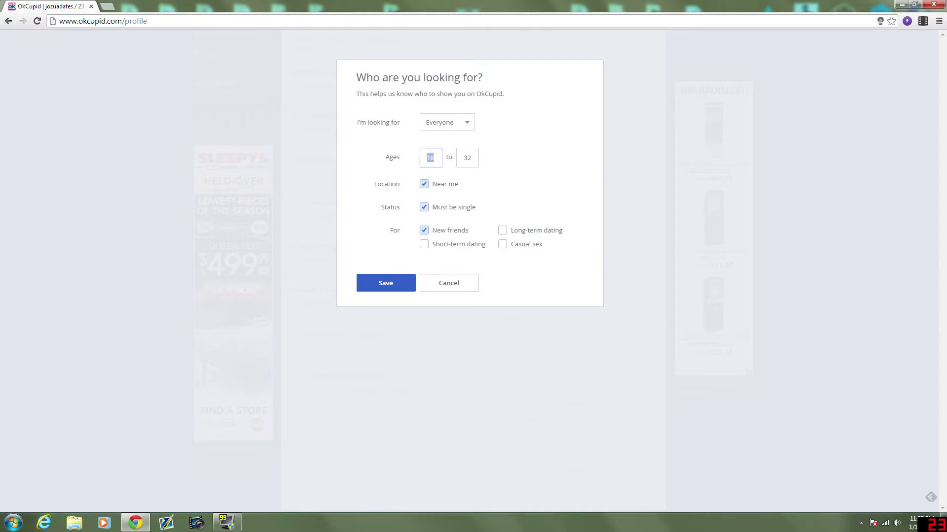
pyautogui.write('21')
pyautogui.click(495, 170)
pyautogui.click(503, 231)
pyautogui.click(426, 247)
pyautogui.click(398, 288)
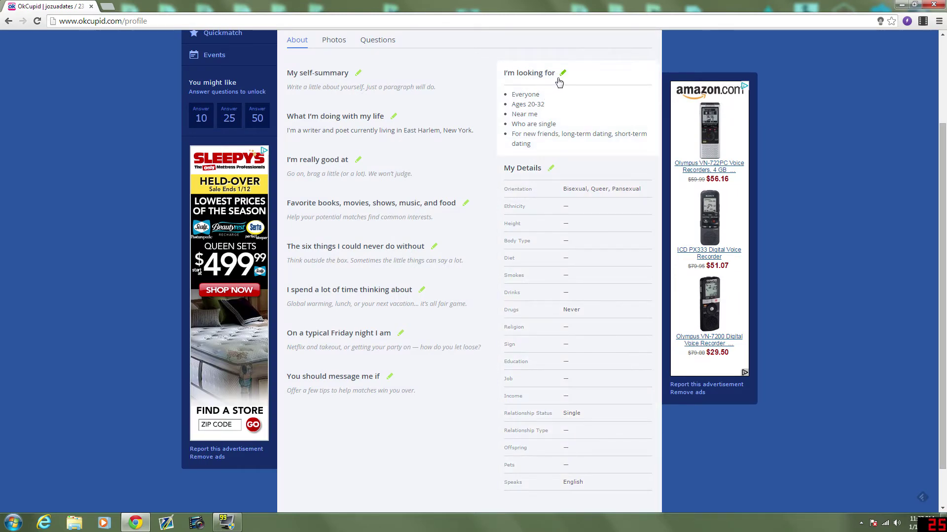
pyautogui.click(549, 168)
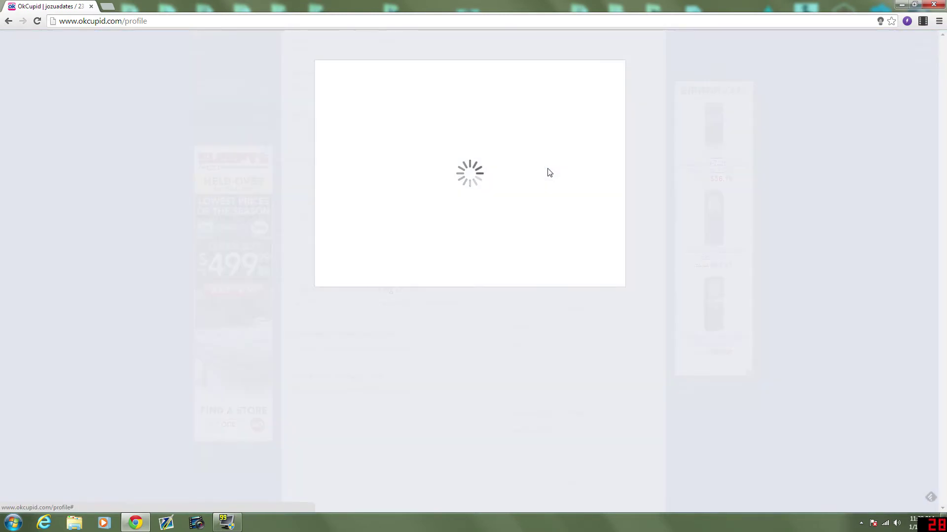
# Leave orientation unchanged and mark ethnicity as White.
pyautogui.click(506, 117)
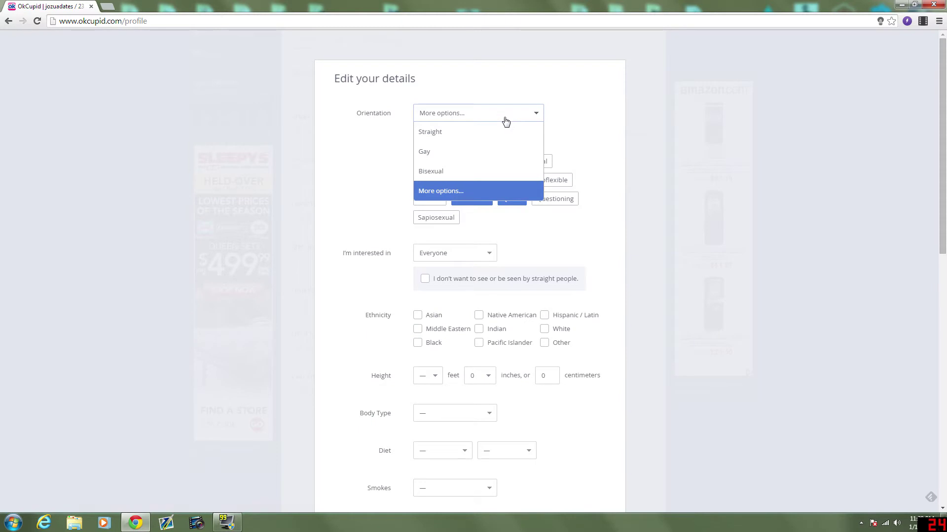
pyautogui.press('Escape')
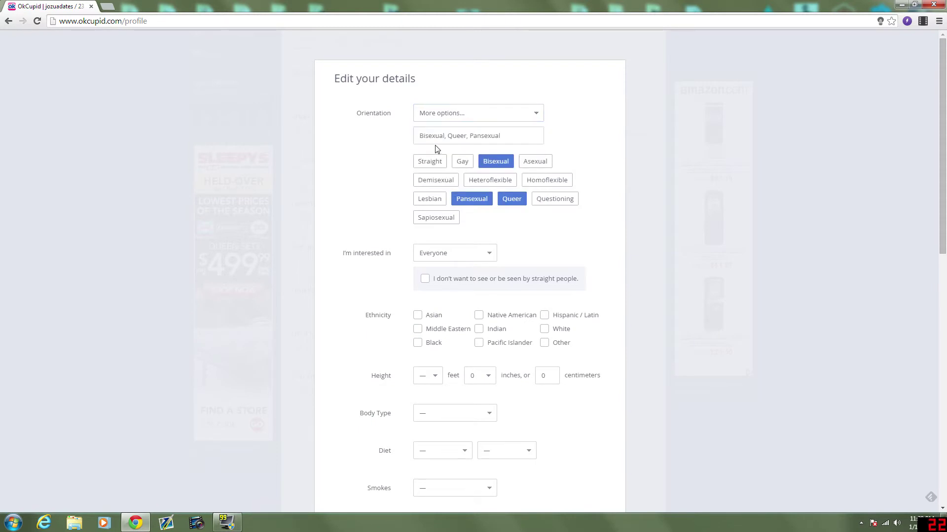
pyautogui.scroll(-2, 402, 223)
pyautogui.scroll(-1, 402, 224)
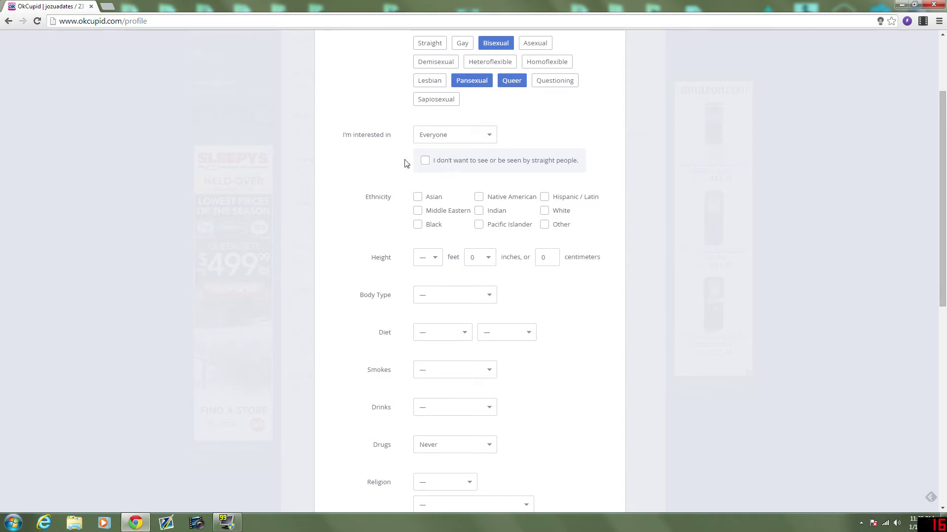
pyautogui.scroll(-1, 407, 164)
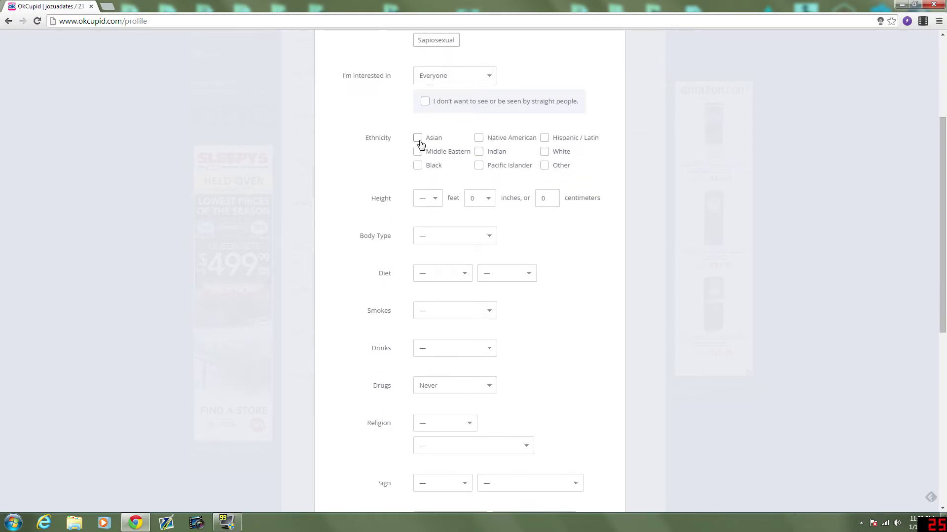
pyautogui.click(565, 156)
# Set height to 6 feet (183 cm) and body type to Average.
pyautogui.click(434, 199)
pyautogui.click(423, 254)
pyautogui.click(466, 240)
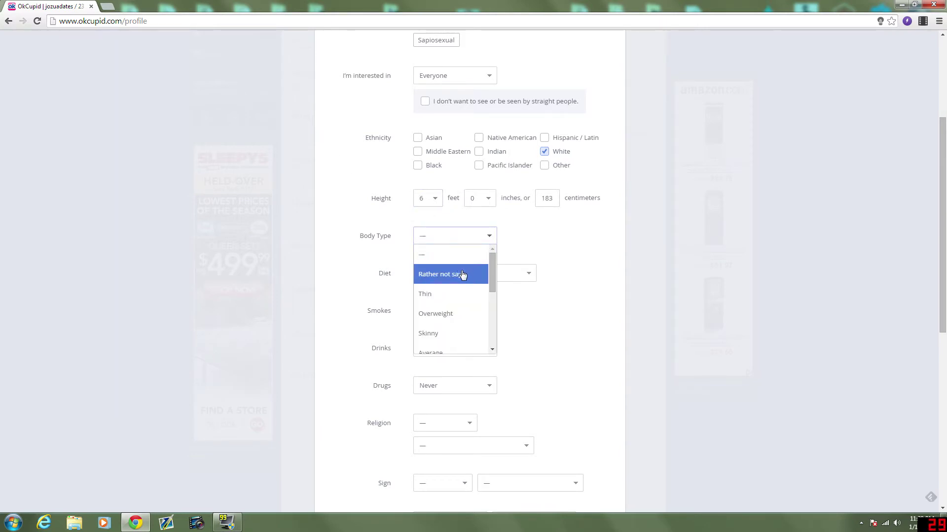
pyautogui.scroll(-1, 463, 274)
pyautogui.moveTo(492, 284)
pyautogui.mouseDown()
pyautogui.moveTo(485, 318)
pyautogui.moveTo(485, 293)
pyautogui.mouseUp()
pyautogui.click(457, 262)
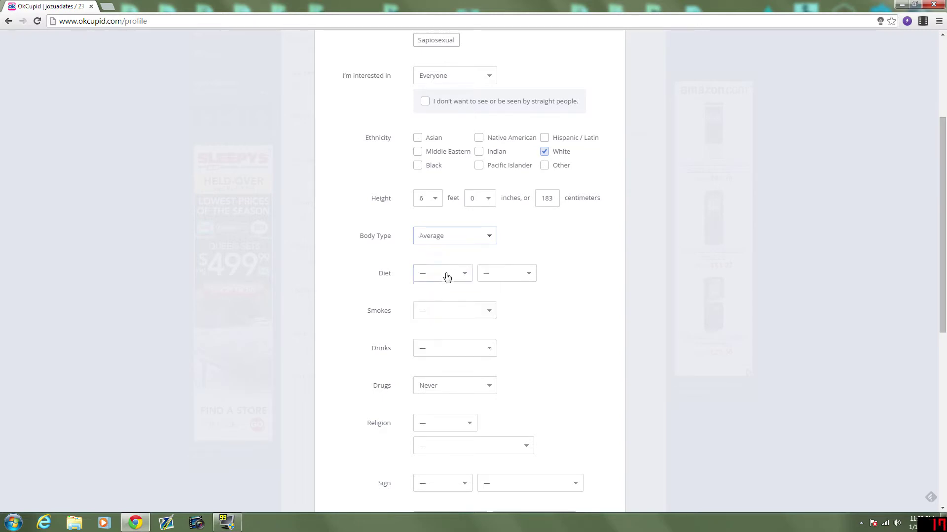
pyautogui.scroll(-1, 385, 254)
pyautogui.click(421, 216)
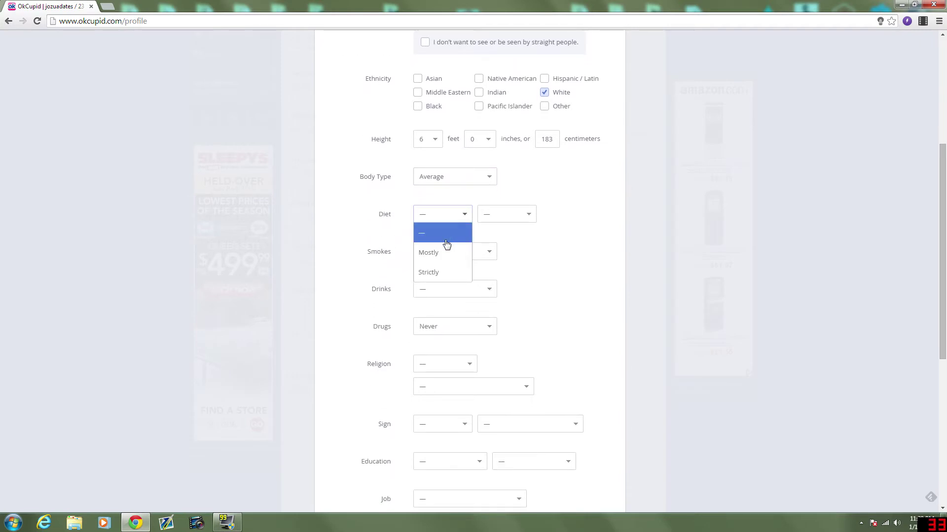
# Set diet to Strictly anything.
pyautogui.click(501, 214)
pyautogui.moveTo(533, 249); pyautogui.dragTo(530, 274)
pyautogui.click(493, 225)
pyautogui.click(443, 214)
pyautogui.click(443, 270)
# Set smoking to No, drinking to Socially, and keep drugs at Never.
pyautogui.click(434, 254)
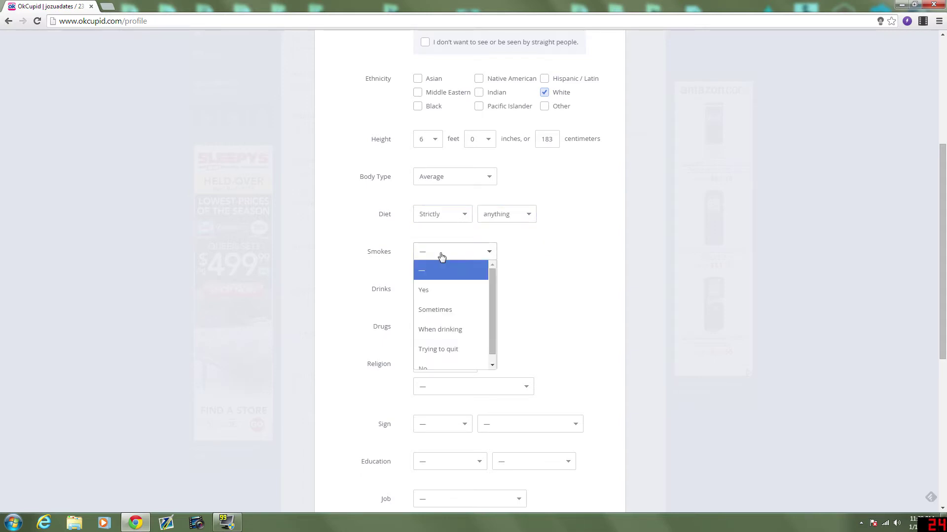
pyautogui.moveTo(490, 308); pyautogui.dragTo(489, 321)
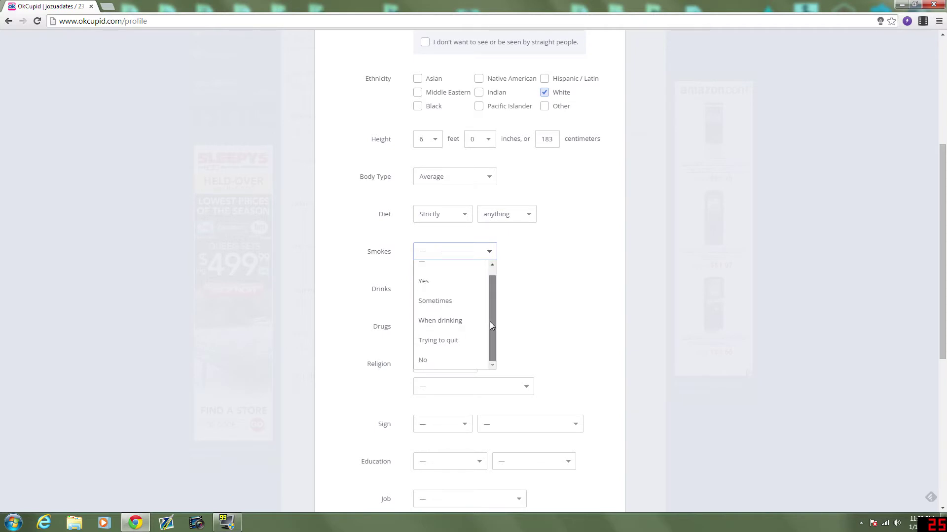
pyautogui.click(446, 360)
pyautogui.click(443, 290)
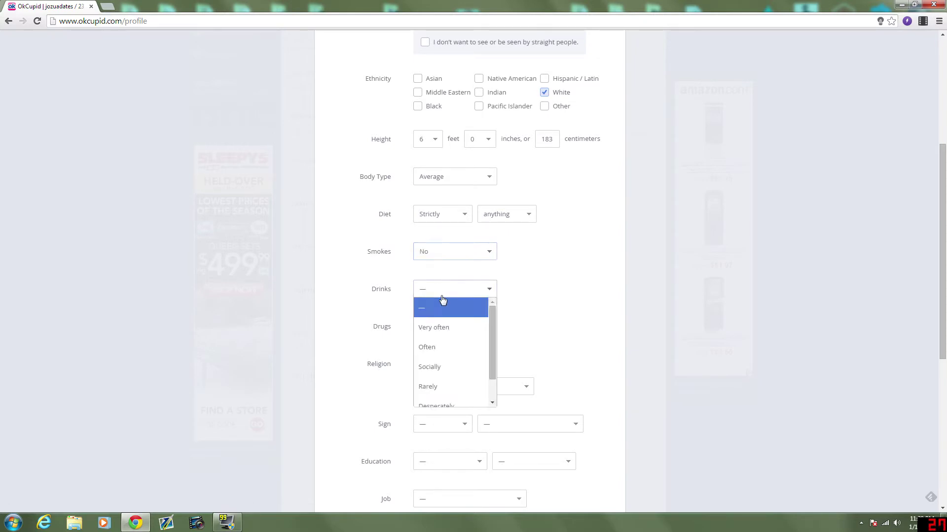
pyautogui.moveTo(490, 345); pyautogui.dragTo(490, 358)
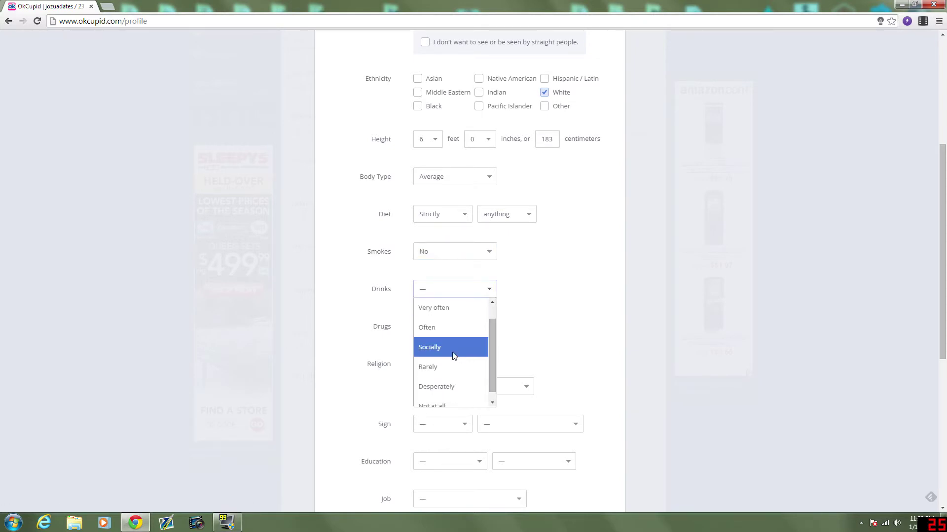
pyautogui.click(451, 351)
pyautogui.scroll(-1, 387, 315)
pyautogui.scroll(-1, 382, 290)
pyautogui.click(446, 210)
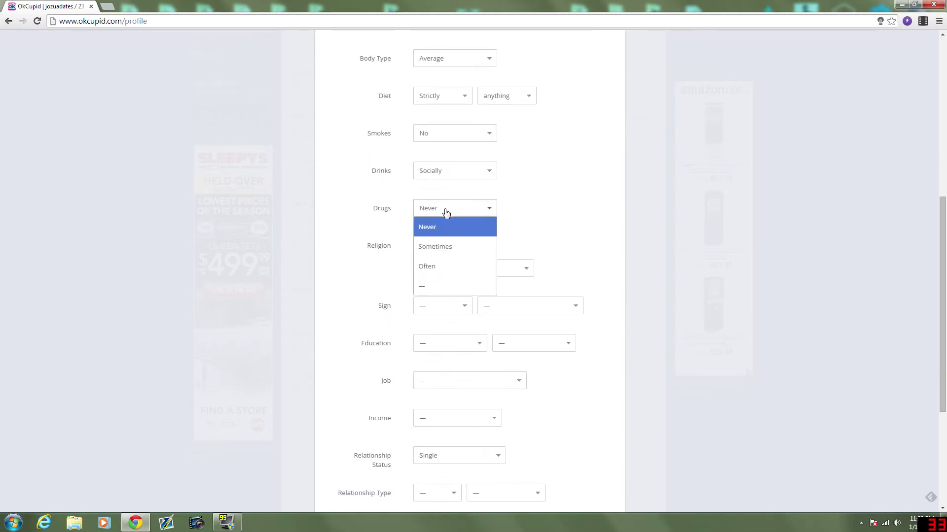
pyautogui.click(443, 236)
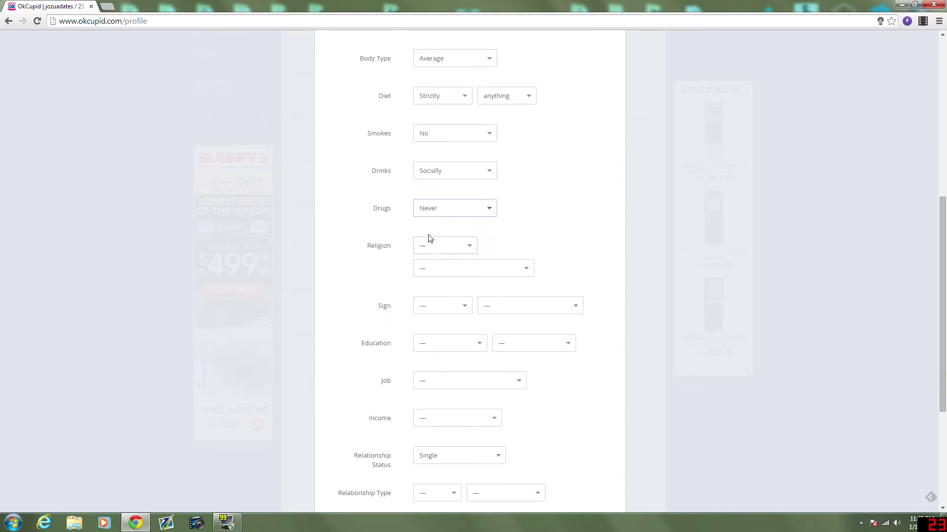
# Set religion to Agnosticism, but not too serious about it.
pyautogui.click(429, 242)
pyautogui.moveTo(472, 279); pyautogui.dragTo(472, 285)
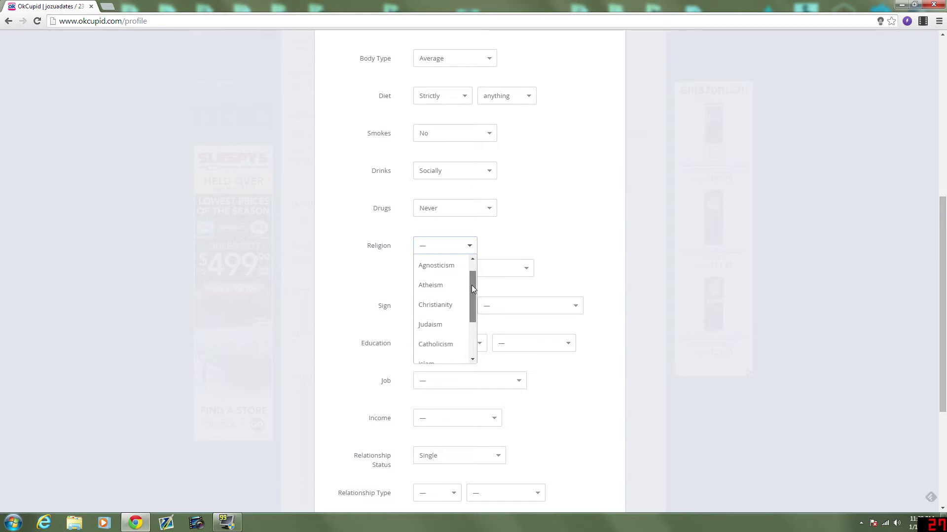
pyautogui.click(436, 266)
pyautogui.click(454, 271)
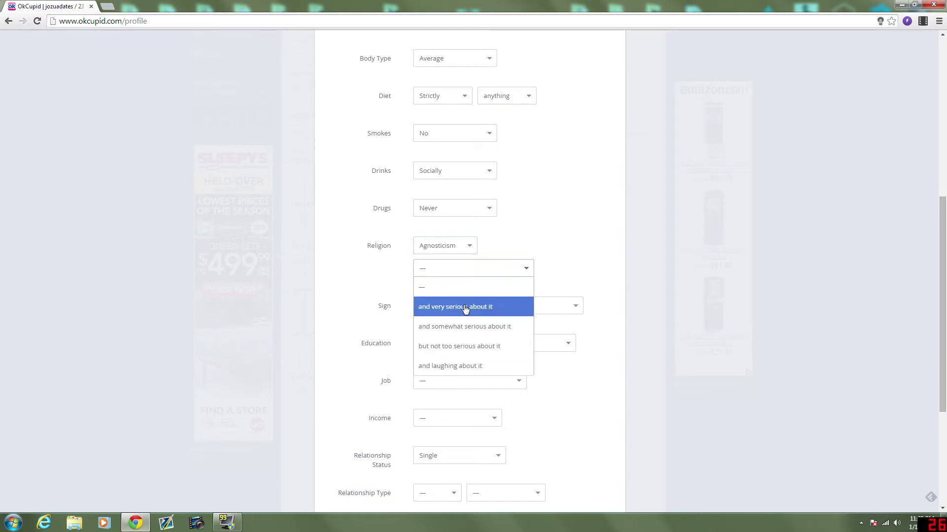
pyautogui.click(461, 348)
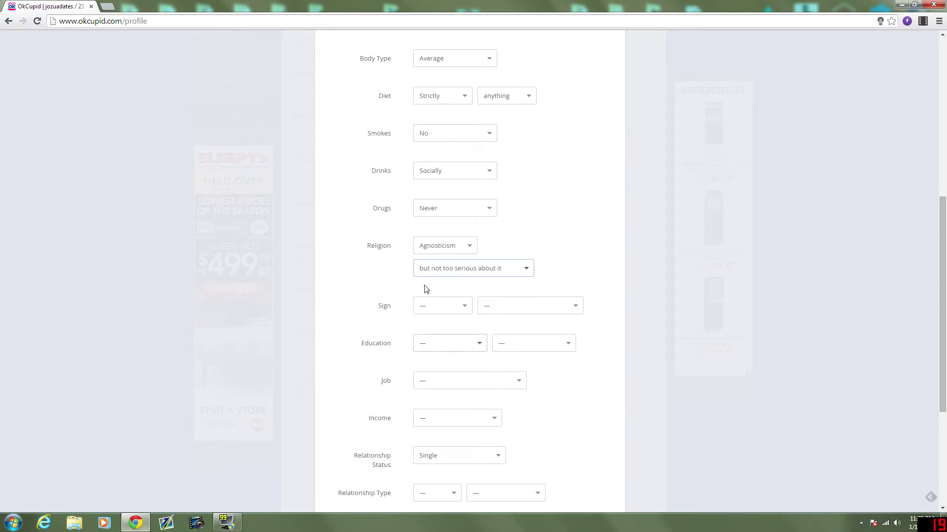
pyautogui.click(455, 252)
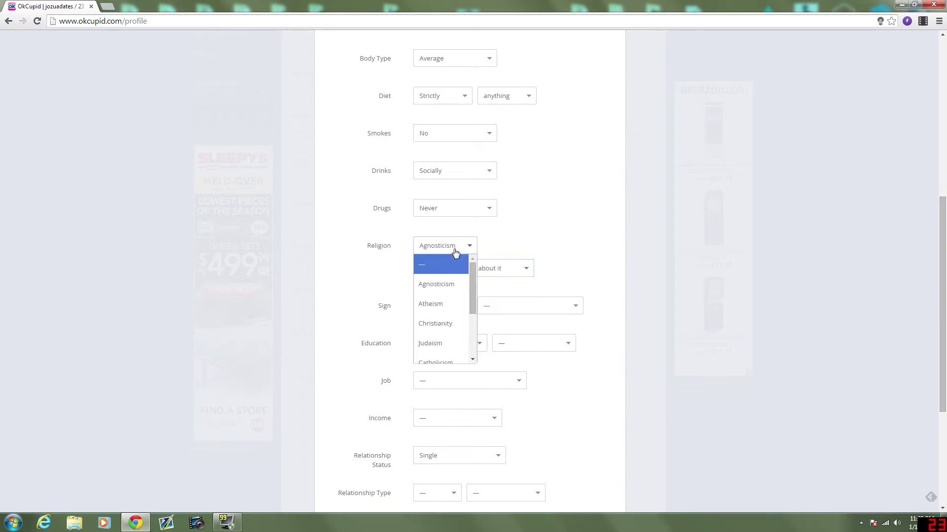
pyautogui.click(498, 248)
pyautogui.scroll(-1, 585, 260)
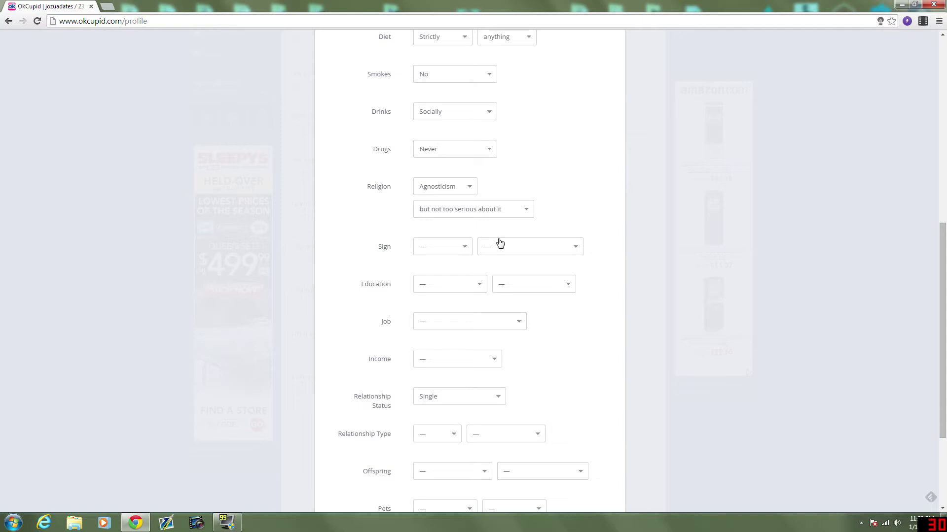
pyautogui.click(462, 246)
# Set sign to Aquarius with 'and it's fun to think about'.
pyautogui.click(448, 289)
pyautogui.click(534, 250)
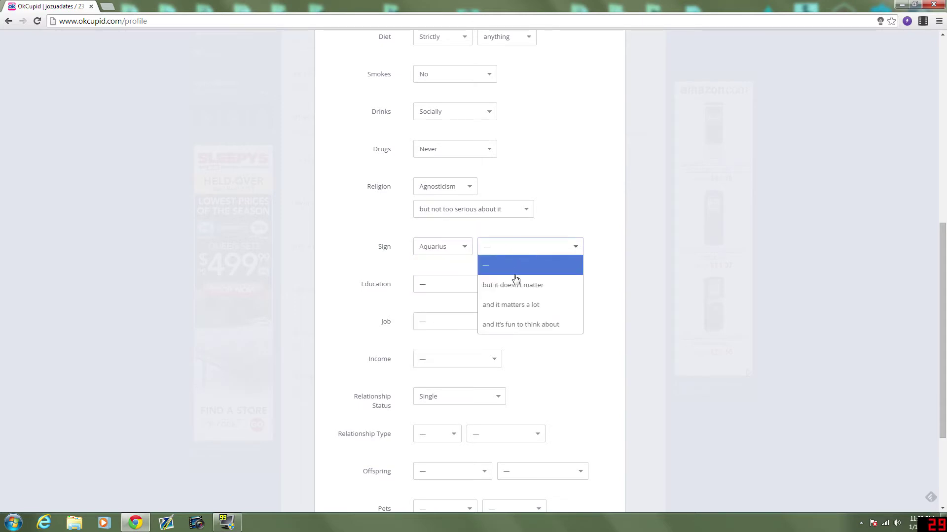
pyautogui.click(513, 310)
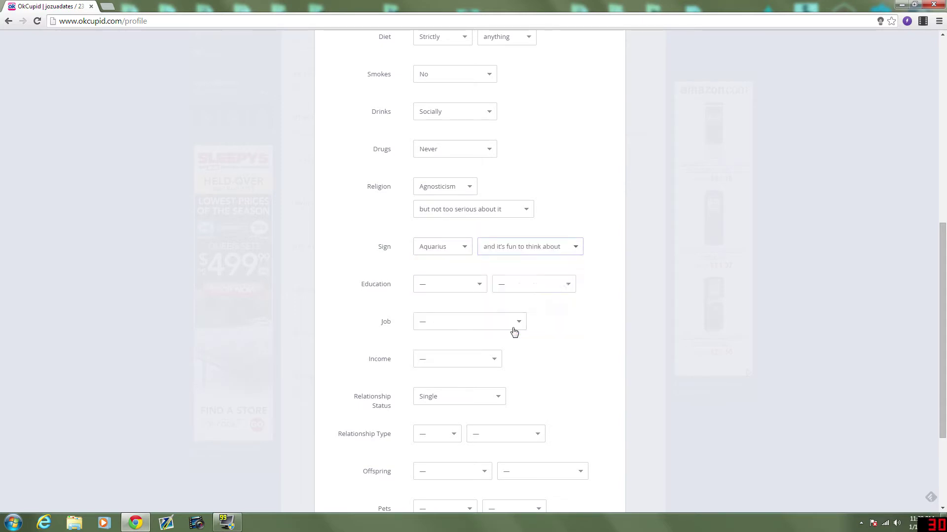
# Set education to Working on two-year college.
pyautogui.click(439, 285)
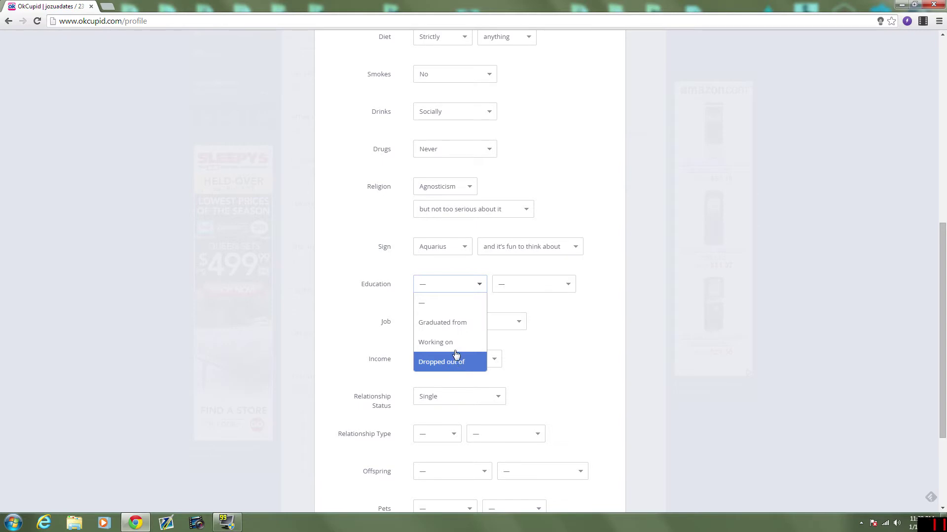
pyautogui.click(519, 283)
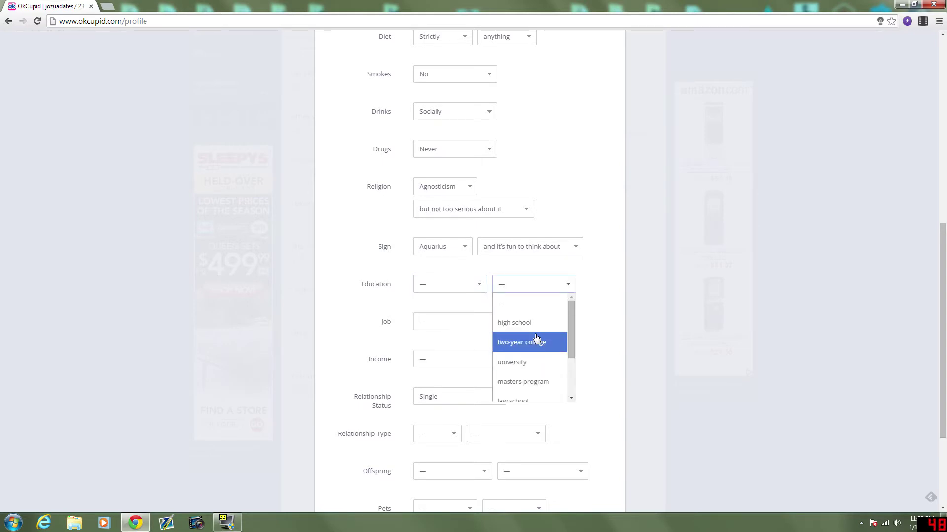
pyautogui.scroll(-3, 532, 345)
pyautogui.scroll(3, 535, 341)
pyautogui.click(532, 344)
pyautogui.click(463, 290)
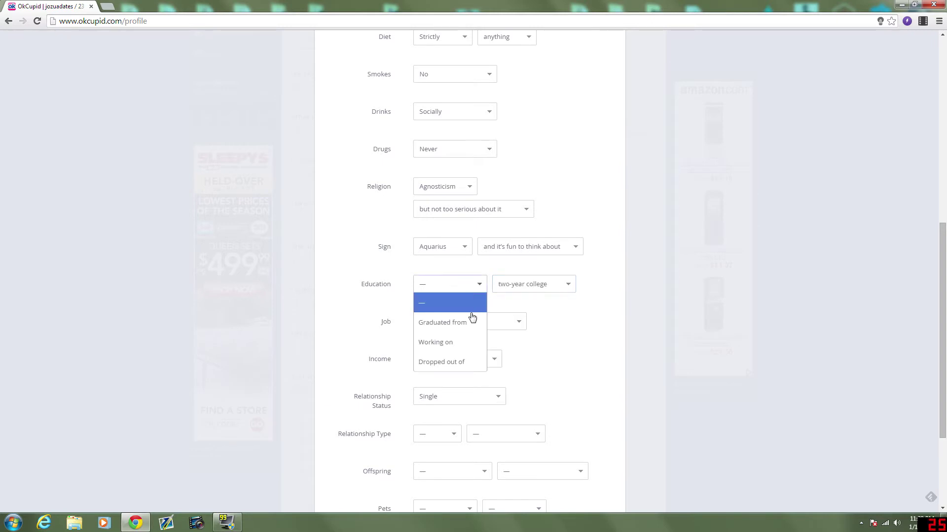
pyautogui.click(473, 340)
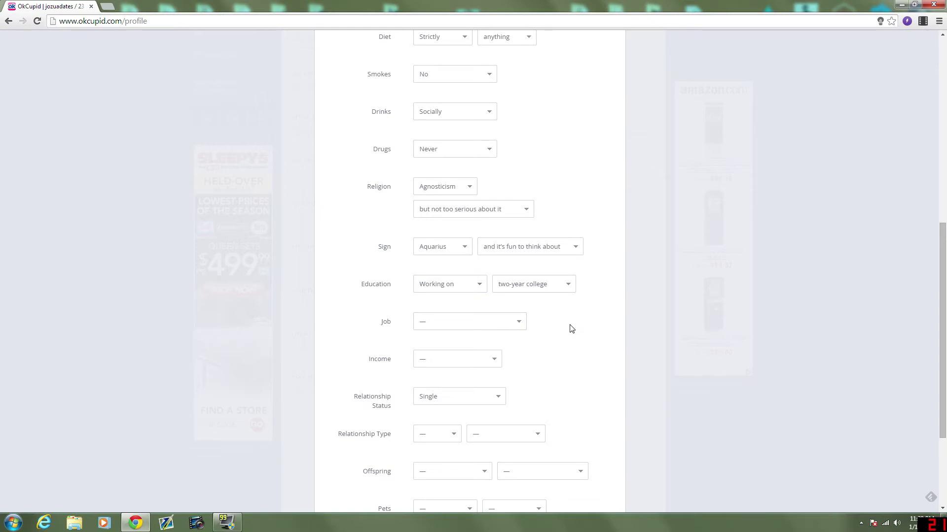
# Choose Hospitality as the job category.
pyautogui.click(504, 325)
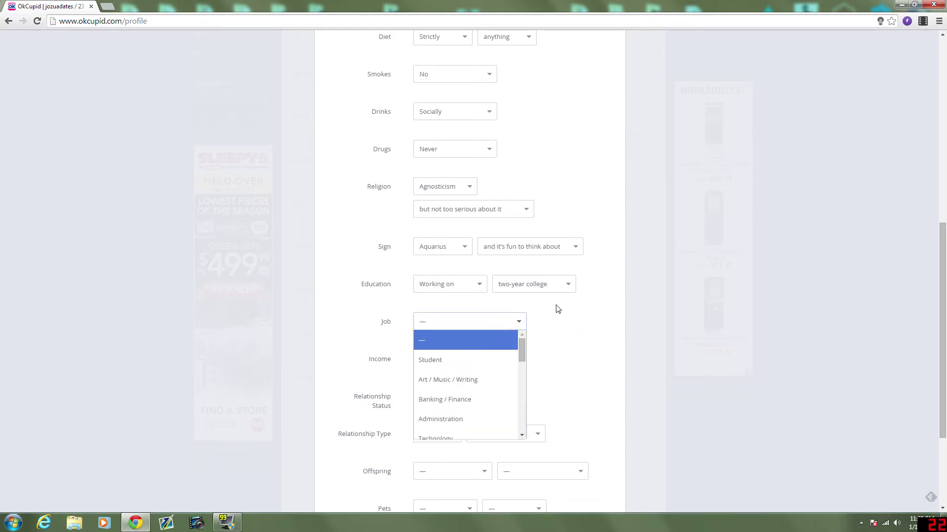
pyautogui.scroll(-2, 487, 355)
pyautogui.scroll(-5, 491, 376)
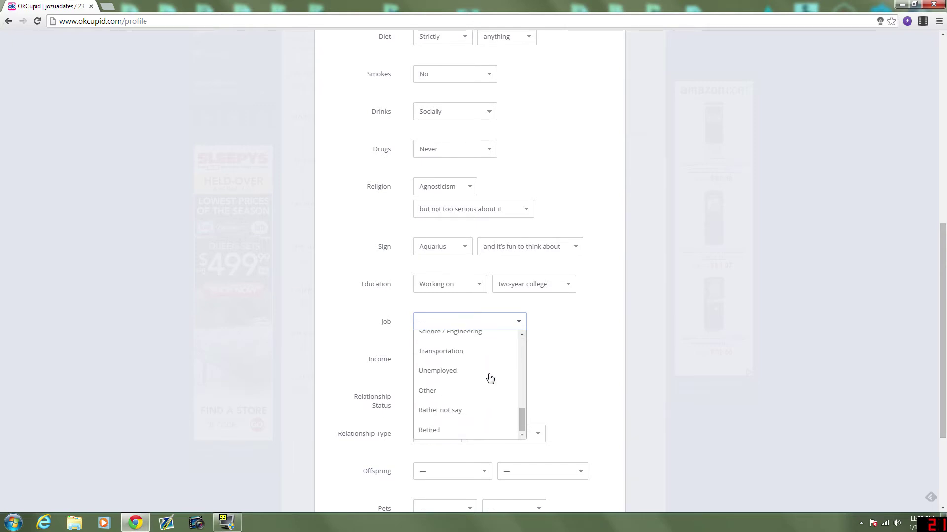
pyautogui.scroll(1, 488, 408)
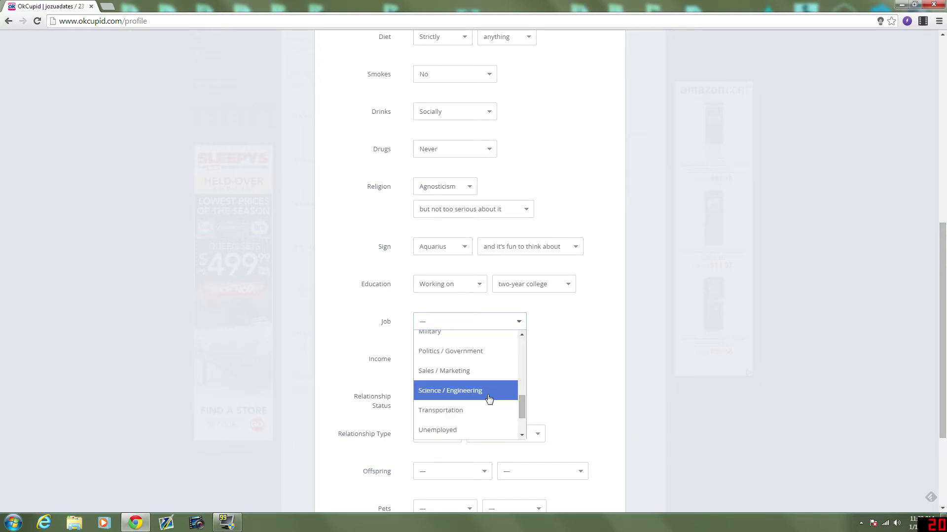
pyautogui.scroll(1, 489, 397)
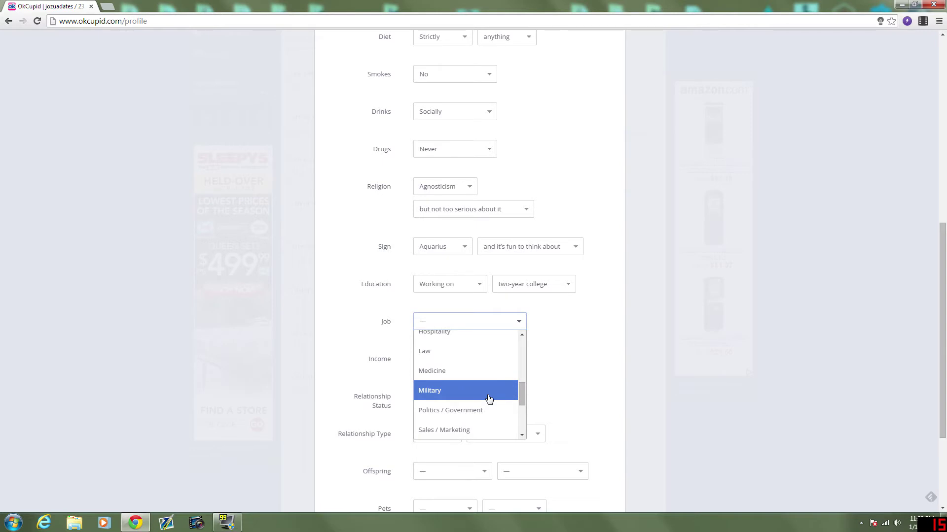
pyautogui.scroll(1, 488, 398)
pyautogui.scroll(3, 487, 393)
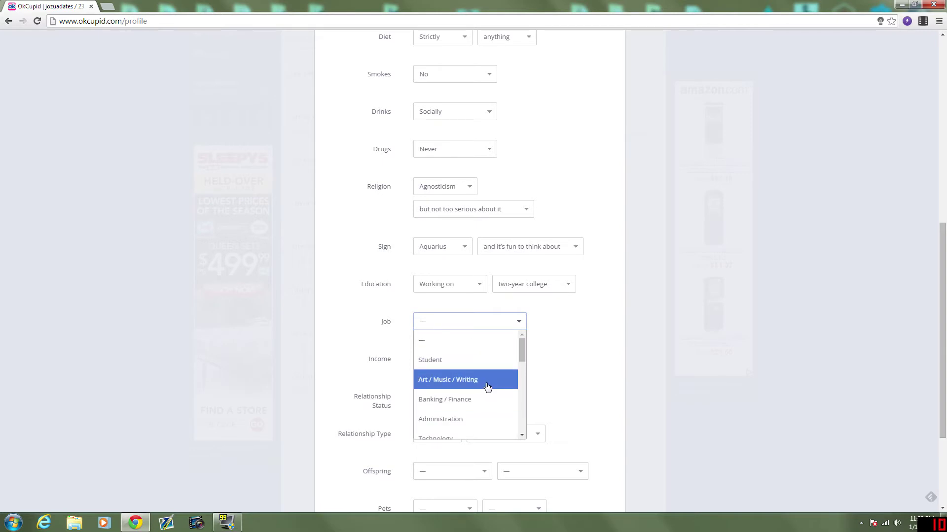
pyautogui.scroll(-3, 488, 386)
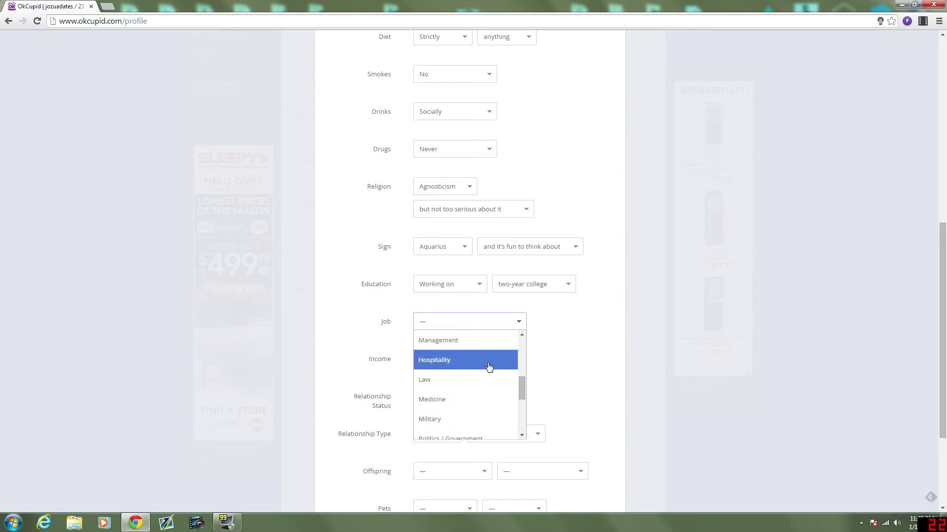
pyautogui.click(488, 364)
pyautogui.scroll(-2, 510, 358)
# Set income to Less than $20,000, keep status Single, and set relationship type to Strictly monogamous.
pyautogui.click(444, 241)
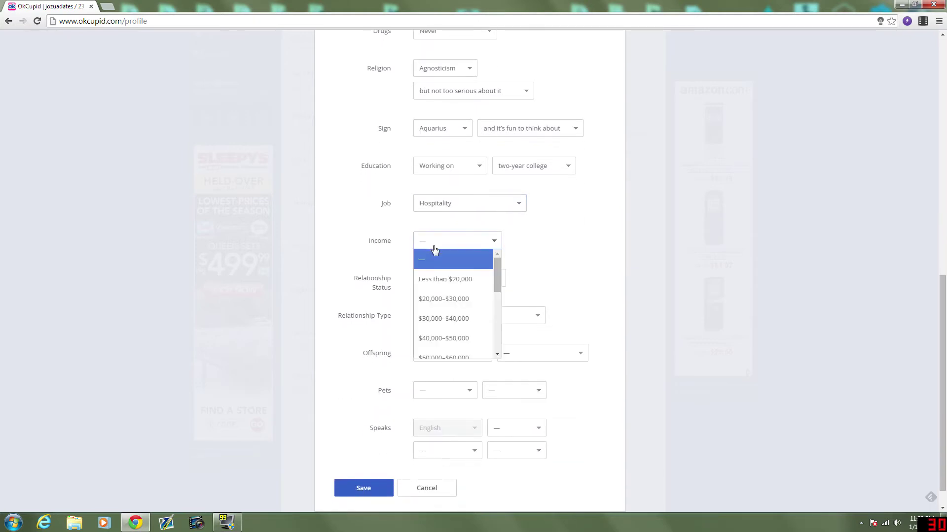
pyautogui.click(442, 280)
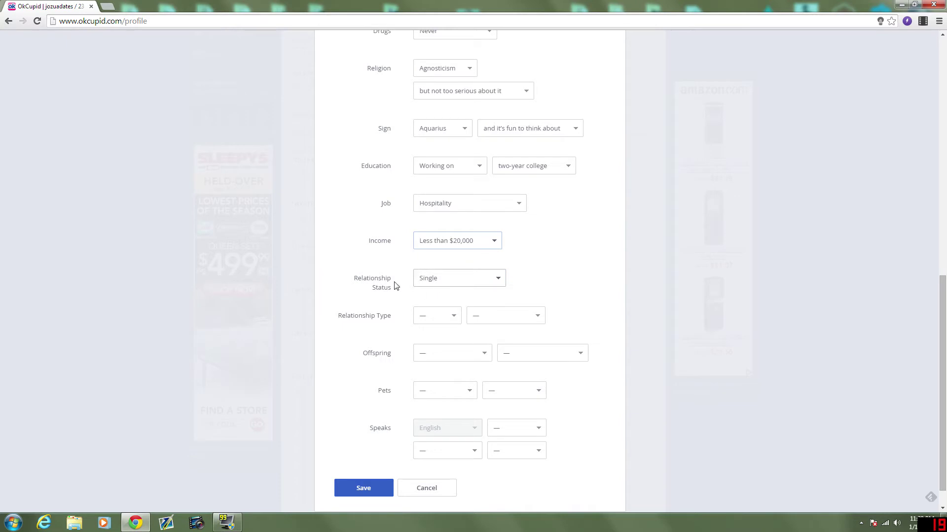
pyautogui.click(458, 285)
pyautogui.click(460, 285)
pyautogui.click(438, 322)
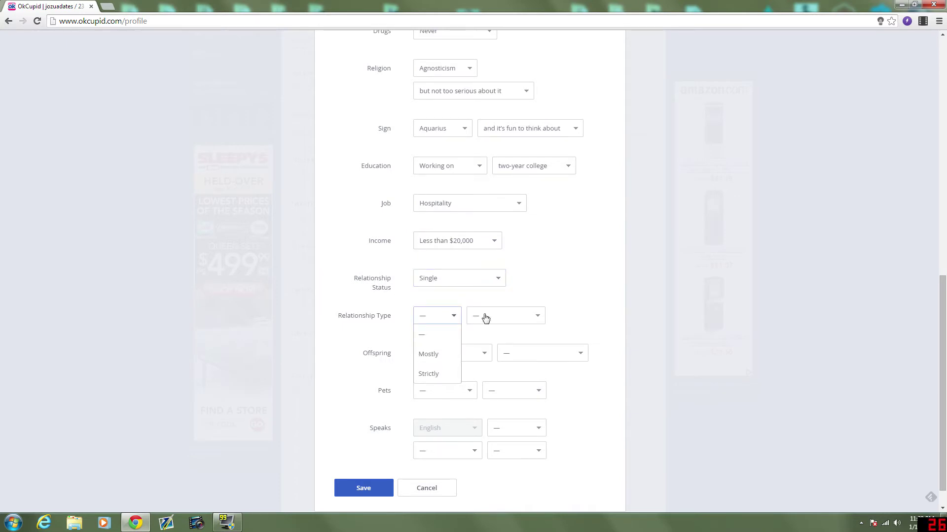
pyautogui.click(488, 318)
pyautogui.click(443, 317)
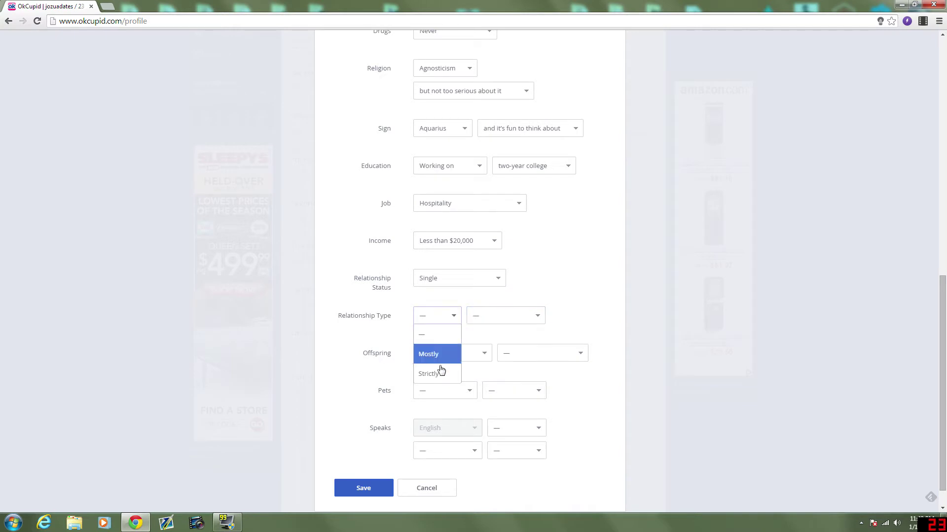
pyautogui.click(437, 373)
pyautogui.click(483, 316)
pyautogui.click(489, 357)
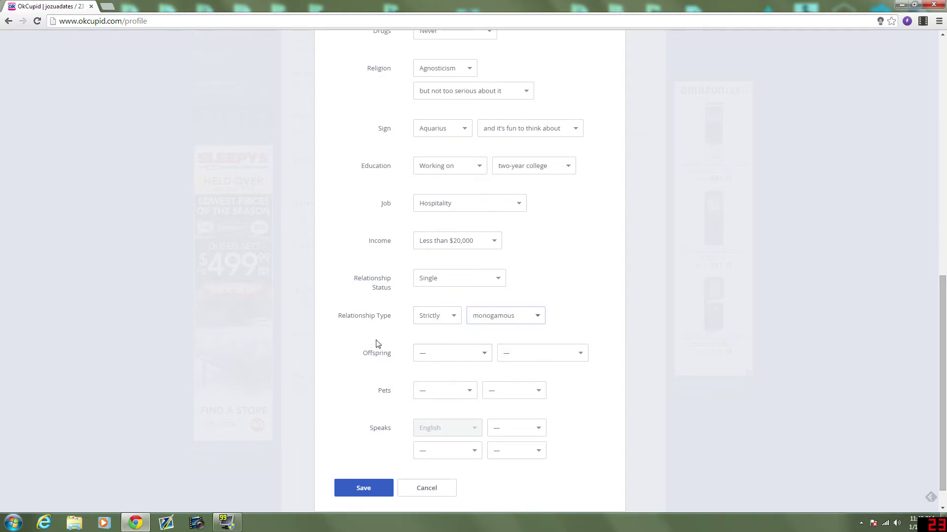
# Set offspring to Doesn't have kids, but might want them.
pyautogui.click(426, 352)
pyautogui.scroll(-1, 426, 355)
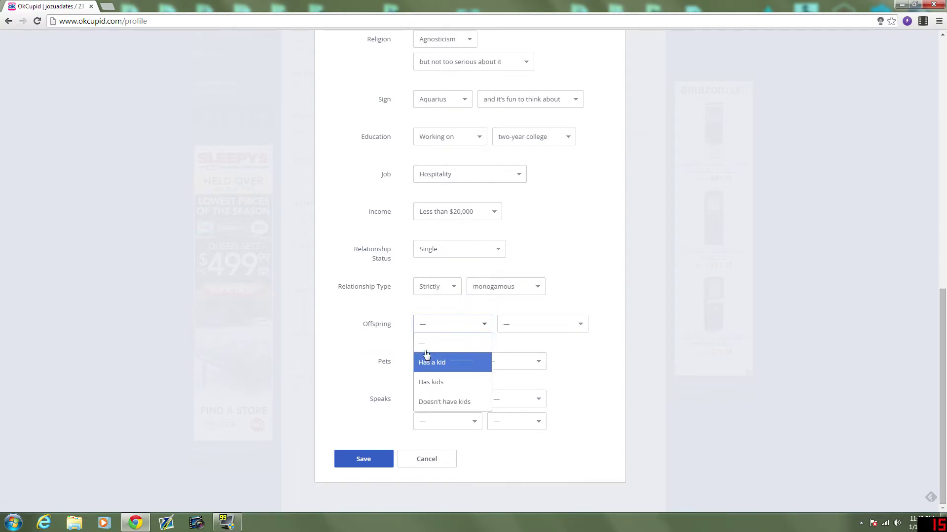
pyautogui.click(394, 323)
pyautogui.click(430, 330)
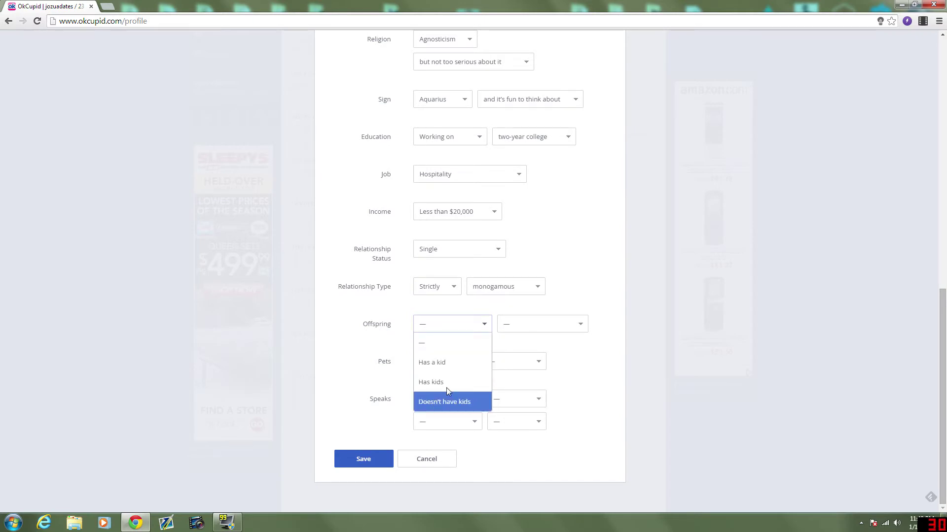
pyautogui.click(444, 401)
pyautogui.click(511, 326)
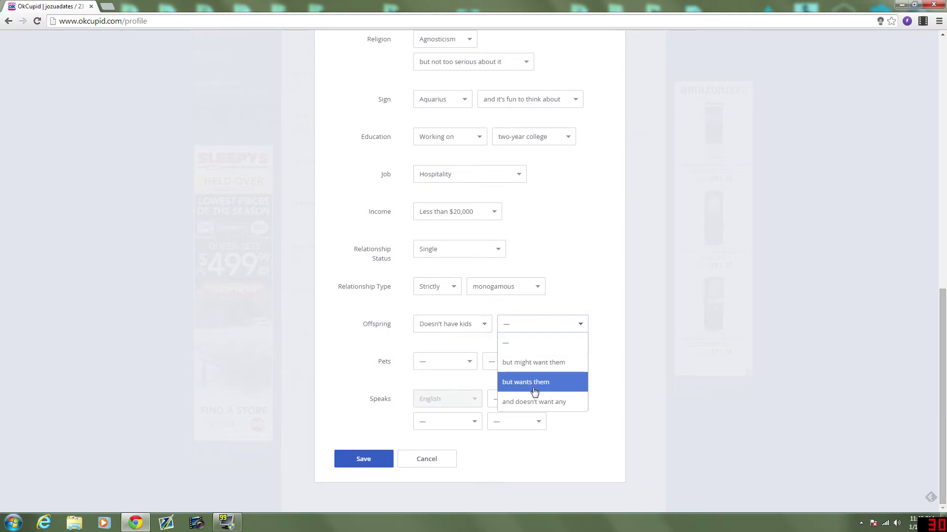
pyautogui.click(532, 382)
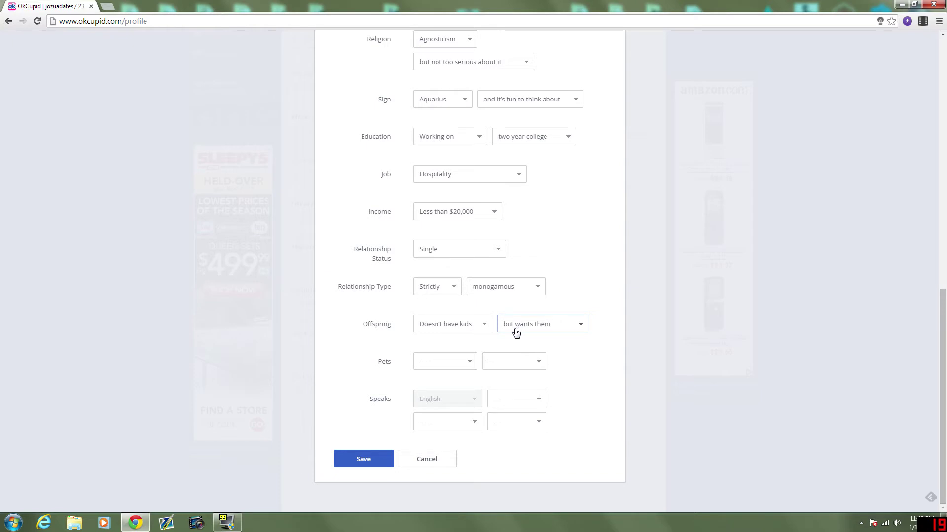
pyautogui.click(518, 329)
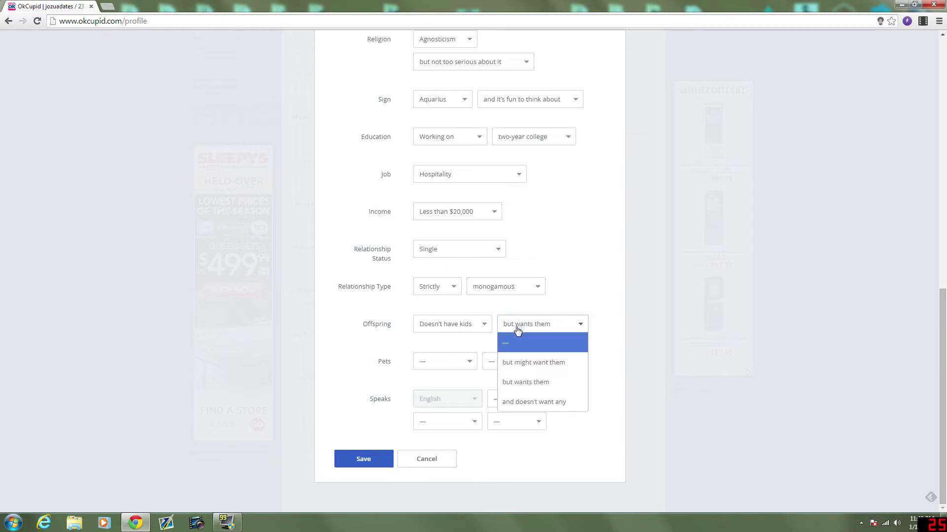
pyautogui.click(518, 362)
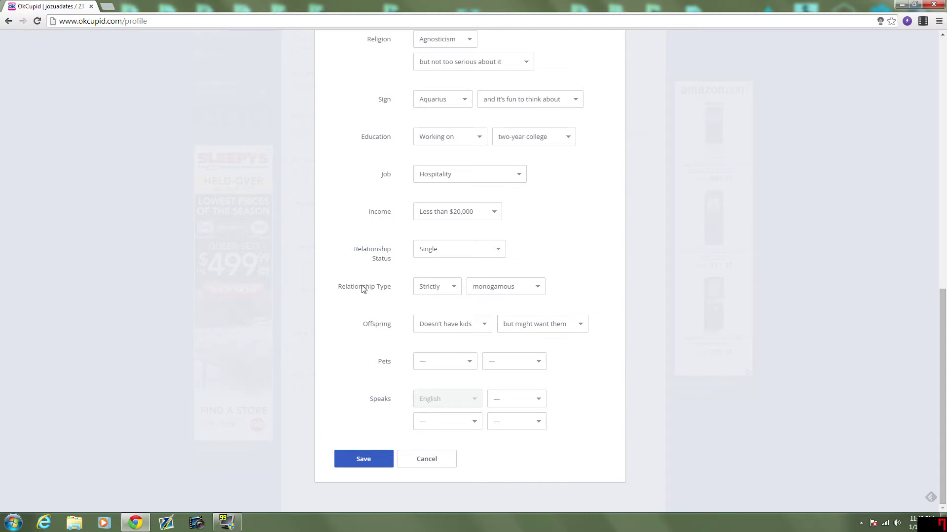
# Set pets to Likes dogs and Likes cats.
pyautogui.click(429, 364)
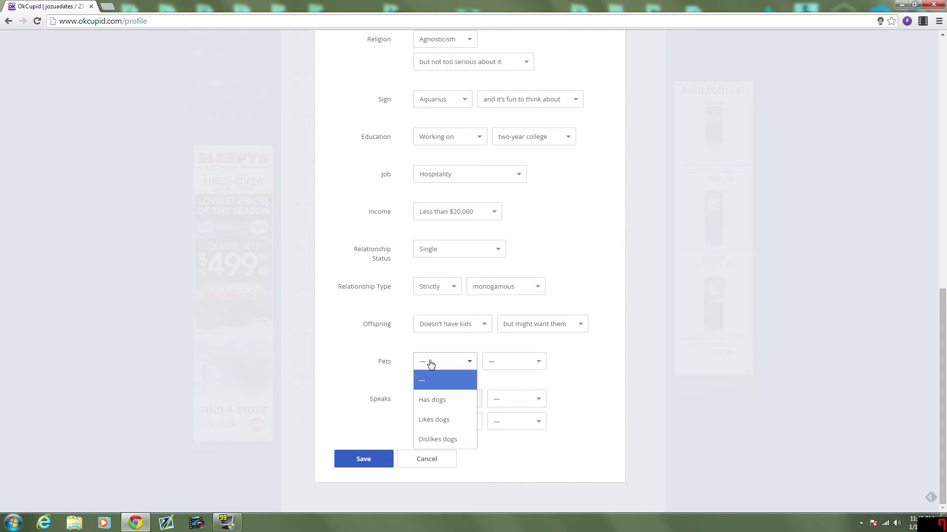
pyautogui.click(446, 419)
pyautogui.click(512, 364)
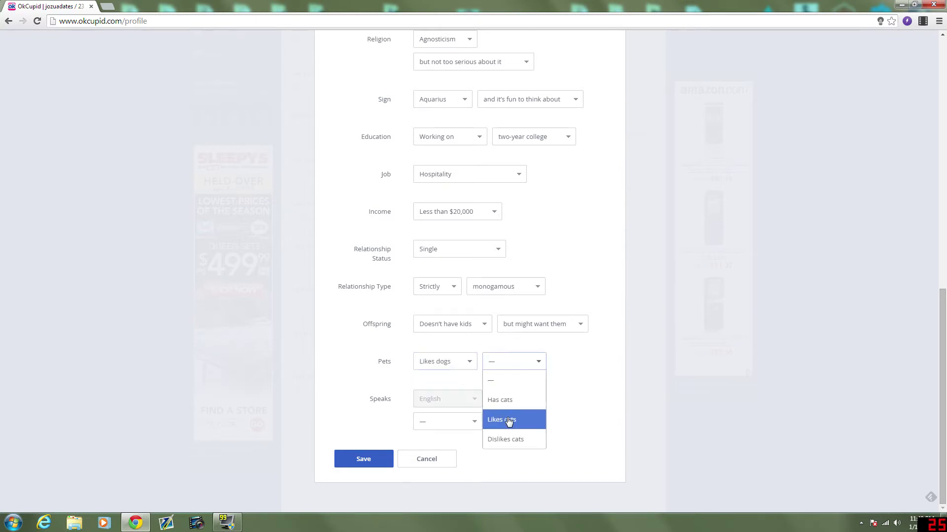
pyautogui.click(509, 420)
pyautogui.click(509, 364)
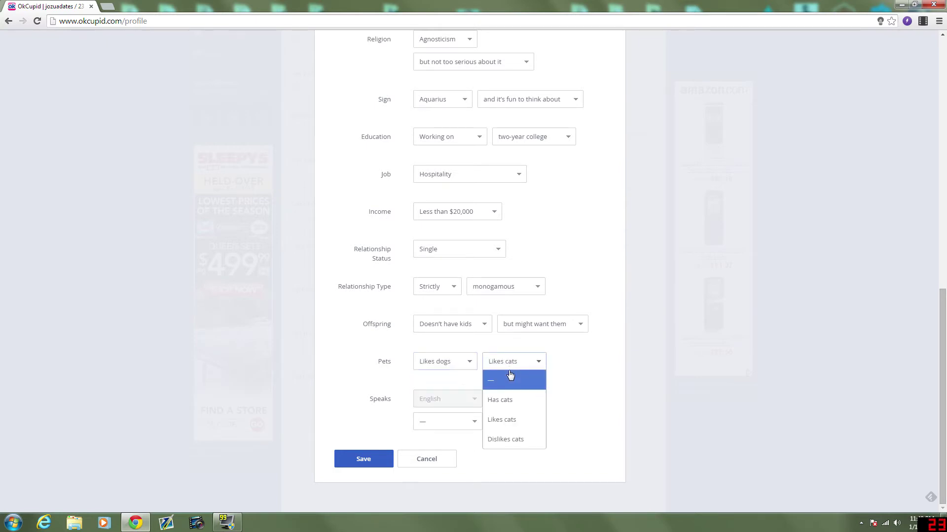
pyautogui.click(510, 419)
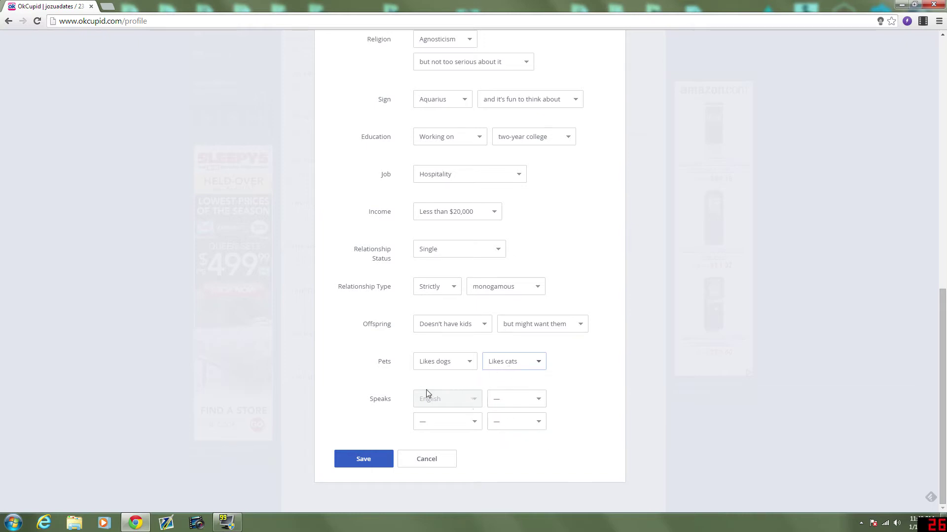
pyautogui.click(491, 401)
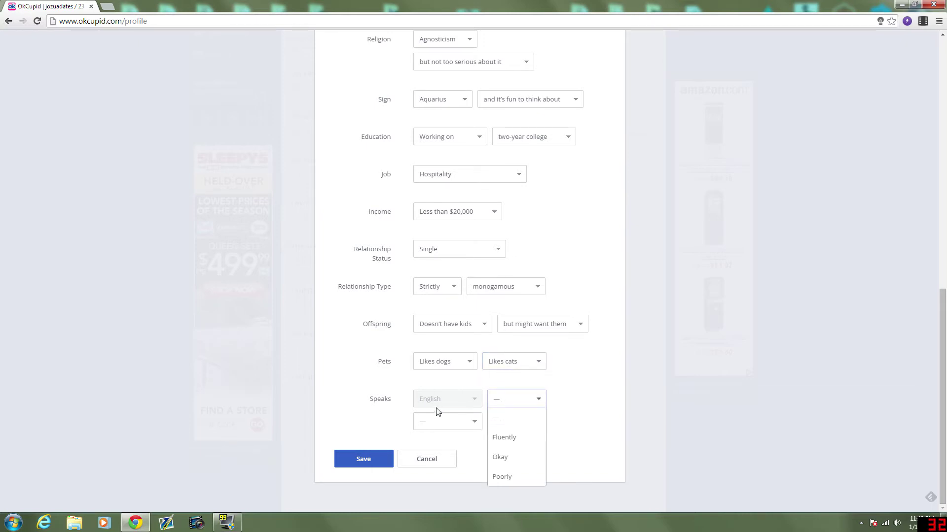
# Keep English at Fluently and add Sign Language as the second language spoken.
pyautogui.click(519, 436)
pyautogui.click(466, 428)
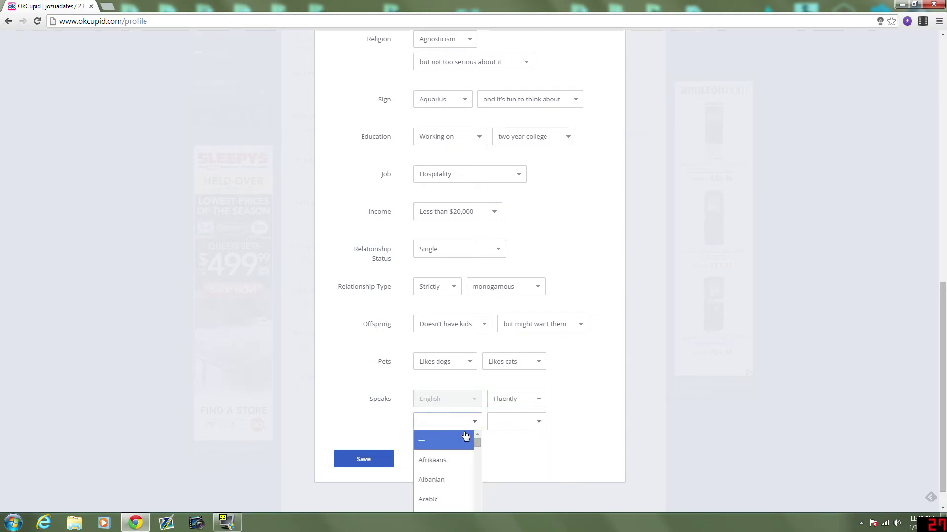
pyautogui.scroll(-1, 465, 436)
pyautogui.scroll(-1, 478, 451)
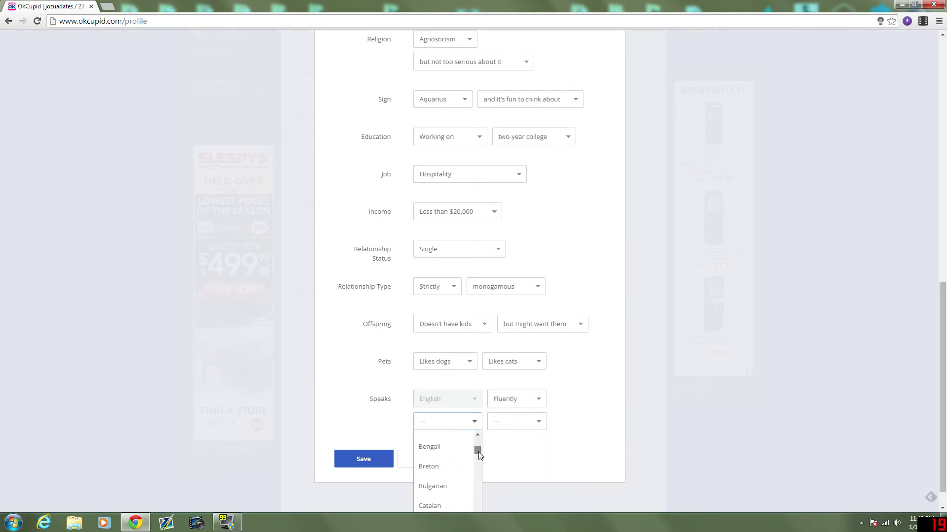
pyautogui.click(387, 417)
pyautogui.scroll(-1, 410, 400)
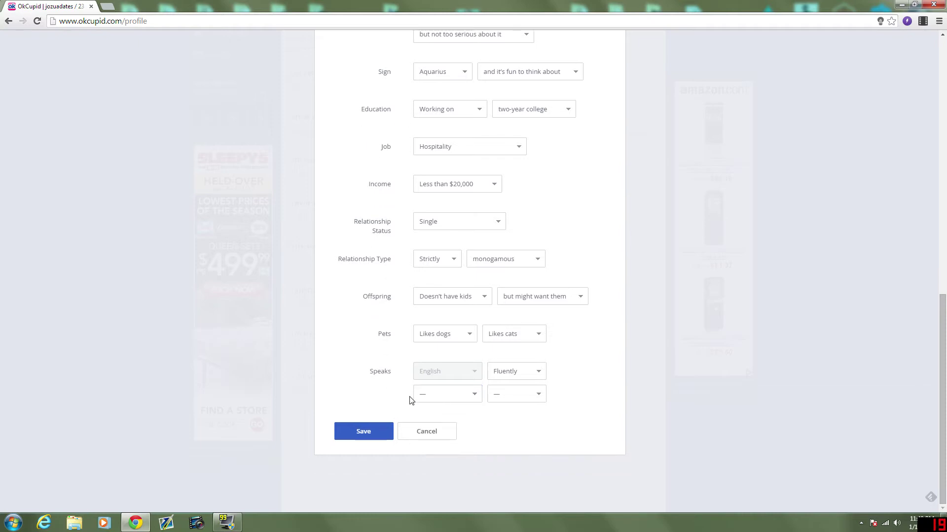
pyautogui.click(452, 399)
pyautogui.press('Down')
pyautogui.press('Down')
pyautogui.press('Down')
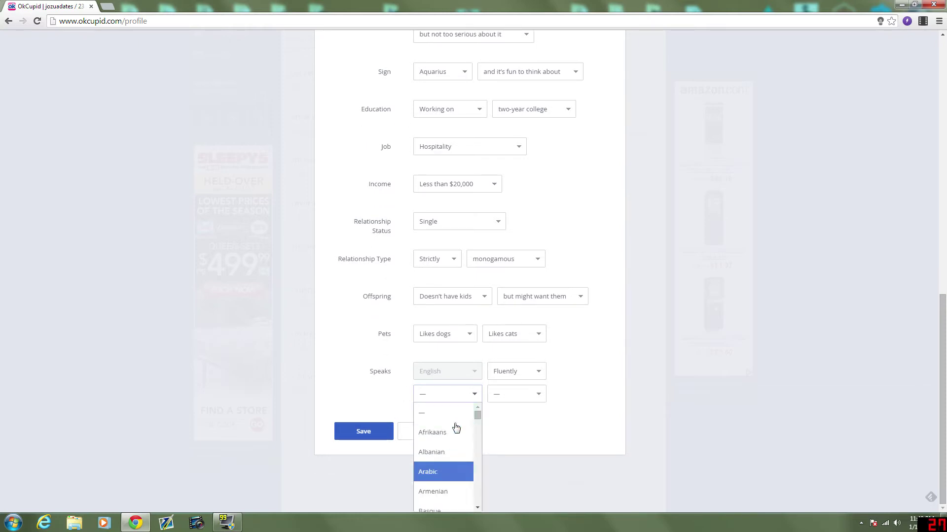
pyautogui.press('Down')
pyautogui.press('Down')
pyautogui.press('Down')
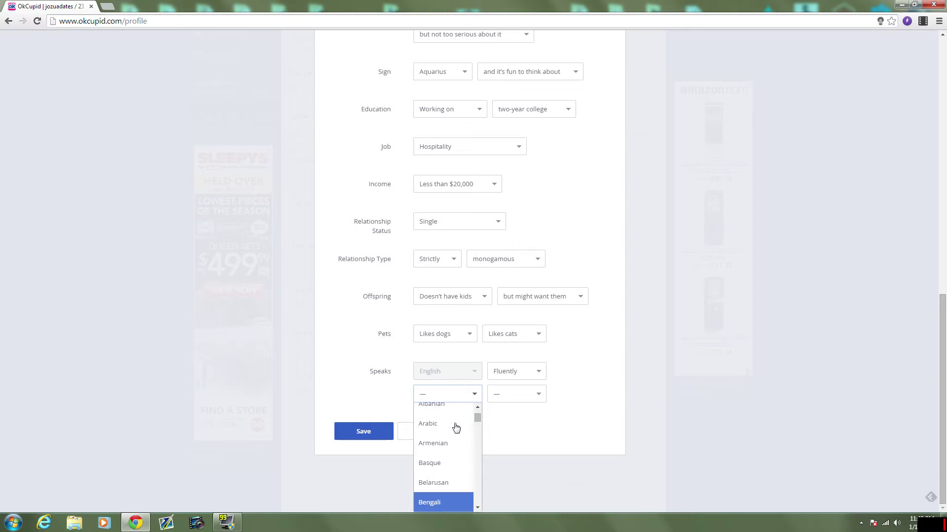
pyautogui.press('Down')
pyautogui.press('Down')
pyautogui.press('Down')
pyautogui.press('Down')
pyautogui.press('Down')
pyautogui.press('Down')
pyautogui.press('Down')
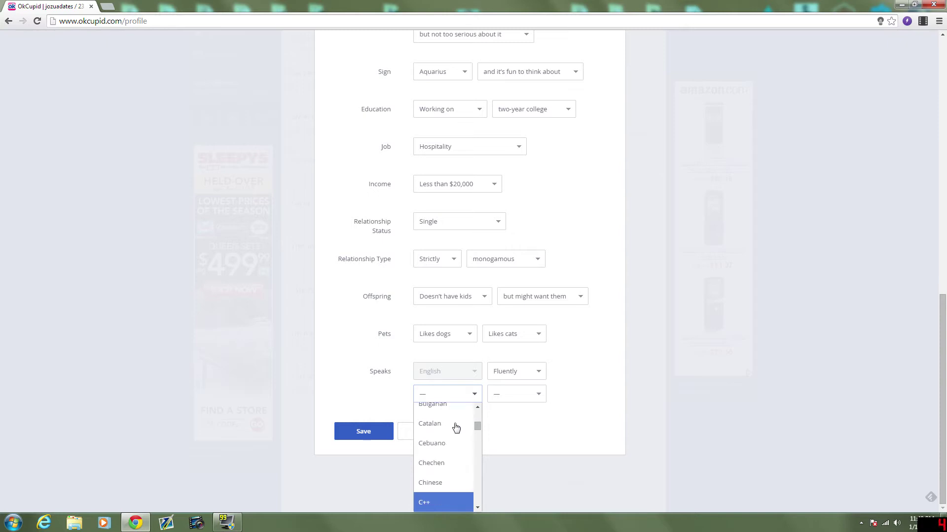
pyautogui.press('Down')
pyautogui.press('Down')
pyautogui.press('Down')
pyautogui.press('Up')
pyautogui.press('Up')
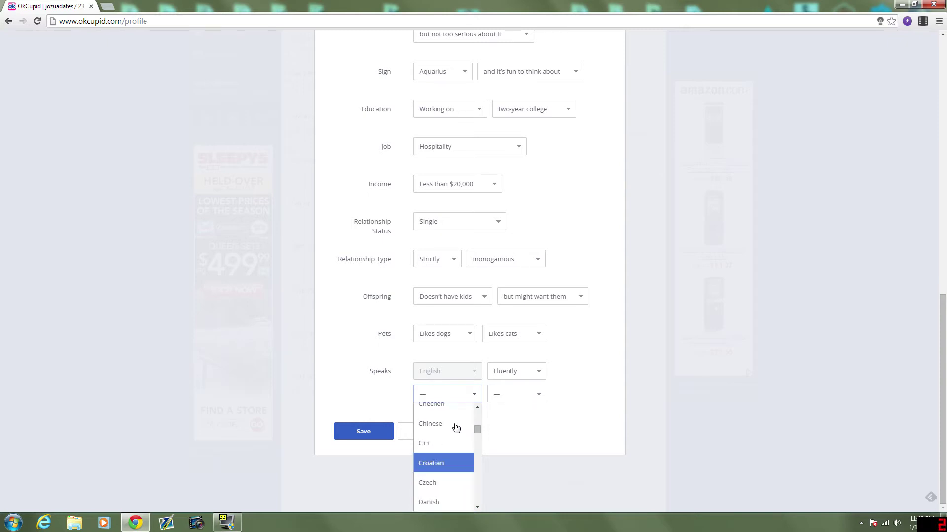
pyautogui.press('Up')
pyautogui.press('Down')
pyautogui.press('Down')
pyautogui.press('Down')
pyautogui.press('Down')
pyautogui.press('Down')
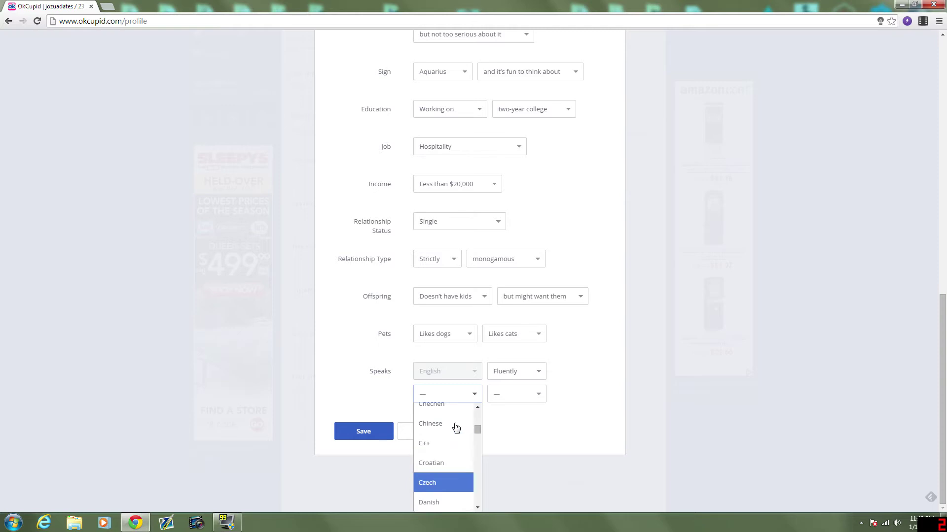
pyautogui.press('Down')
pyautogui.press('Down')
pyautogui.press('Down')
pyautogui.press('Down')
pyautogui.press('Down')
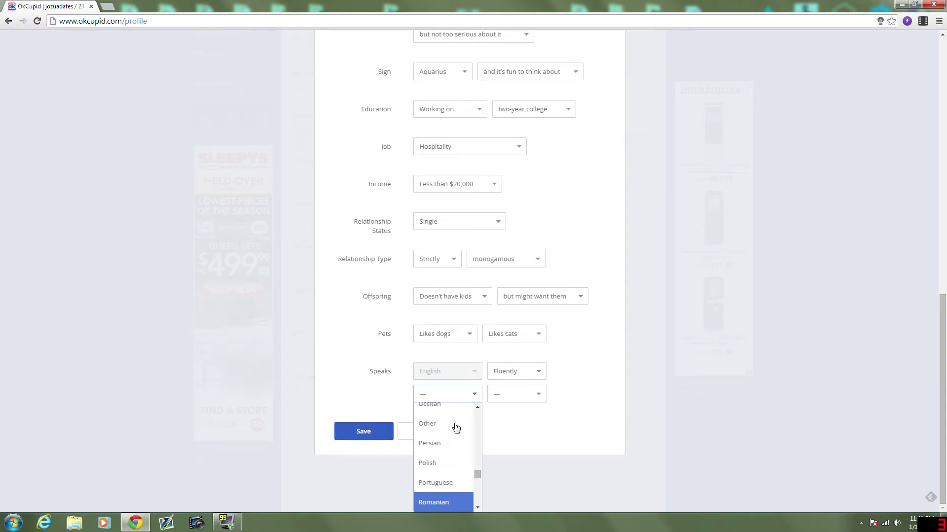
pyautogui.press('Down')
pyautogui.press('Down')
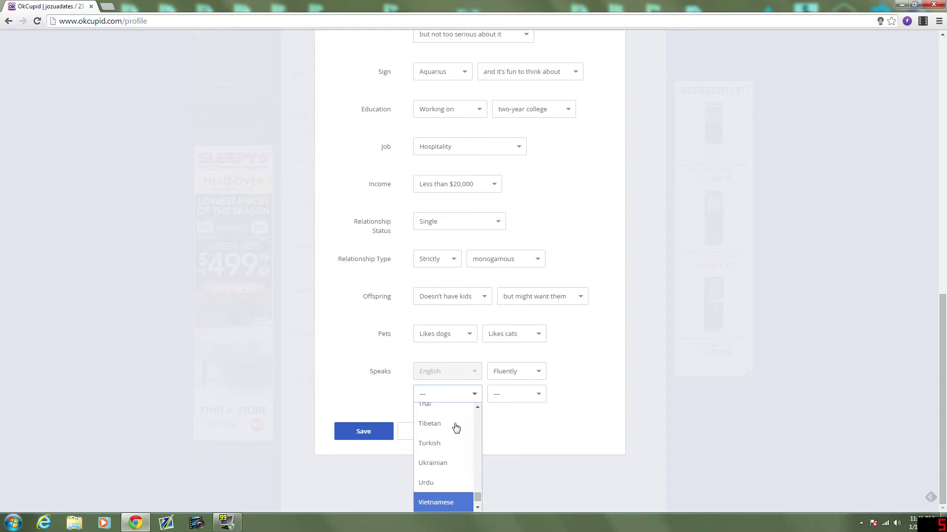
pyautogui.press('Up')
pyautogui.press('Up')
pyautogui.press('Up')
pyautogui.press('Up')
pyautogui.press('Up')
pyautogui.press('Up')
pyautogui.press('Up')
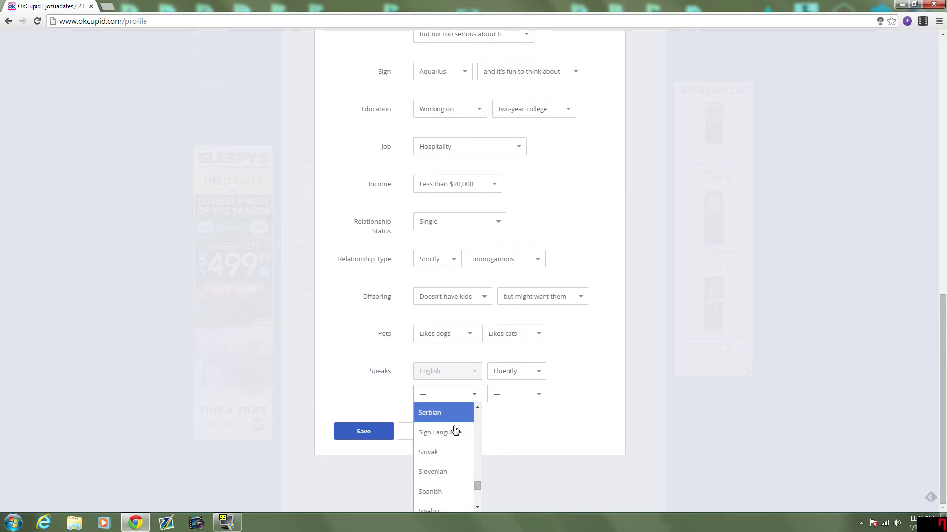
pyautogui.press('Down')
pyautogui.press('Return')
pyautogui.click(511, 400)
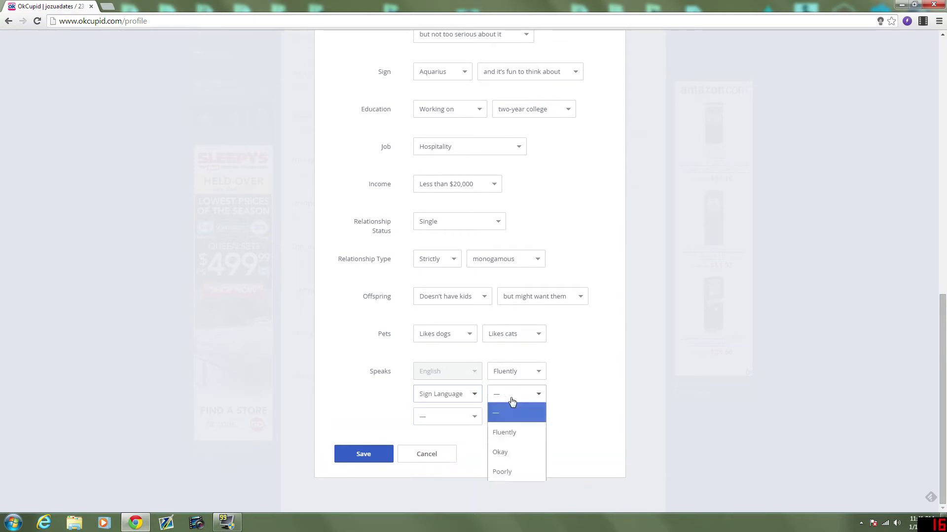
# Add Other as a third language, spoken Poorly.
pyautogui.click(474, 418)
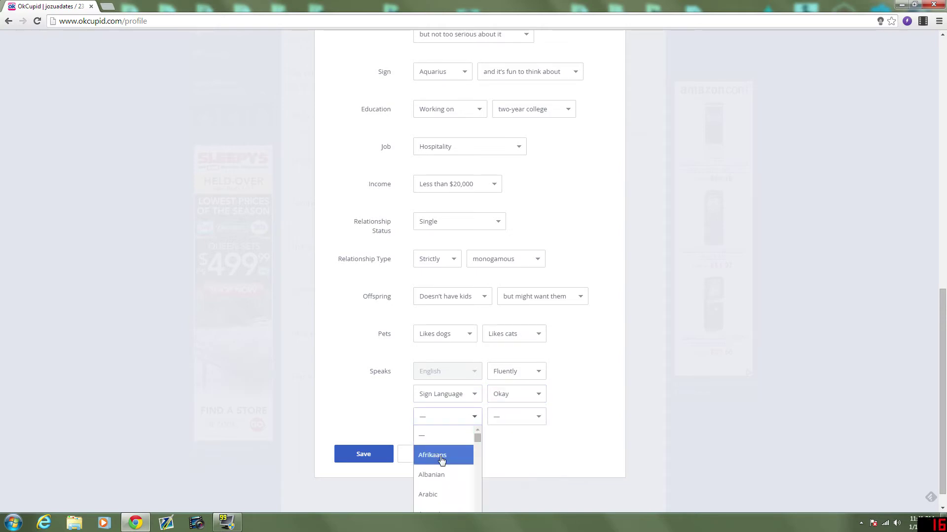
pyautogui.press('Up')
pyautogui.scroll(-20, 441, 460)
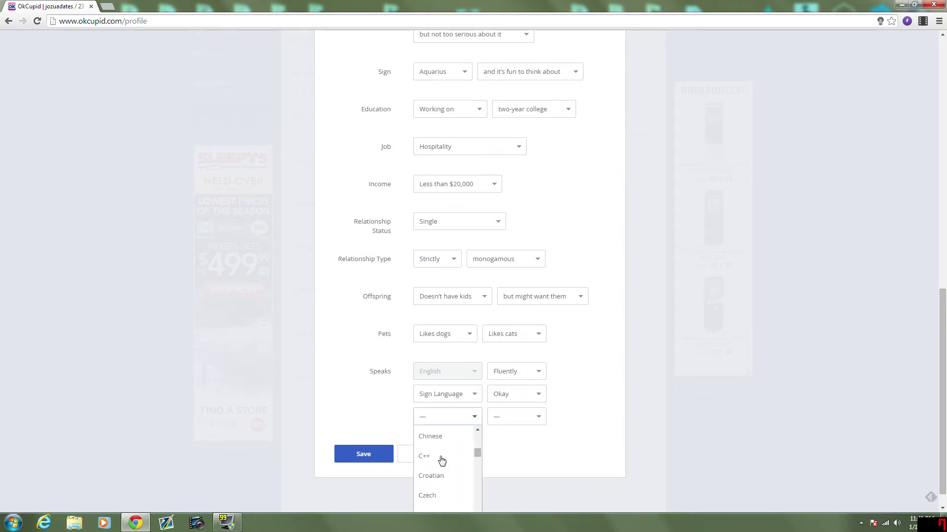
pyautogui.scroll(-2, 441, 470)
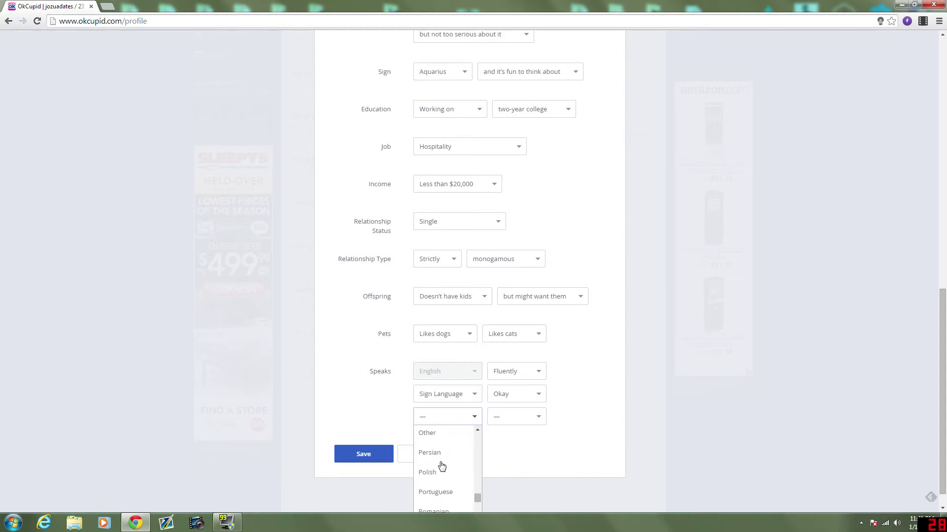
pyautogui.click(444, 433)
pyautogui.click(496, 423)
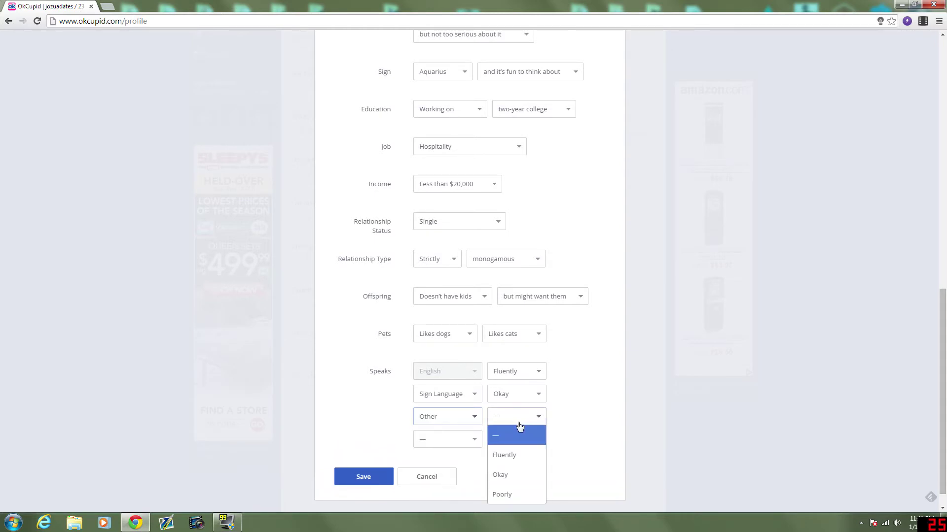
pyautogui.click(510, 495)
pyautogui.click(365, 479)
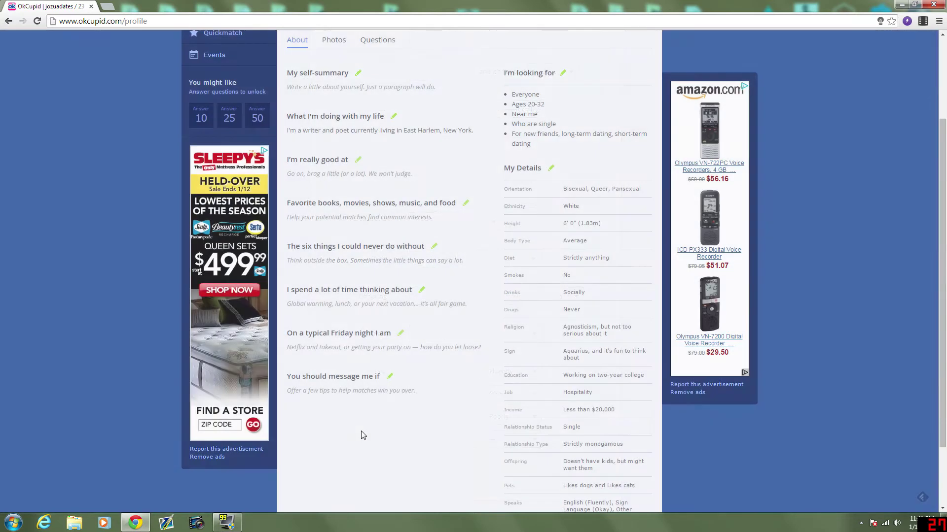
pyautogui.scroll(-2, 557, 205)
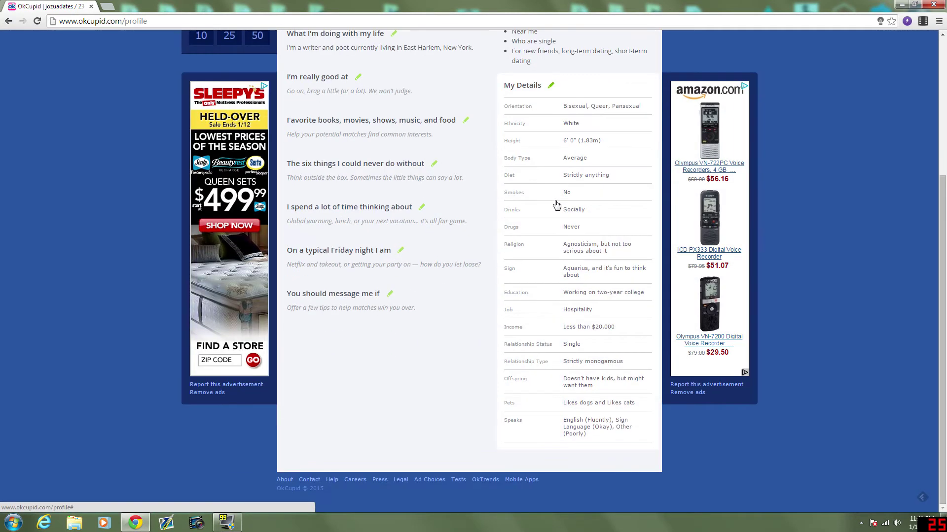
pyautogui.scroll(4, 478, 278)
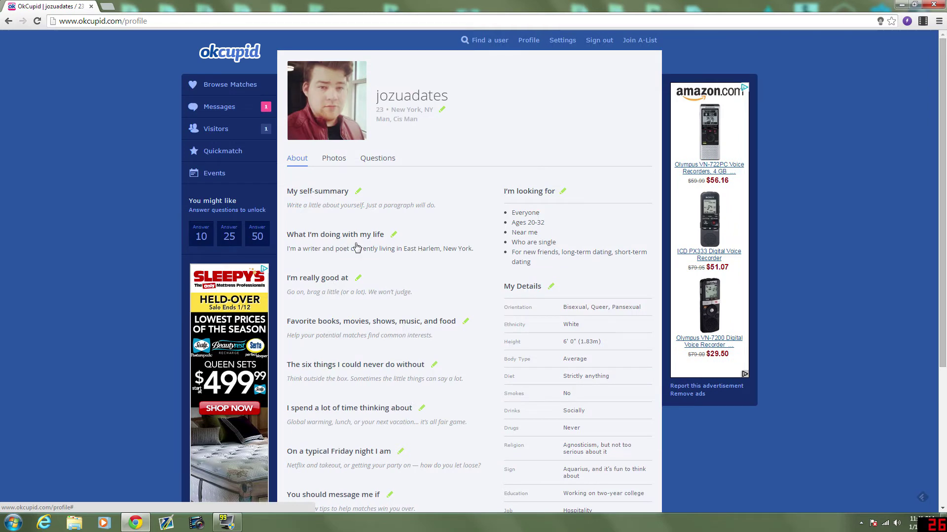
pyautogui.click(252, 102)
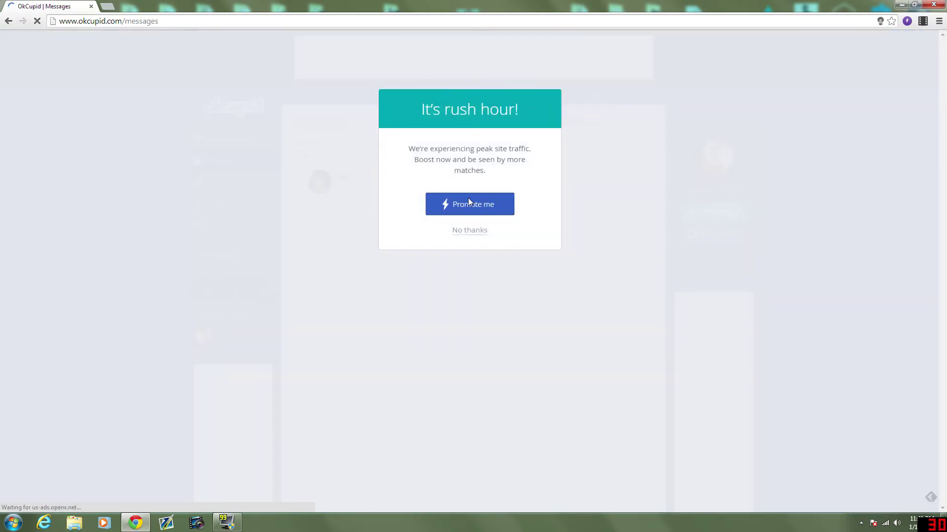
pyautogui.click(471, 231)
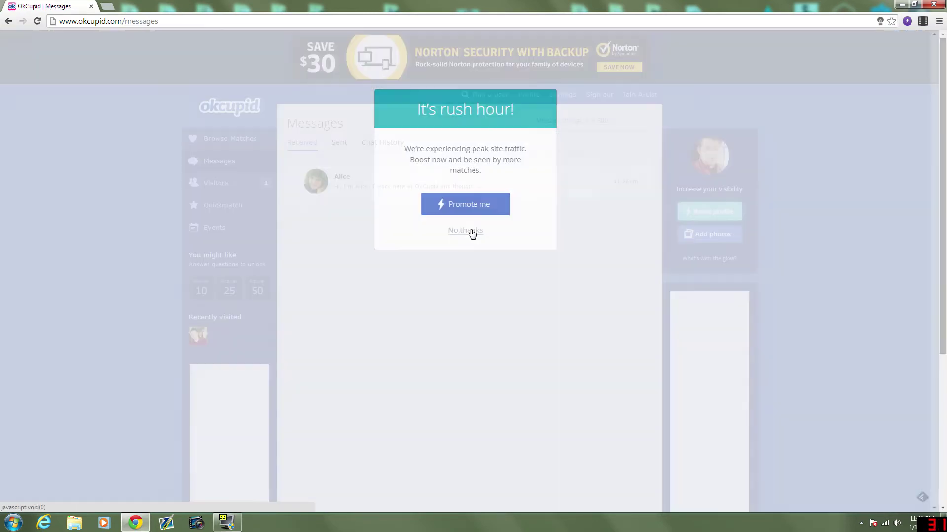
pyautogui.click(246, 186)
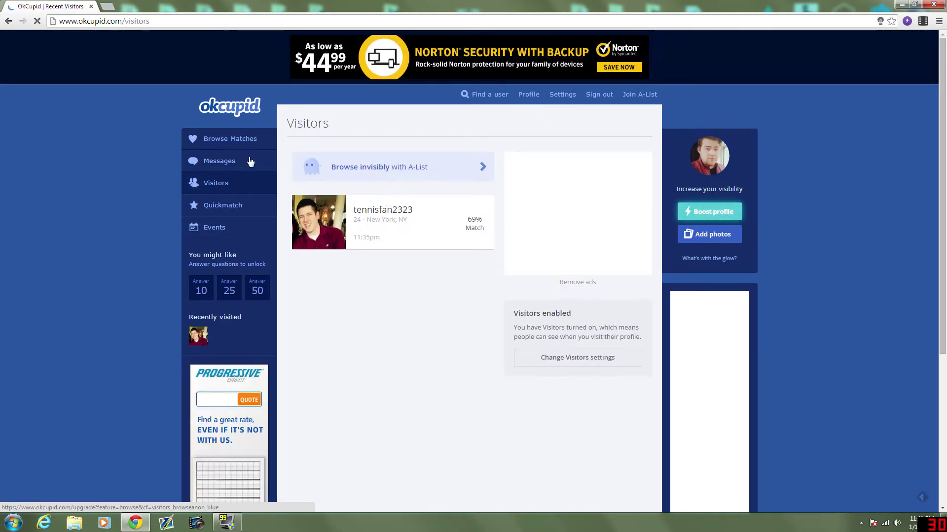
pyautogui.click(708, 156)
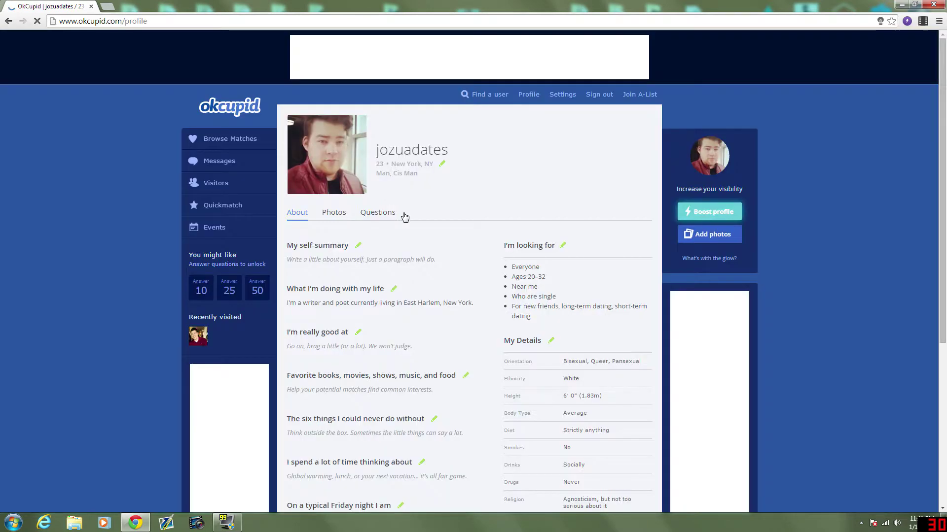
# Upload the 'beer' photo from My PC as a new profile photo.
pyautogui.click(709, 234)
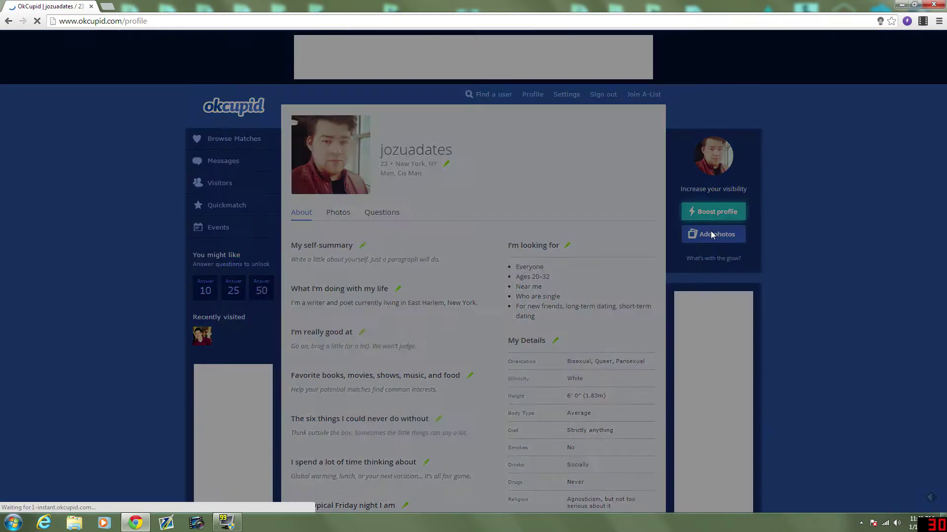
pyautogui.click(479, 204)
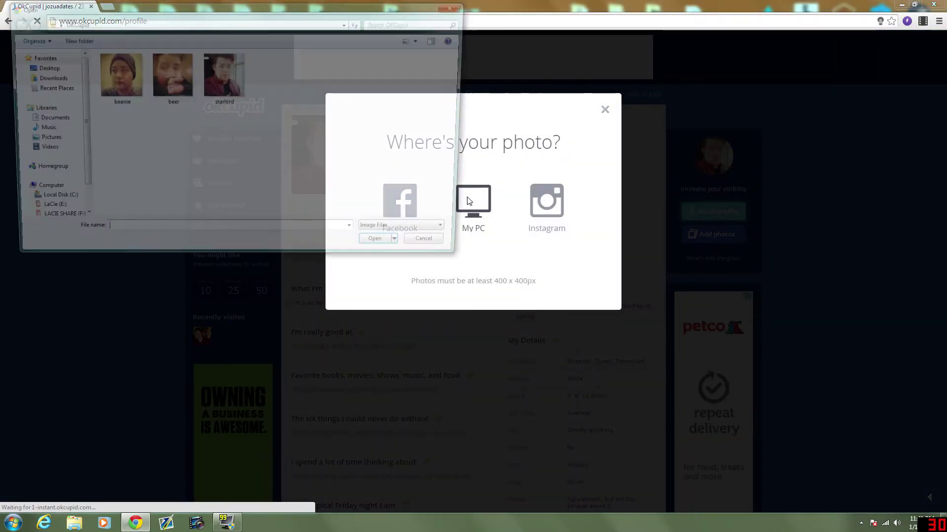
pyautogui.click(176, 84)
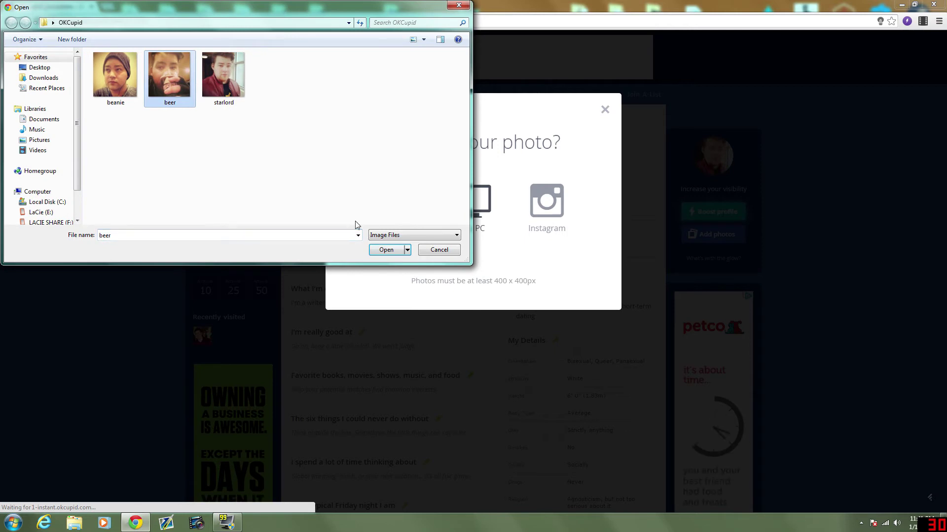
pyautogui.click(386, 249)
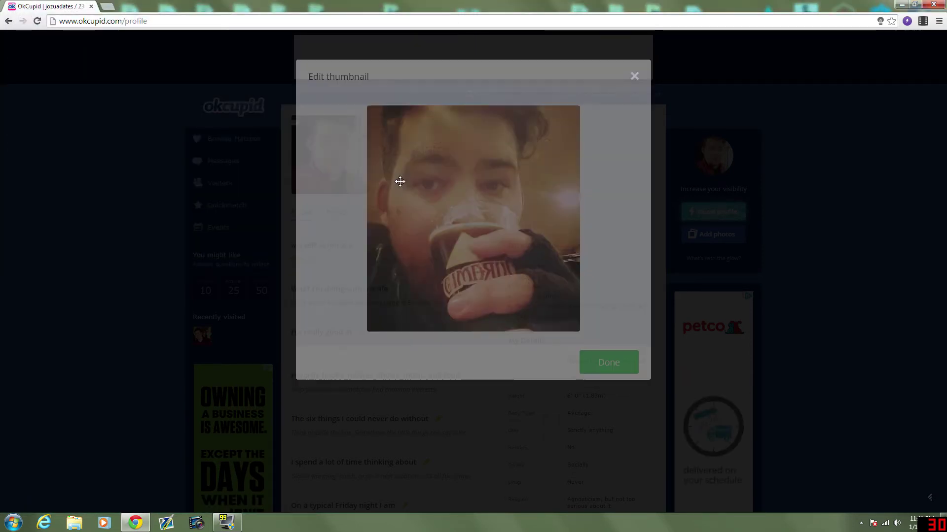
# Crop the thumbnail to the photo's full width from the top and confirm with Done.
pyautogui.moveTo(472, 192); pyautogui.dragTo(460, 180)
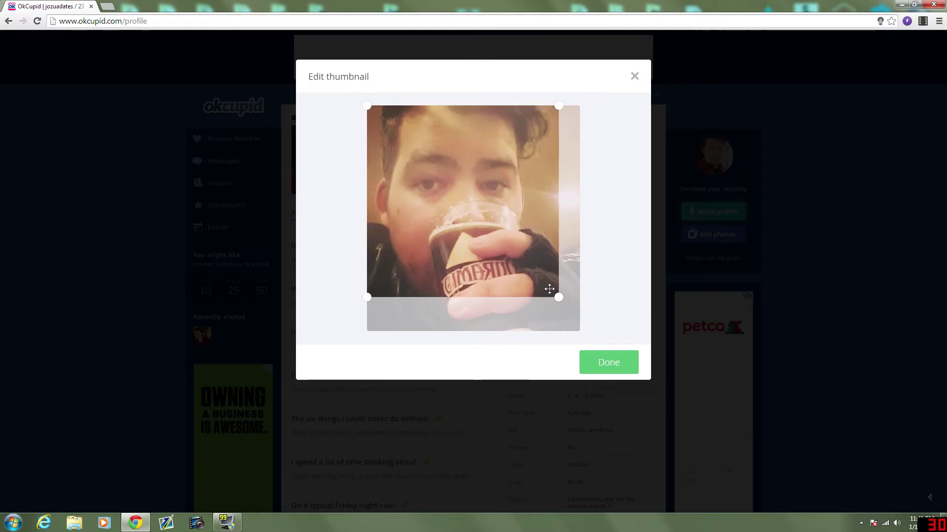
pyautogui.moveTo(560, 300); pyautogui.dragTo(606, 375)
pyautogui.moveTo(507, 215); pyautogui.dragTo(508, 237)
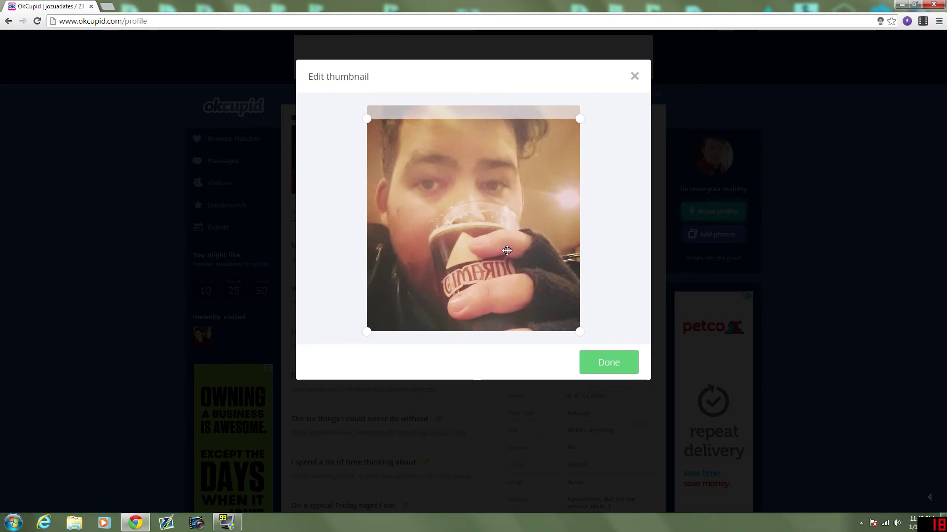
pyautogui.moveTo(513, 224); pyautogui.dragTo(514, 216)
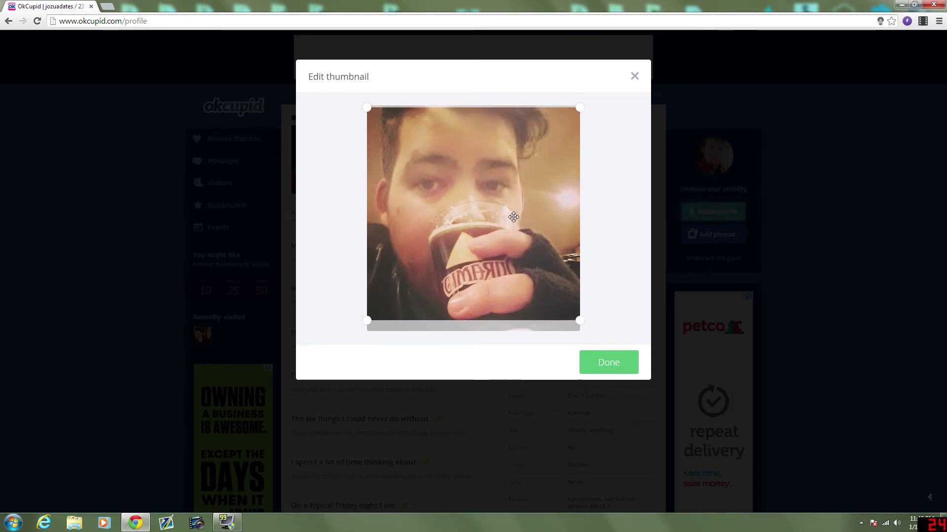
pyautogui.click(611, 364)
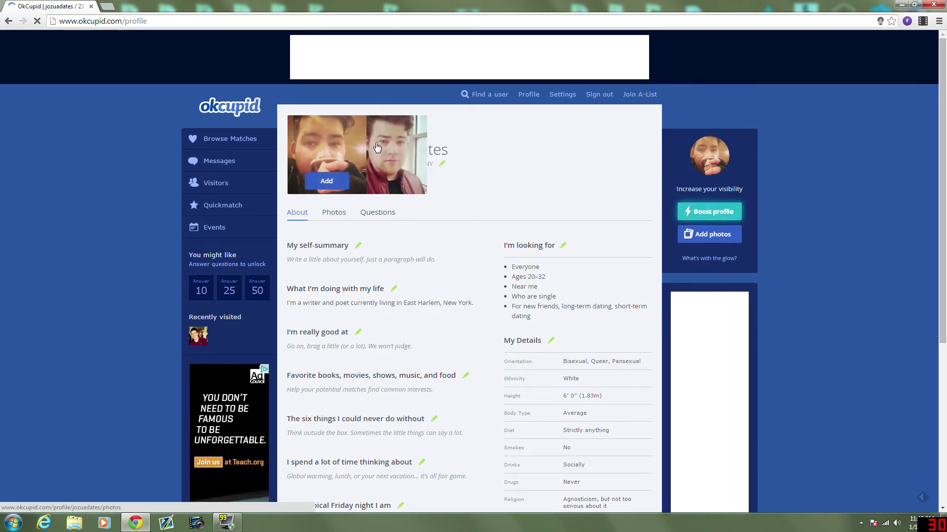
# In Photos, link the Instagram account and browse the Instagram Feed album.
pyautogui.click(334, 217)
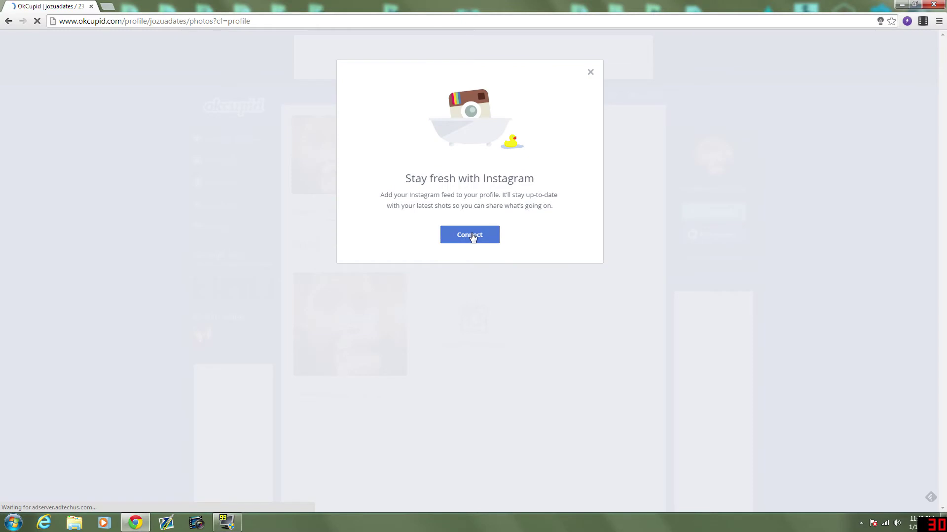
pyautogui.click(471, 236)
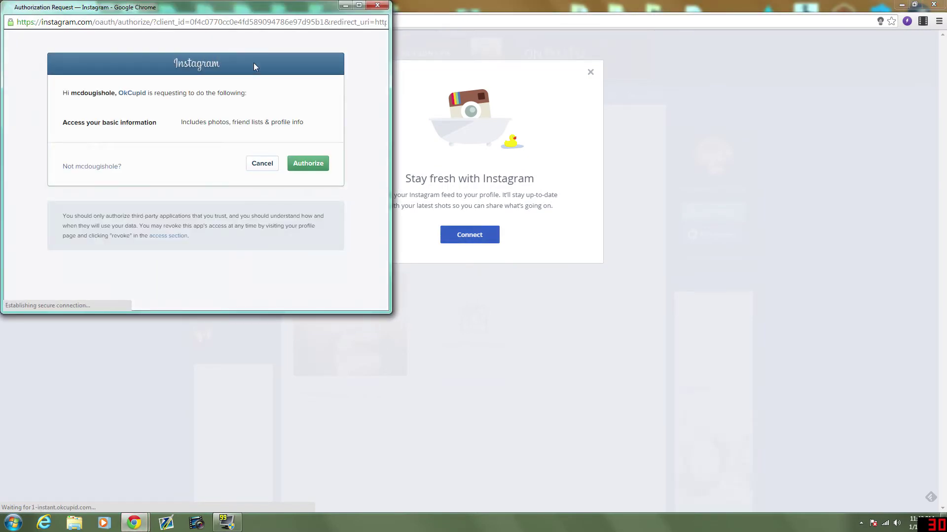
pyautogui.click(315, 167)
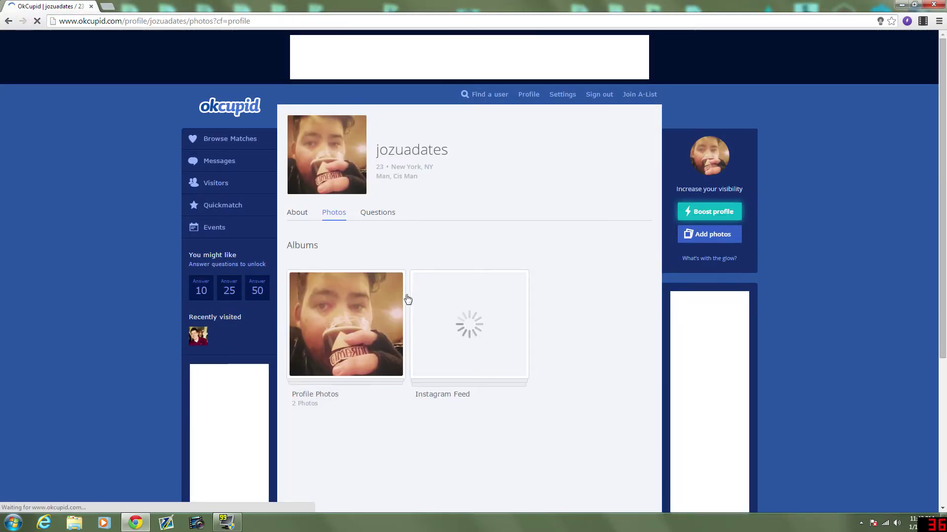
pyautogui.scroll(-1, 447, 279)
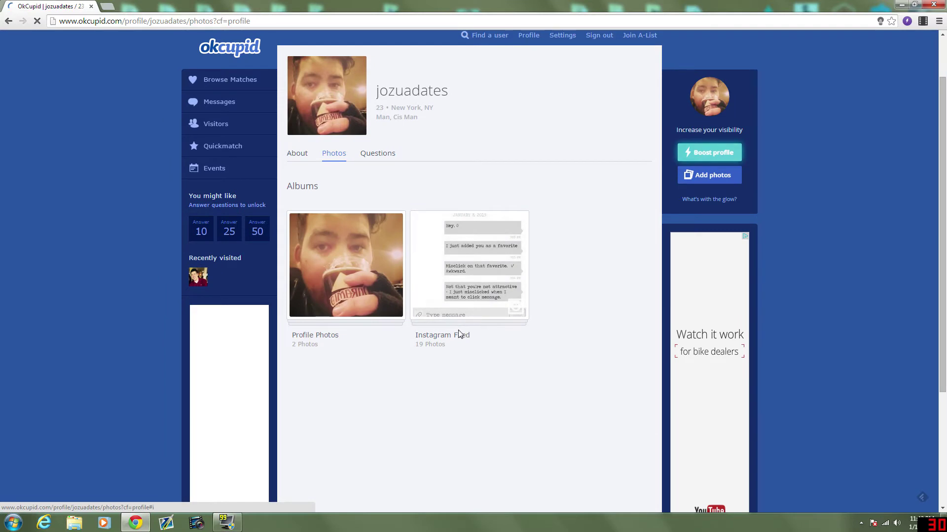
pyautogui.rightClick(448, 298)
pyautogui.click(444, 304)
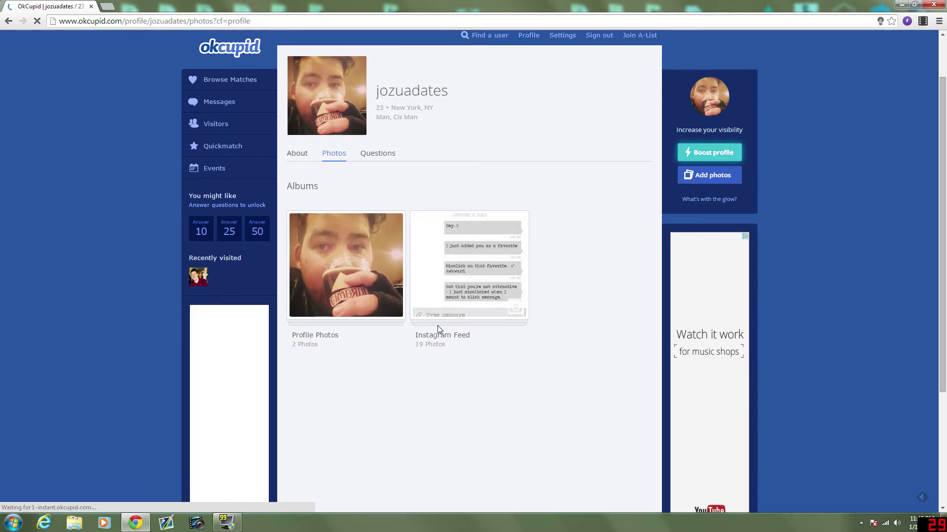
pyautogui.scroll(-10, 359, 277)
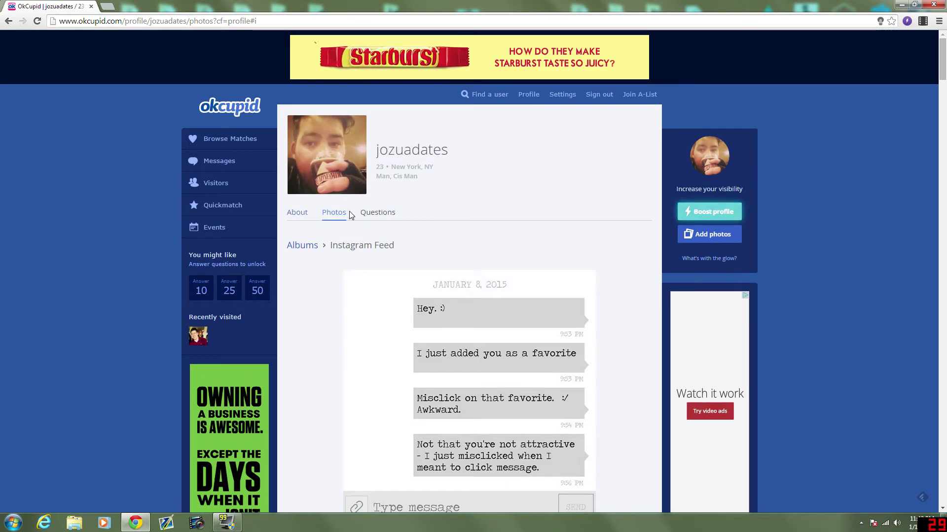
pyautogui.click(338, 218)
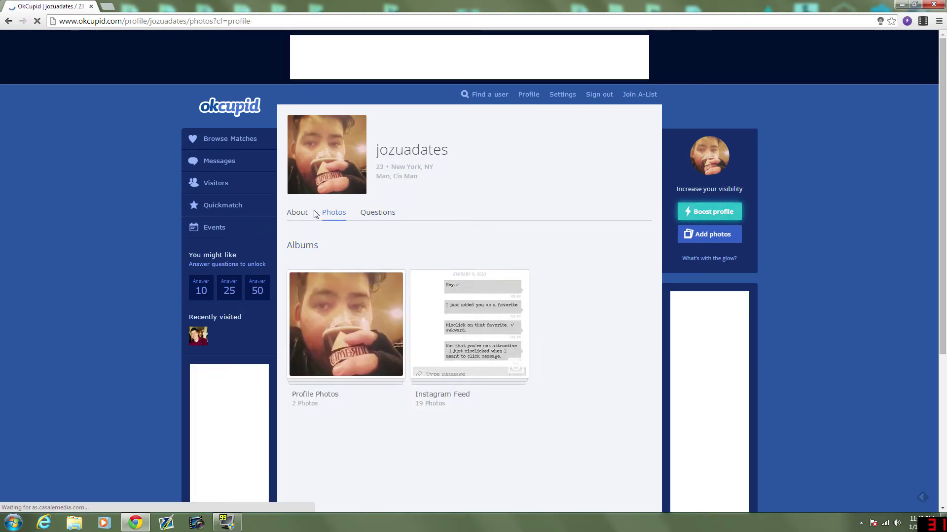
# Close the Add photos dialog without adding anything and reload the albums page.
pyautogui.click(713, 237)
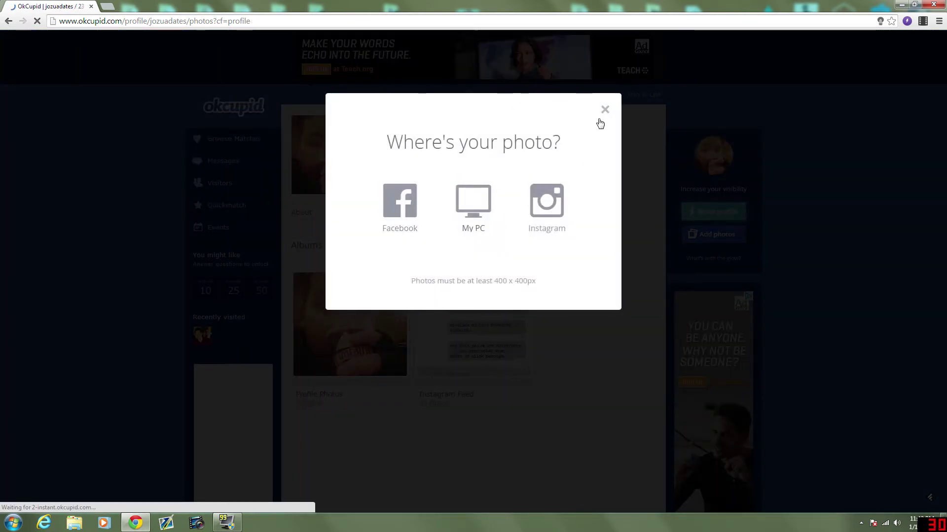
pyautogui.click(605, 109)
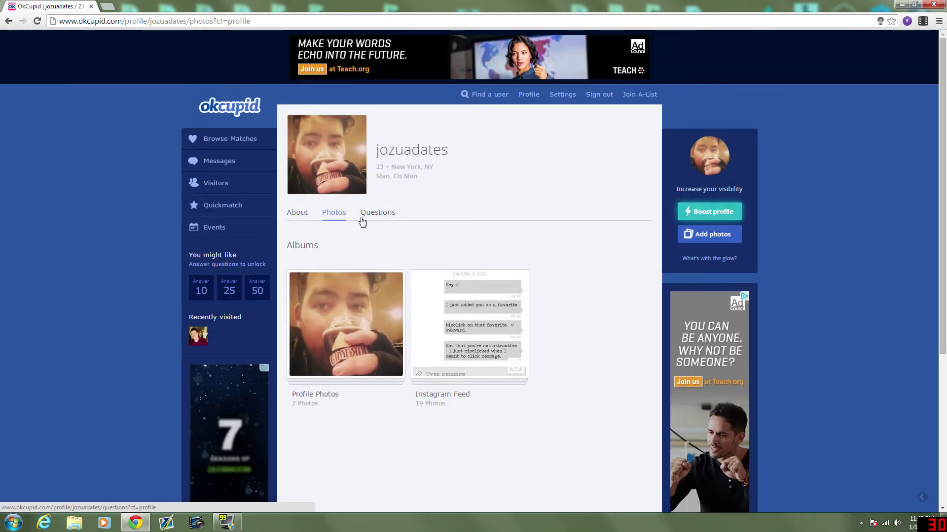
pyautogui.click(330, 217)
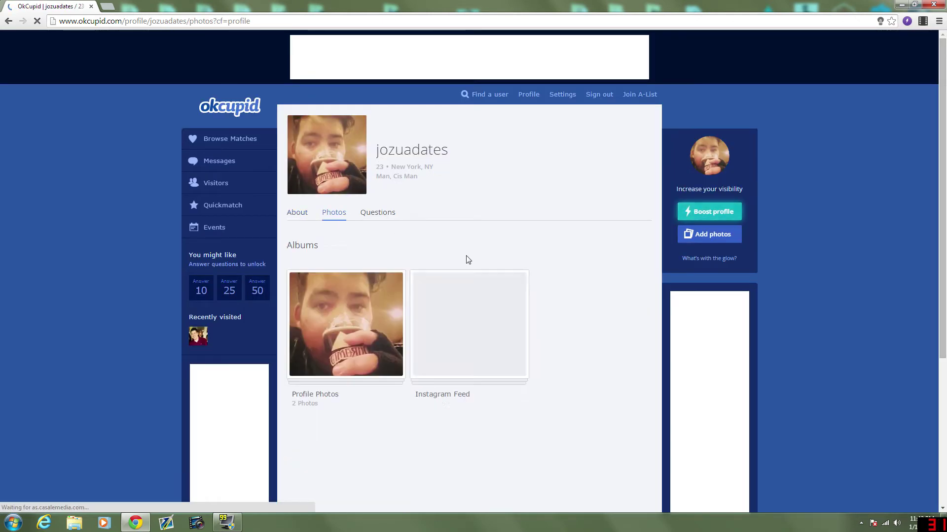
pyautogui.rightClick(489, 323)
pyautogui.click(461, 450)
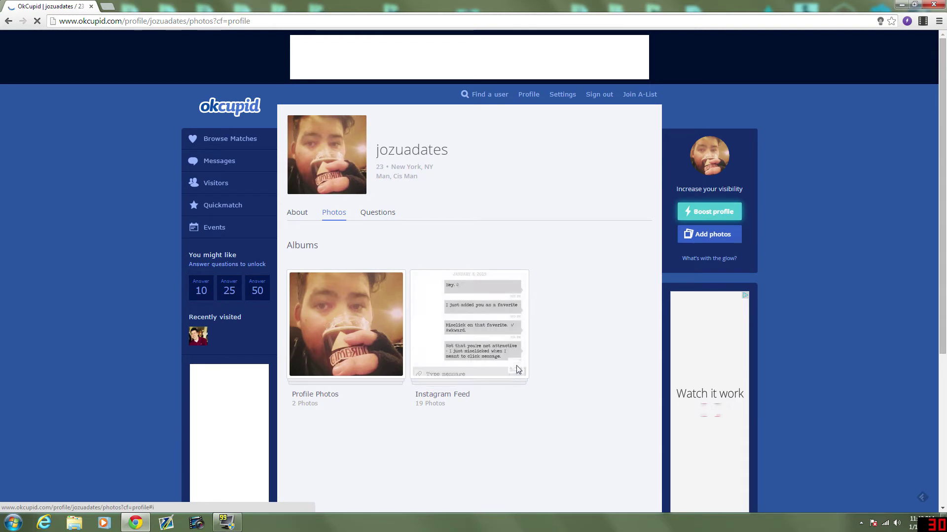
# Scroll through the Instagram Feed album again, then return to the profile's About section.
pyautogui.click(434, 299)
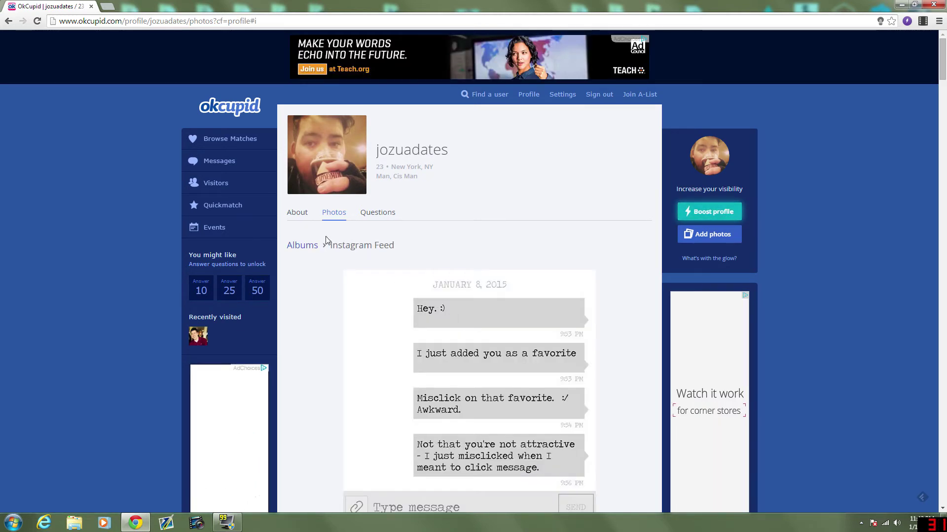
pyautogui.click(303, 245)
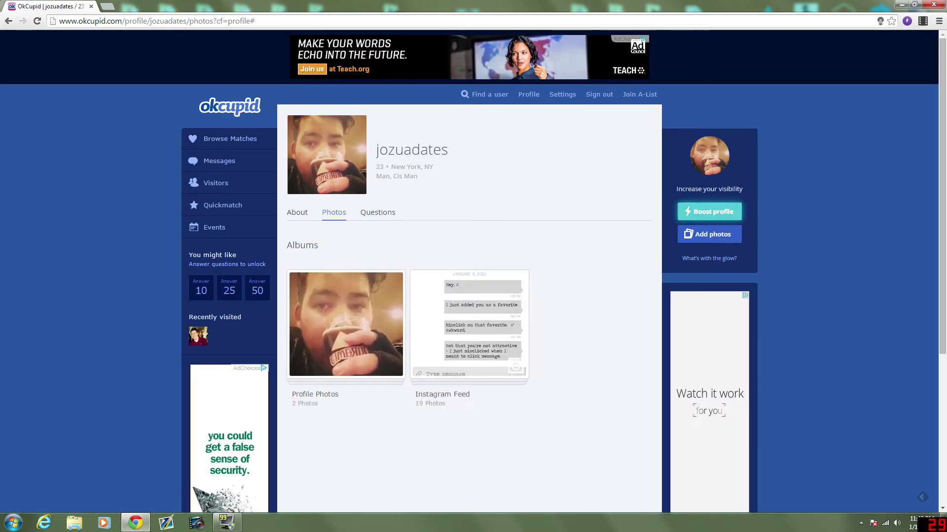
pyautogui.click(434, 298)
pyautogui.scroll(-10, 403, 266)
pyautogui.scroll(-20, 395, 262)
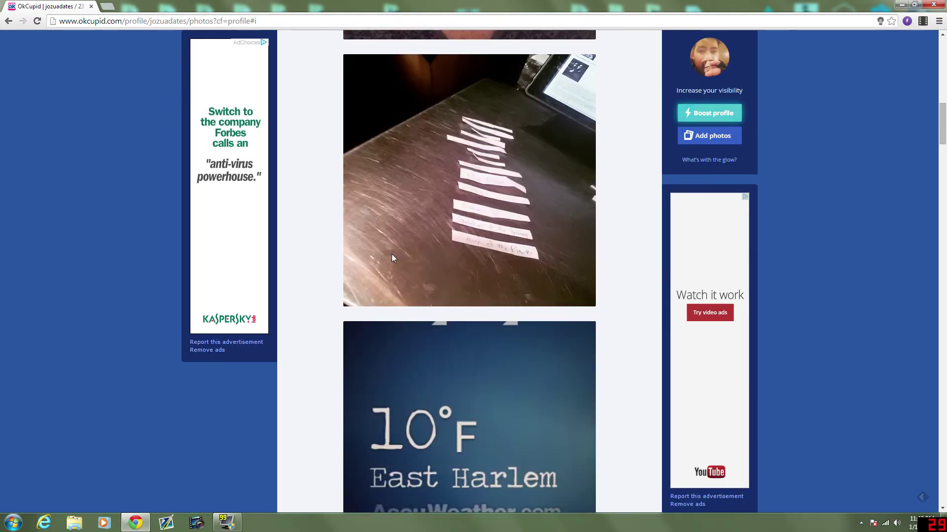
pyautogui.scroll(-10, 390, 249)
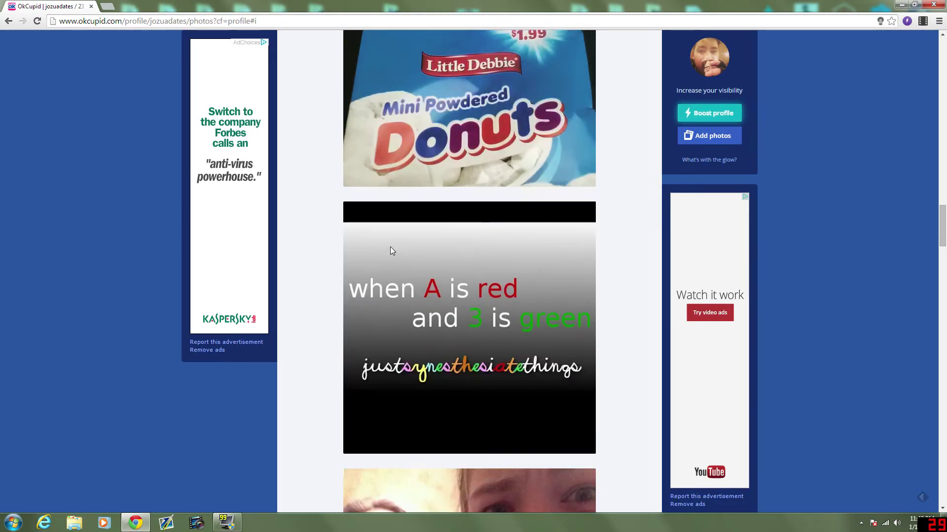
pyautogui.scroll(7, 390, 249)
pyautogui.scroll(-19, 407, 253)
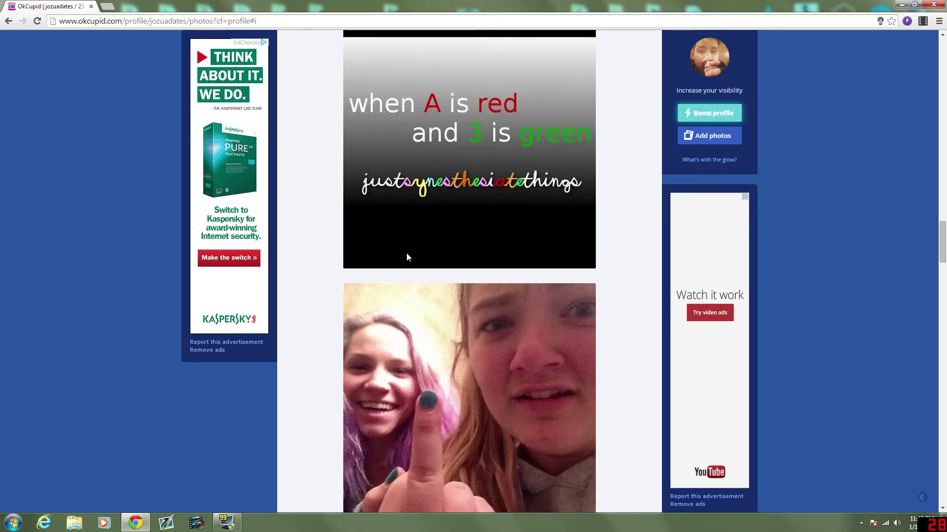
pyautogui.scroll(20, 405, 253)
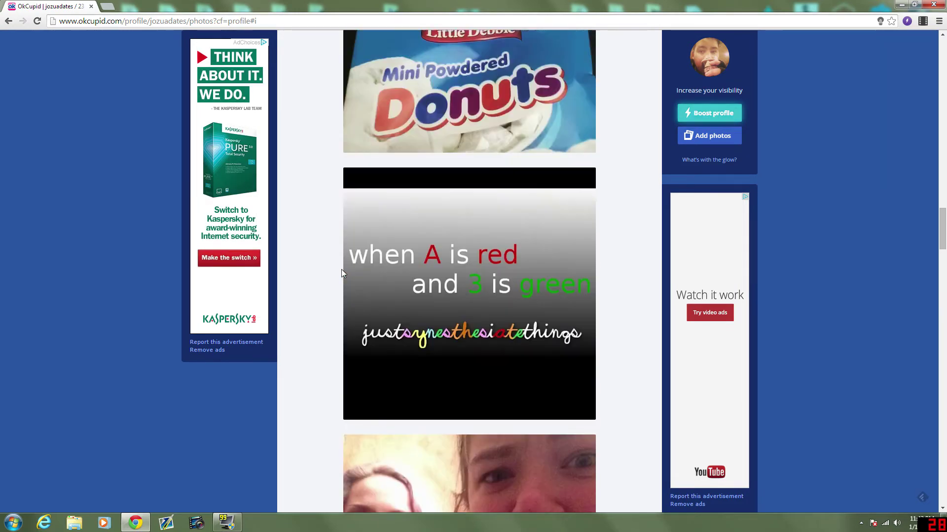
pyautogui.scroll(3, 304, 273)
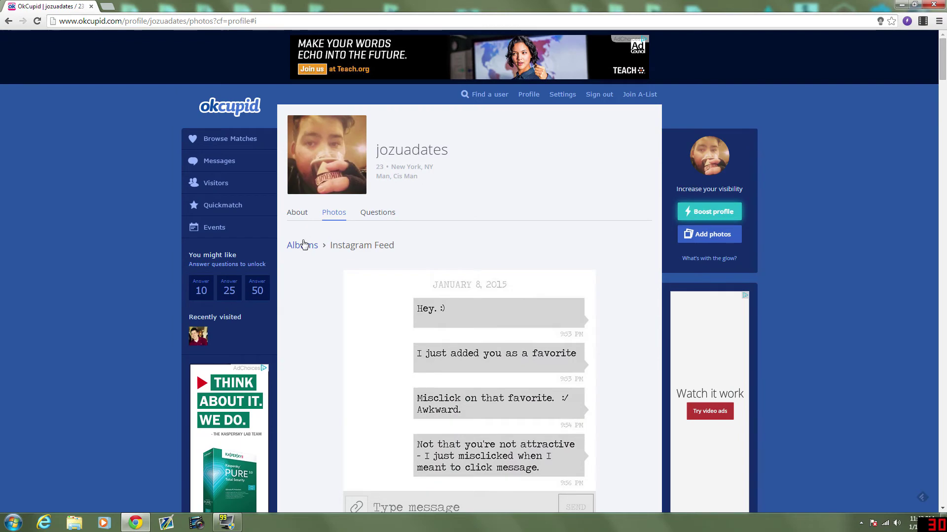
pyautogui.click(302, 245)
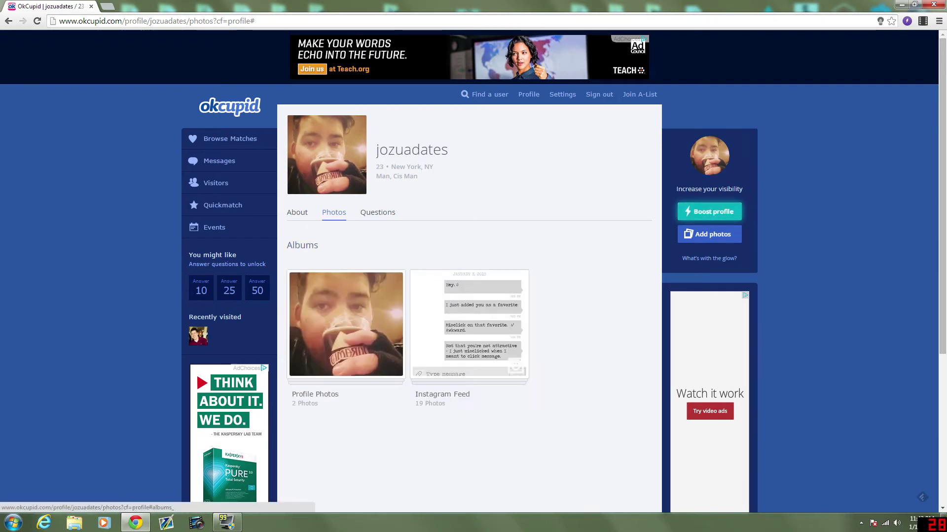
pyautogui.click(298, 212)
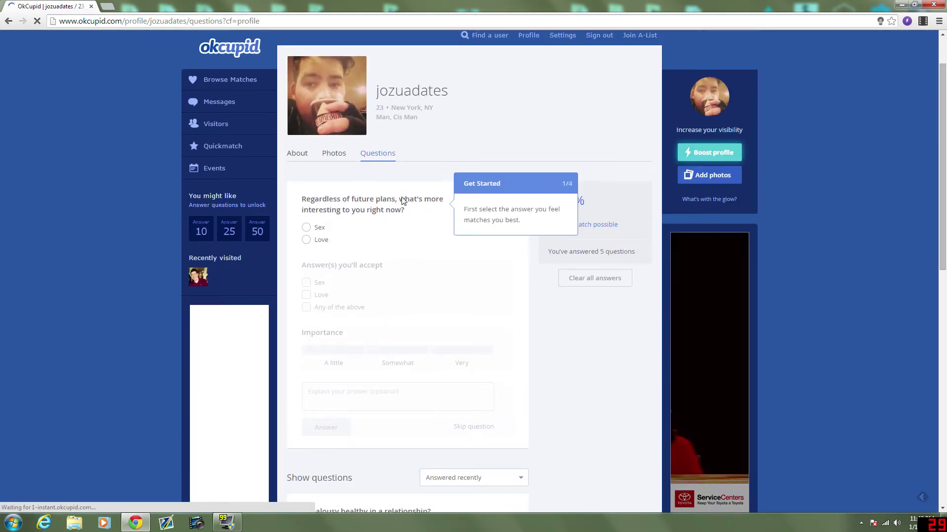
# Go from the About section to the profile's Questions tab.
pyautogui.click(296, 155)
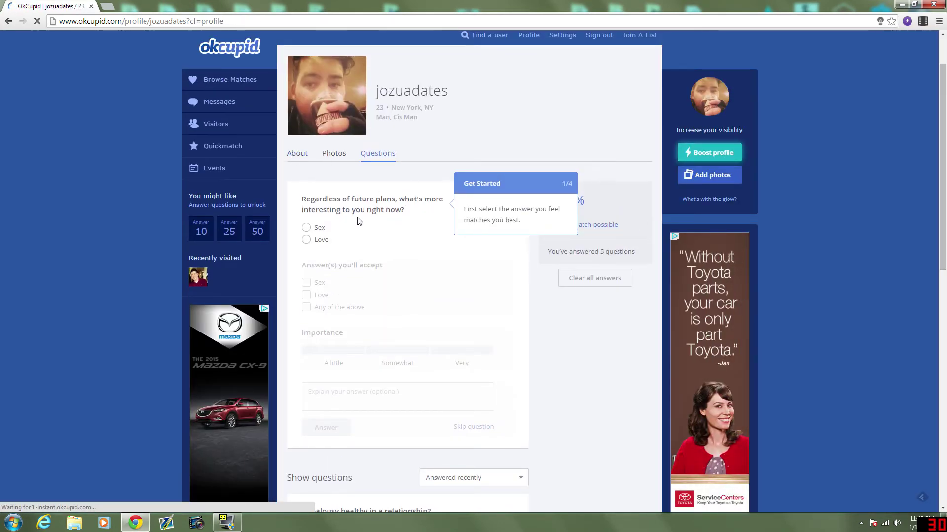
pyautogui.scroll(-4, 370, 244)
pyautogui.scroll(4, 355, 376)
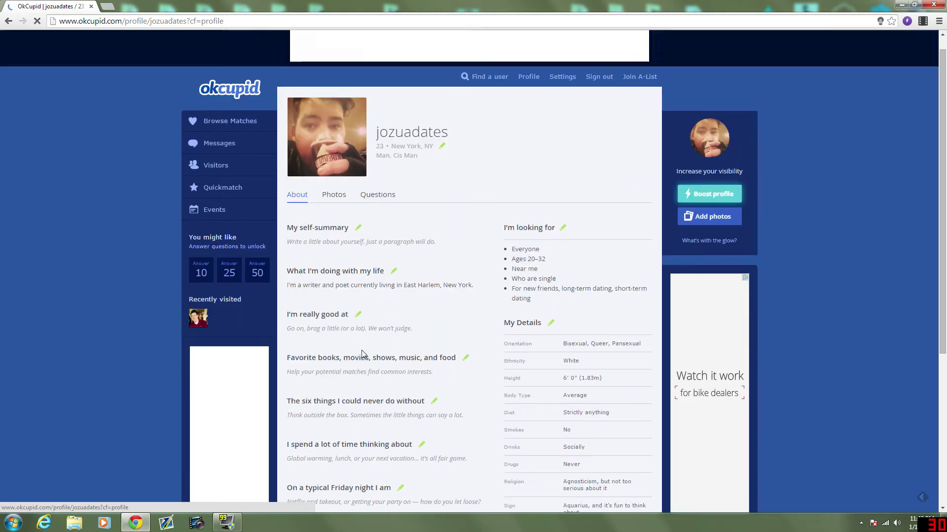
pyautogui.click(379, 217)
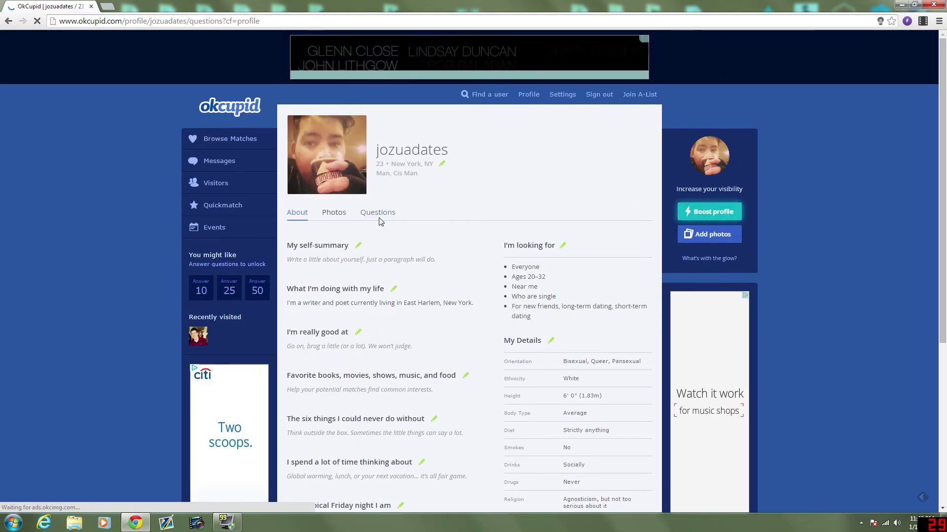
pyautogui.scroll(-1, 414, 230)
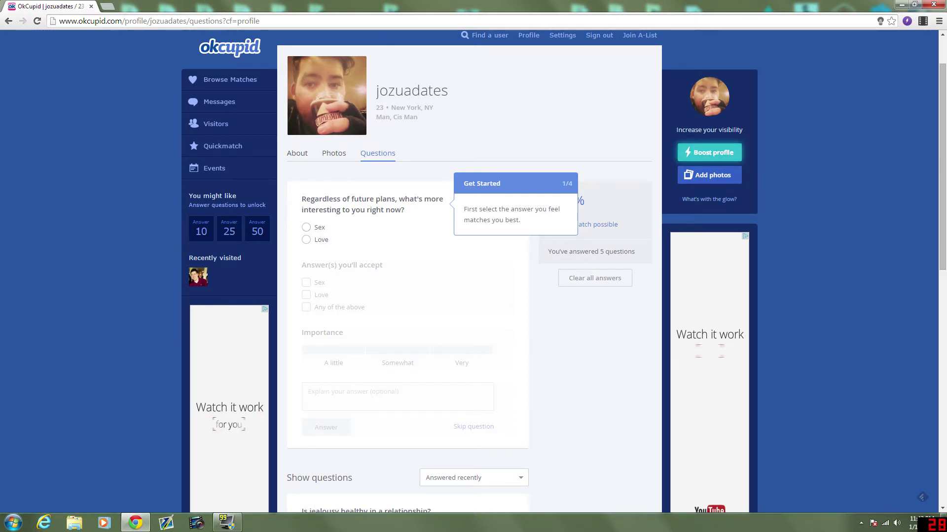
# Answer the sex-or-love question with Love, accept only Love, a little important.
pyautogui.click(319, 240)
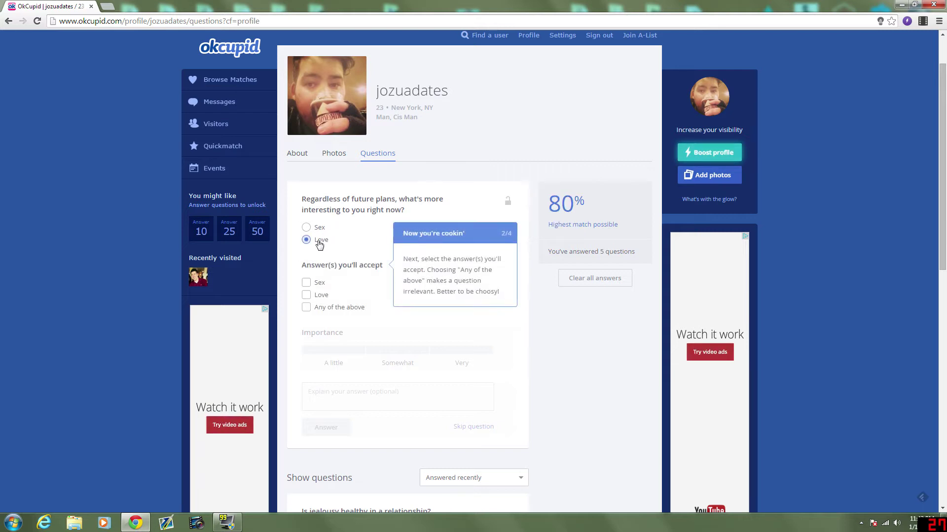
pyautogui.scroll(-1, 360, 221)
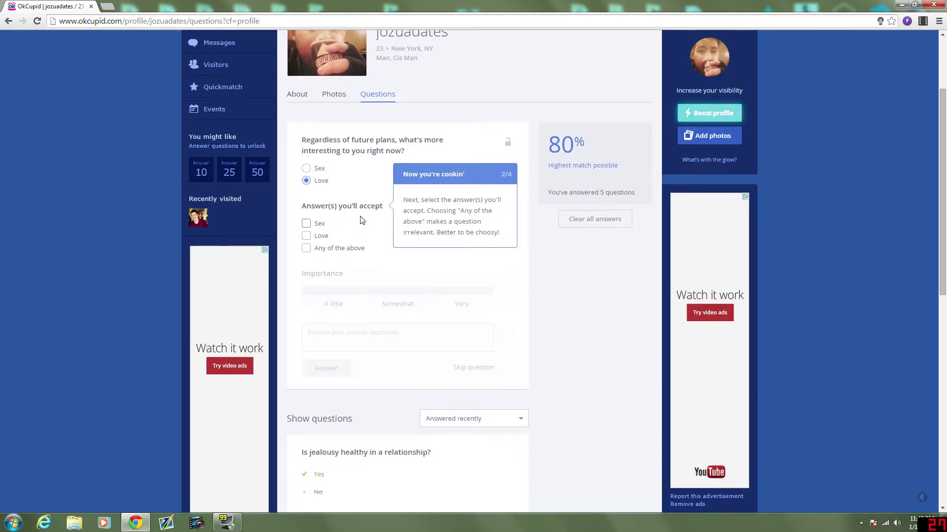
pyautogui.click(326, 228)
pyautogui.click(320, 252)
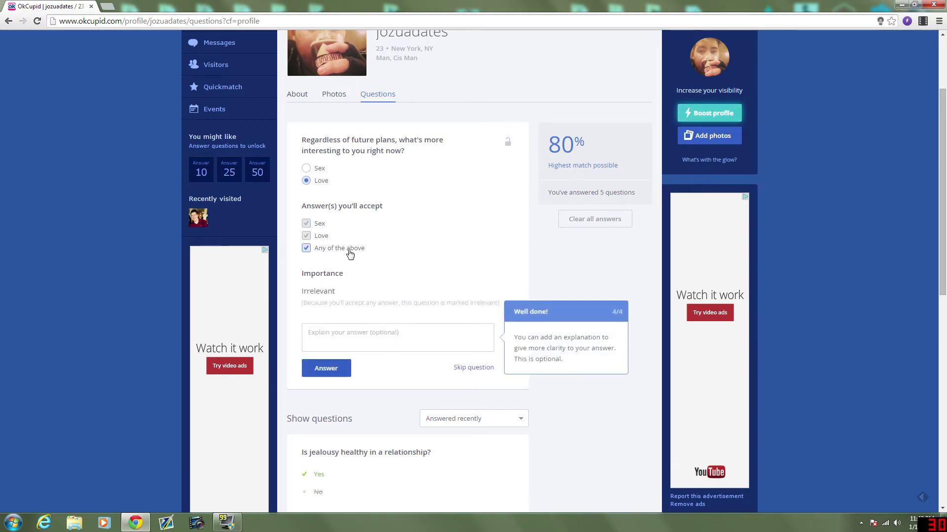
pyautogui.scroll(-2, 350, 255)
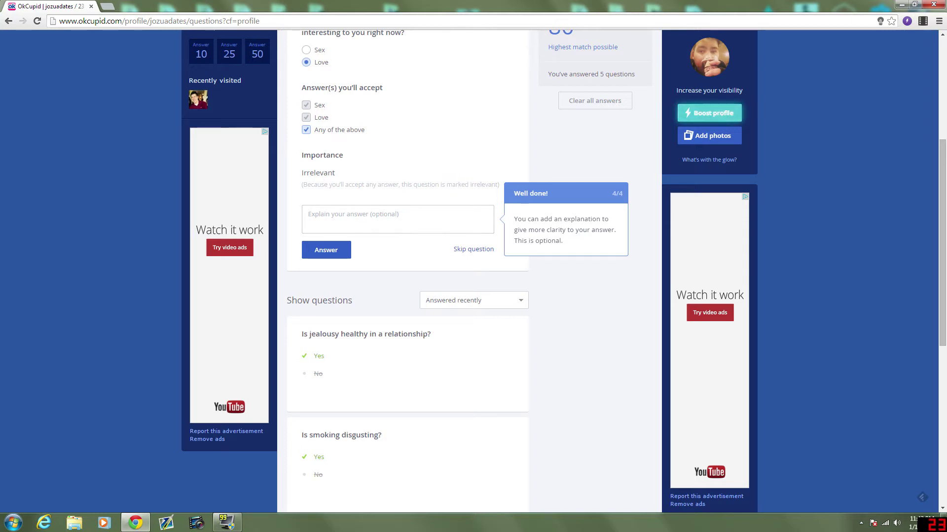
pyautogui.click(305, 131)
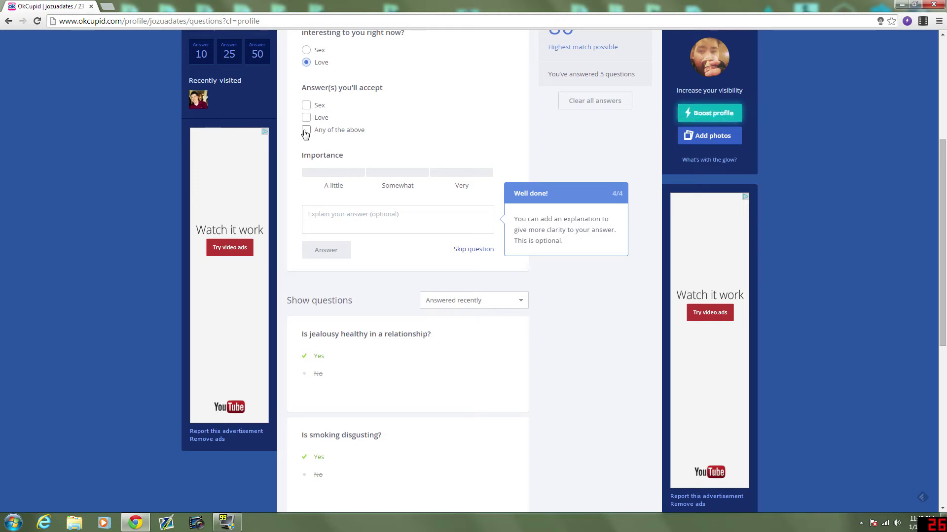
pyautogui.scroll(2, 348, 252)
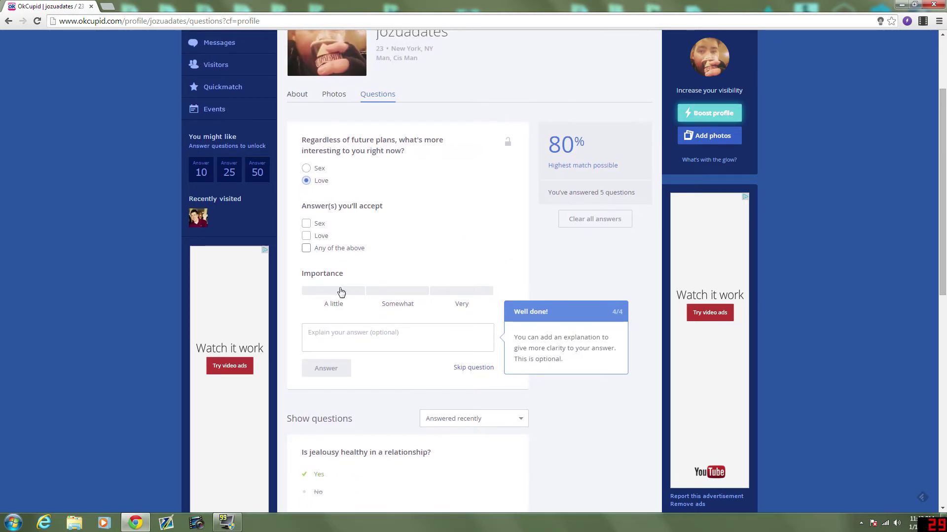
pyautogui.click(327, 250)
pyautogui.click(306, 248)
pyautogui.click(343, 299)
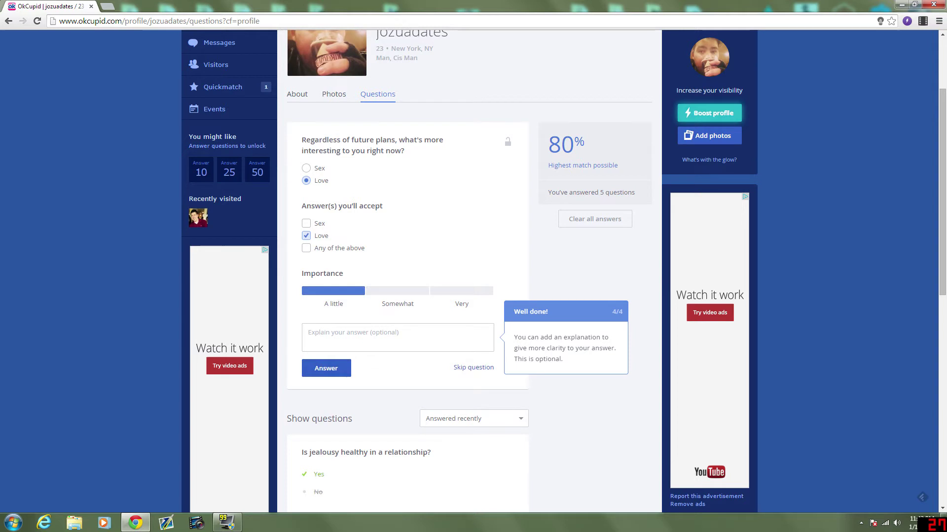
pyautogui.click(332, 370)
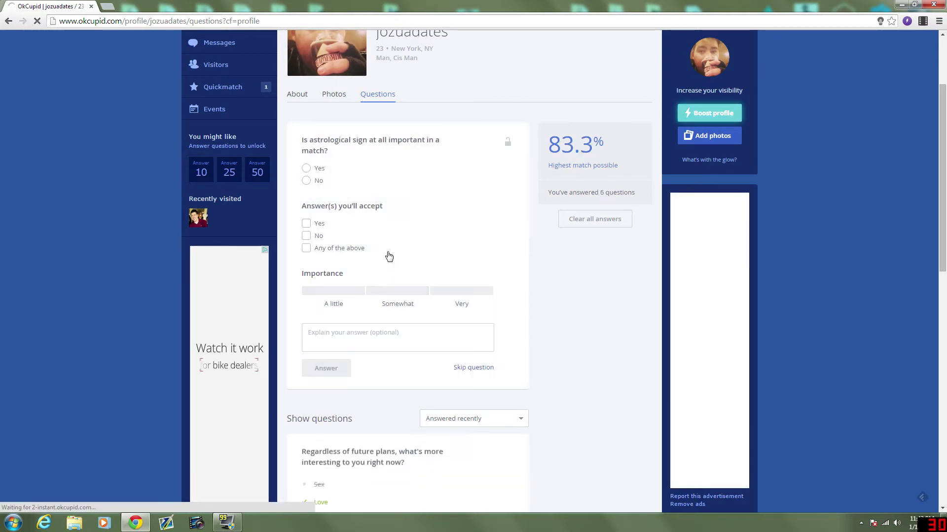
# Answer the astrology (No, any accepted), meeting-in-person and cigarette questions.
pyautogui.click(311, 182)
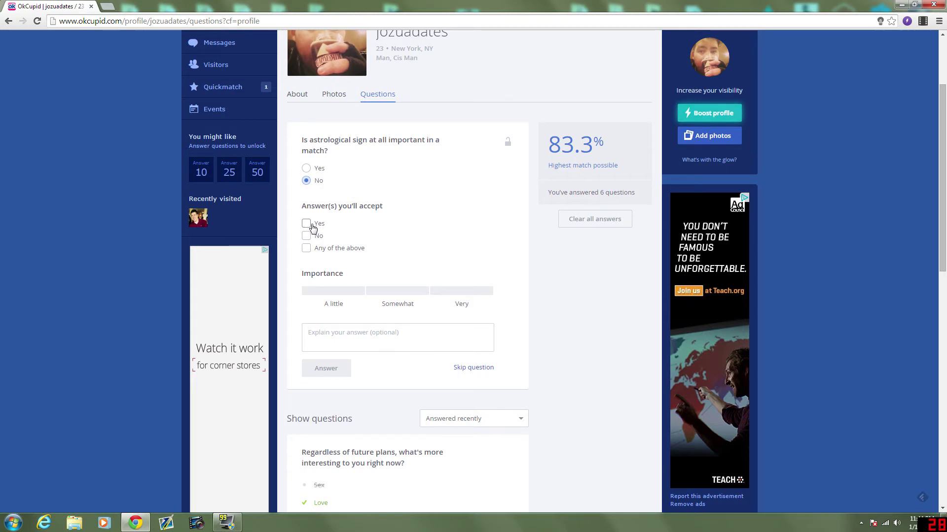
pyautogui.click(312, 248)
pyautogui.click(327, 374)
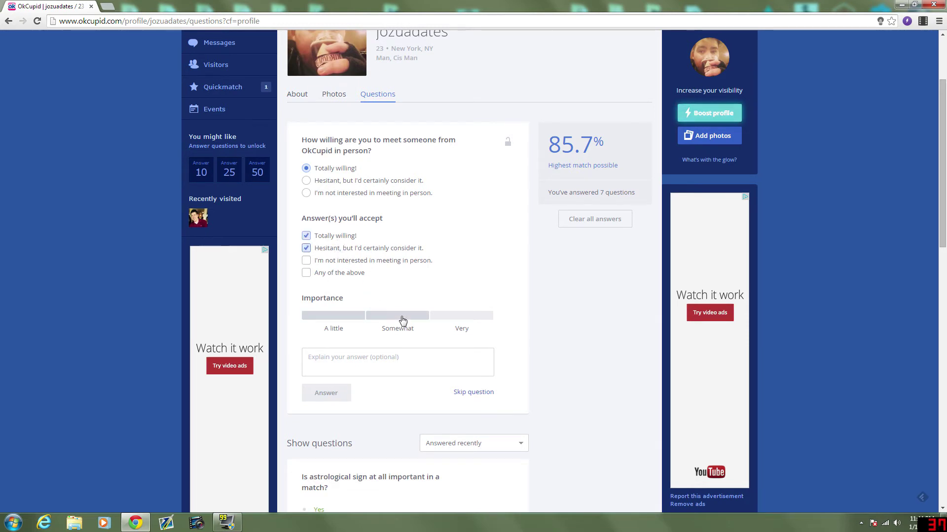
pyautogui.click(443, 321)
pyautogui.click(313, 392)
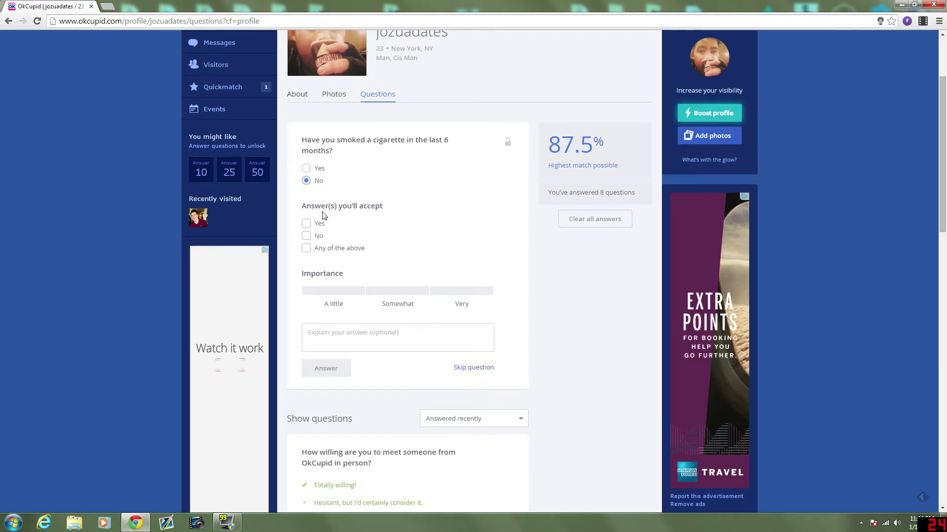
pyautogui.click(306, 248)
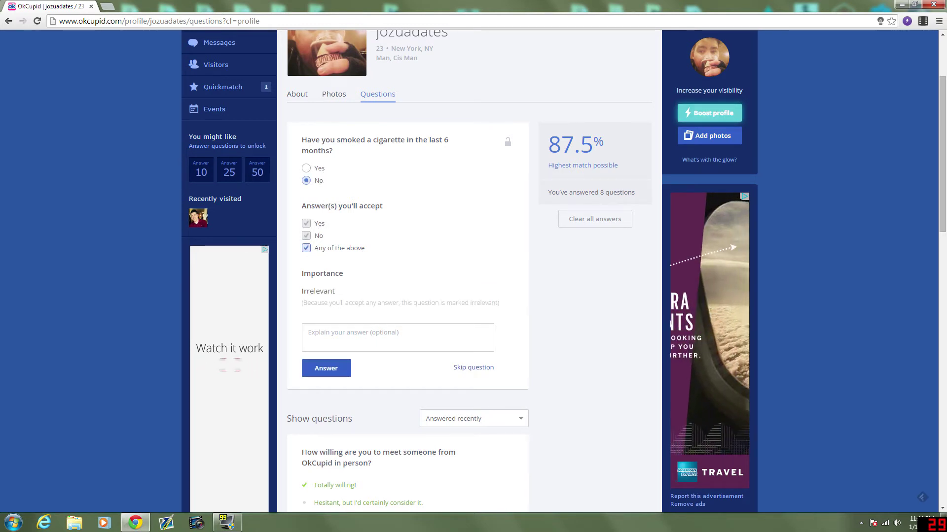
pyautogui.click(336, 373)
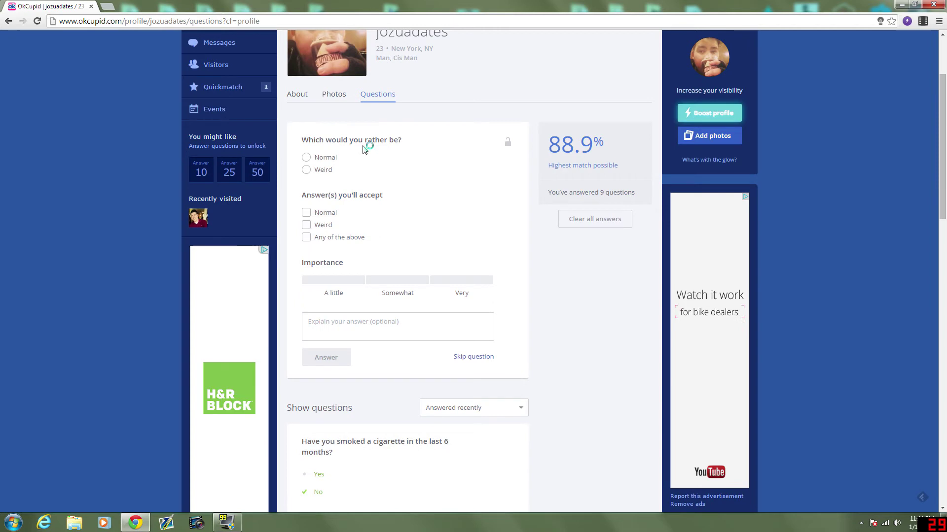
# Answer Normal, accept only Normal, and rate the question a little important.
pyautogui.click(329, 160)
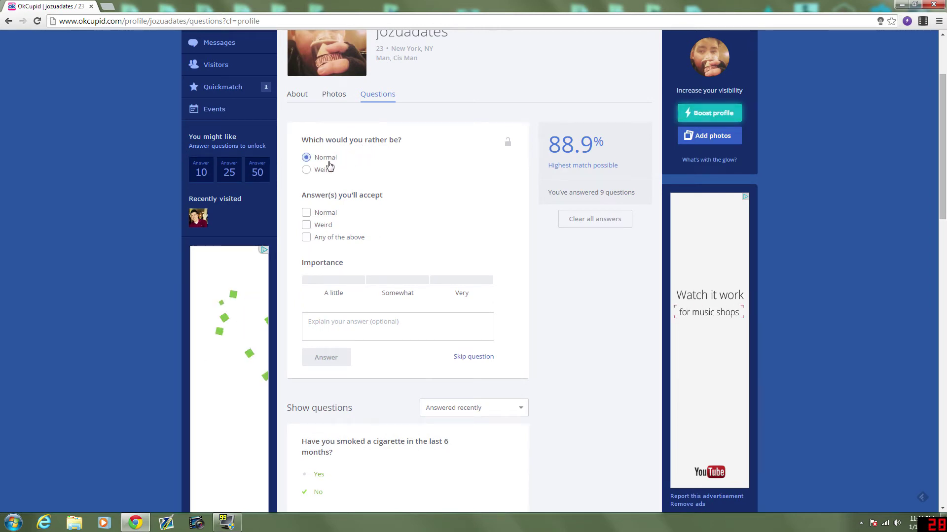
pyautogui.click(326, 214)
pyautogui.click(333, 281)
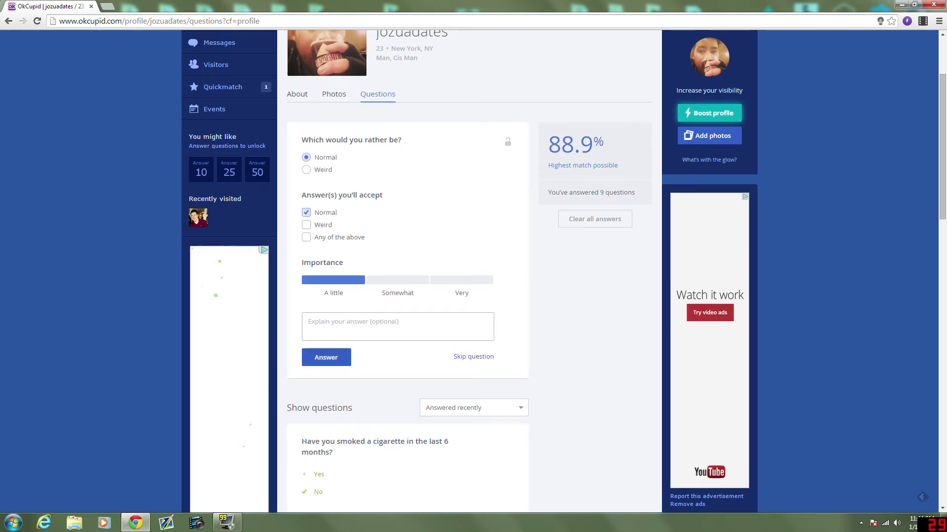
pyautogui.click(326, 358)
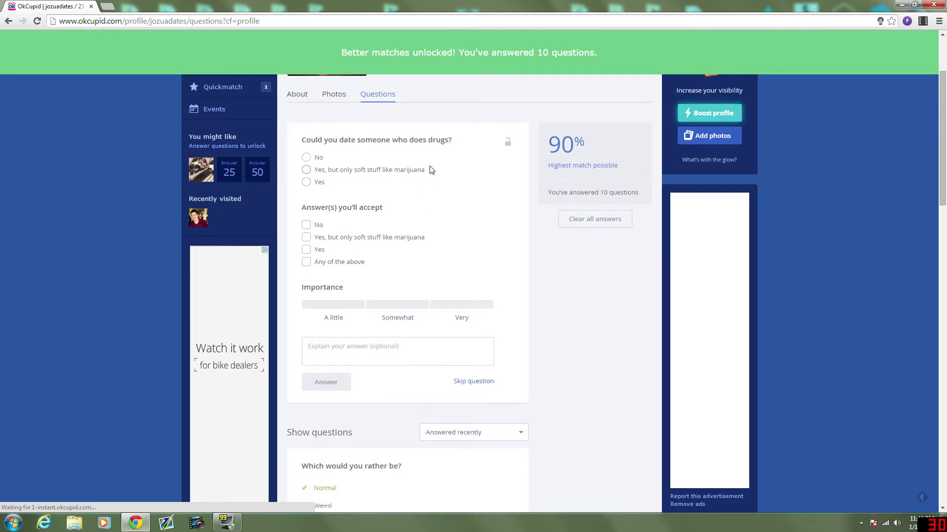
# Answer the drugs question (soft stuff only, any accepted) and the skin colour question (No, very important).
pyautogui.scroll(1, 428, 166)
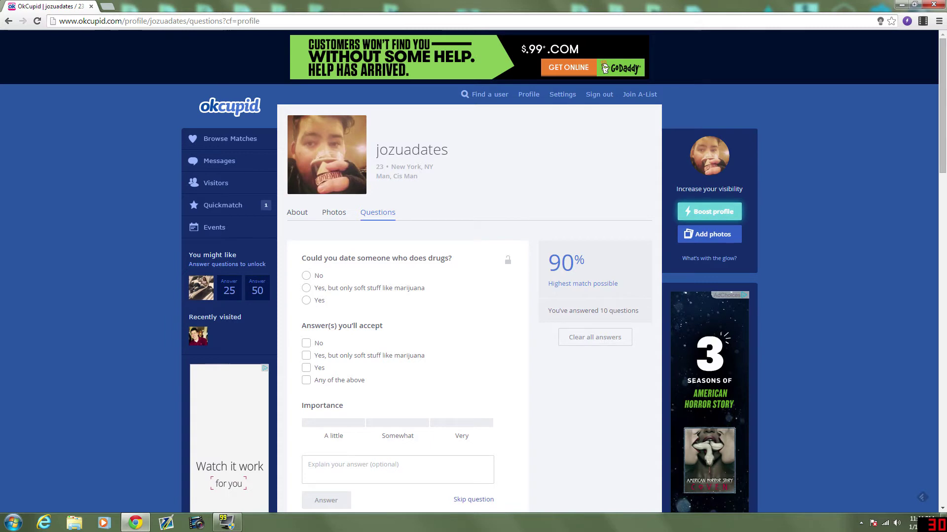
pyautogui.click(342, 290)
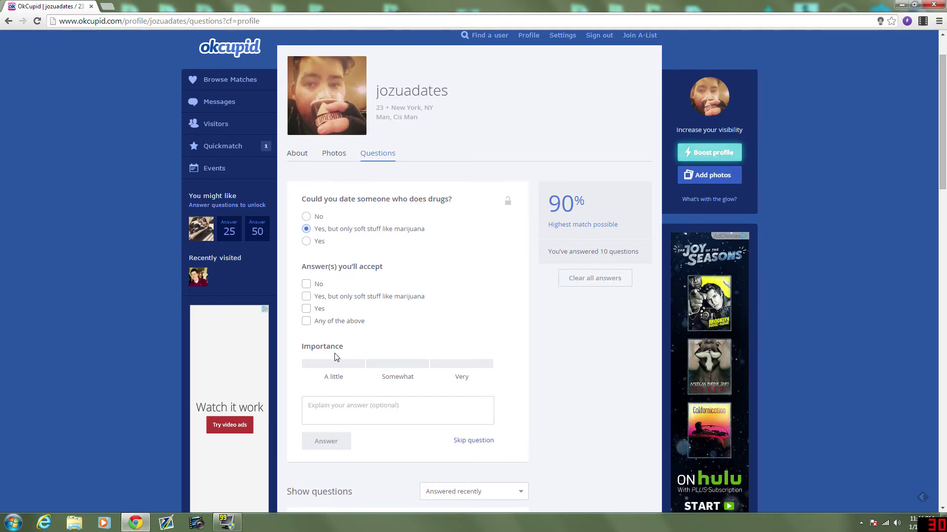
pyautogui.click(339, 323)
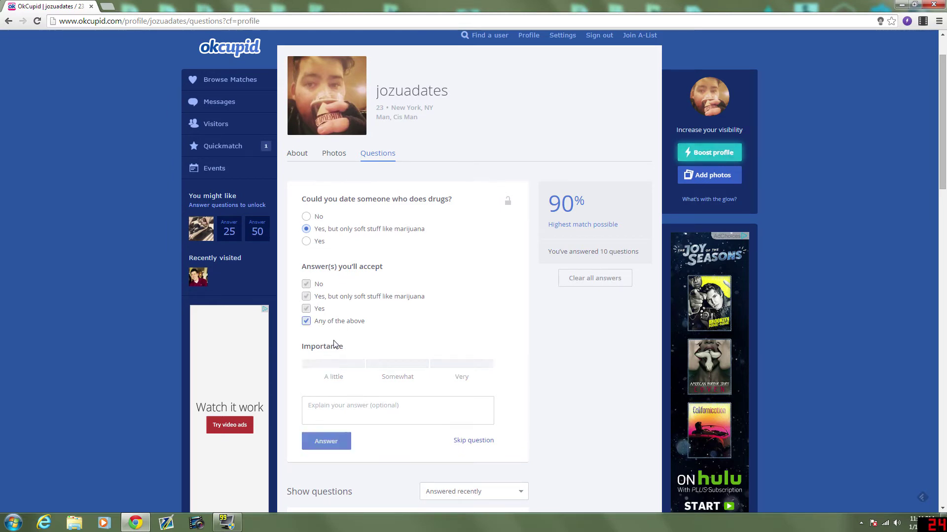
pyautogui.click(326, 441)
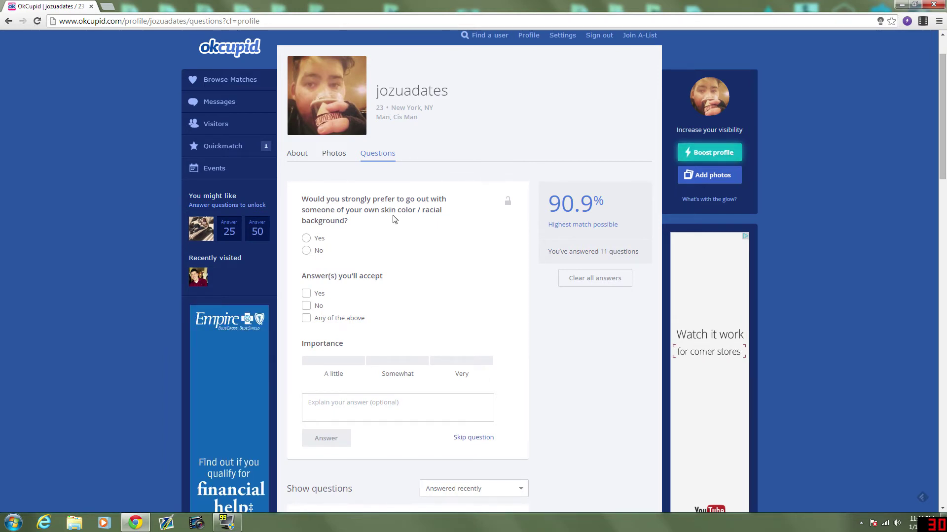
pyautogui.click(321, 252)
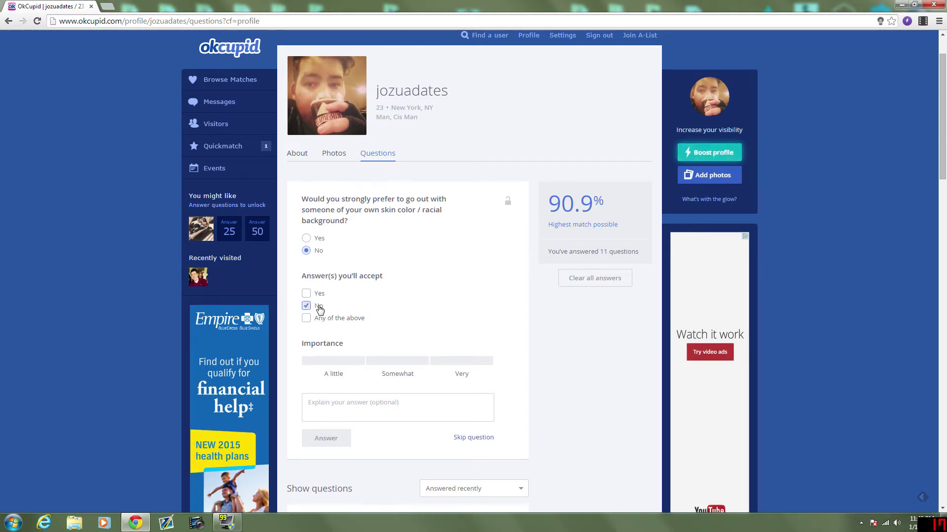
pyautogui.click(461, 364)
pyautogui.click(349, 437)
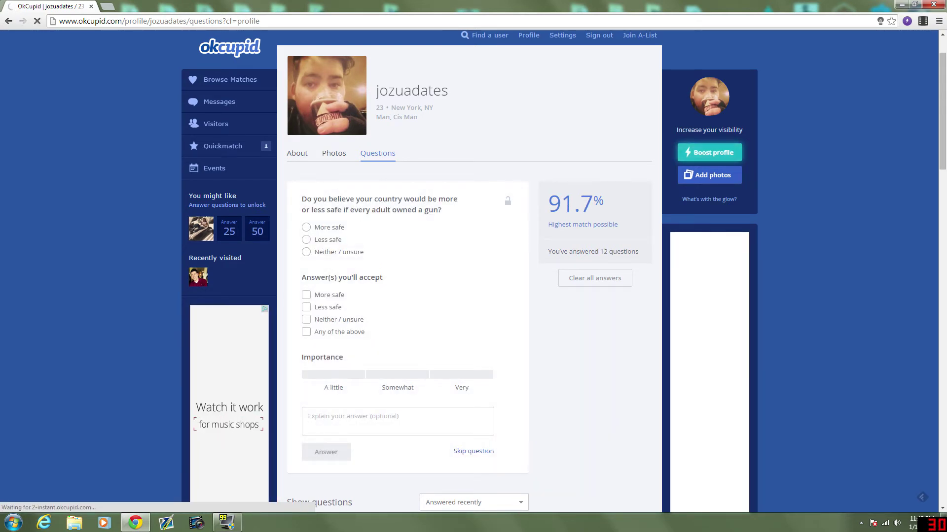
# Answer the gun-safety question as Less safe, rated somewhat important.
pyautogui.scroll(-7, 374, 296)
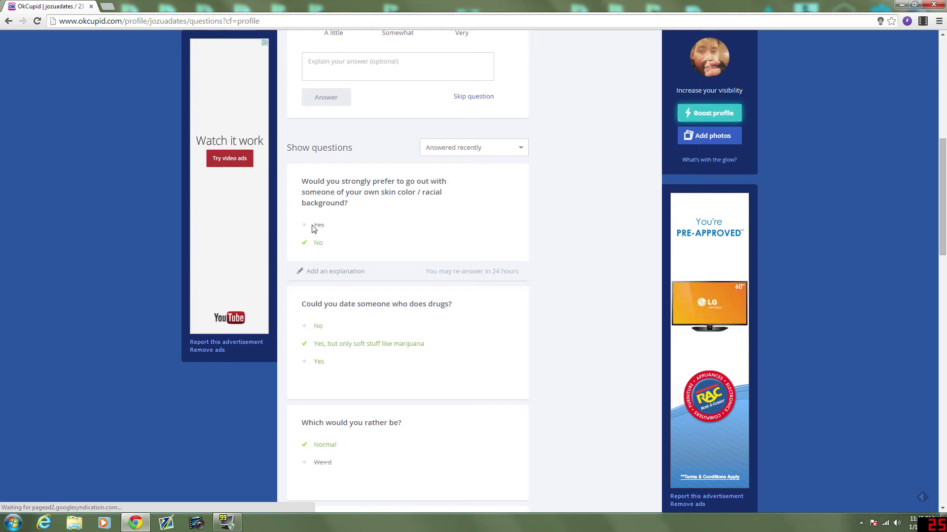
pyautogui.scroll(8, 464, 183)
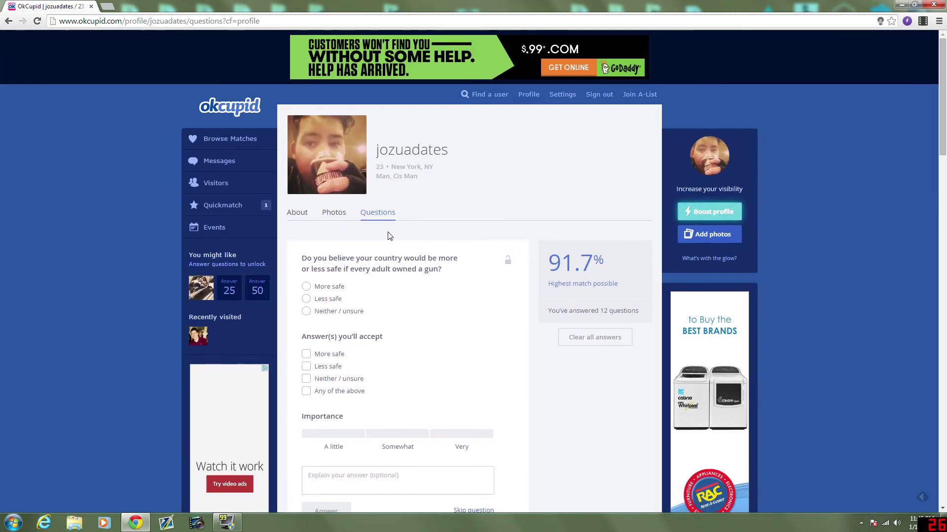
pyautogui.scroll(-3, 464, 180)
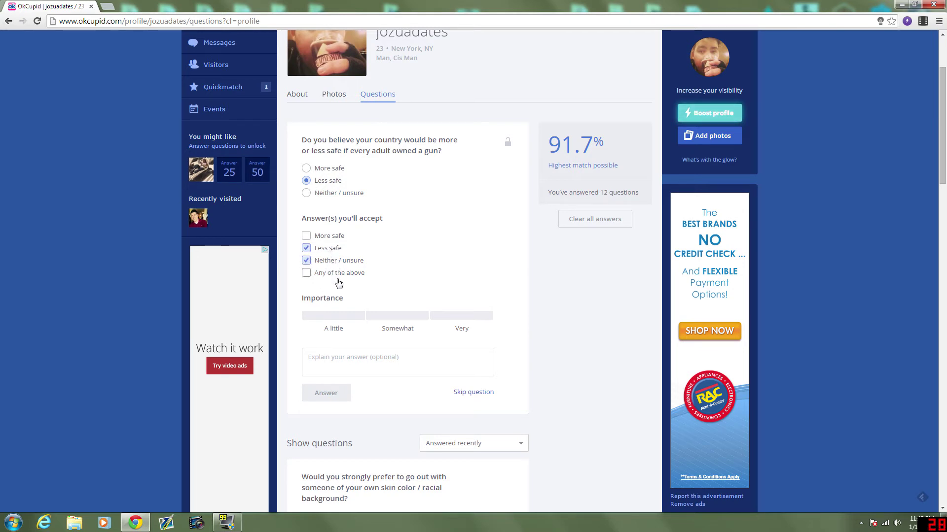
pyautogui.click(375, 320)
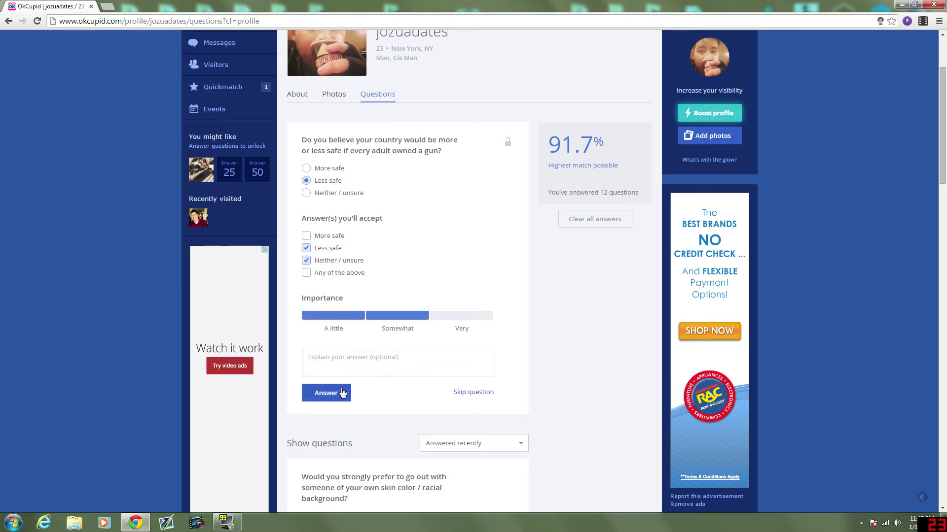
pyautogui.click(333, 392)
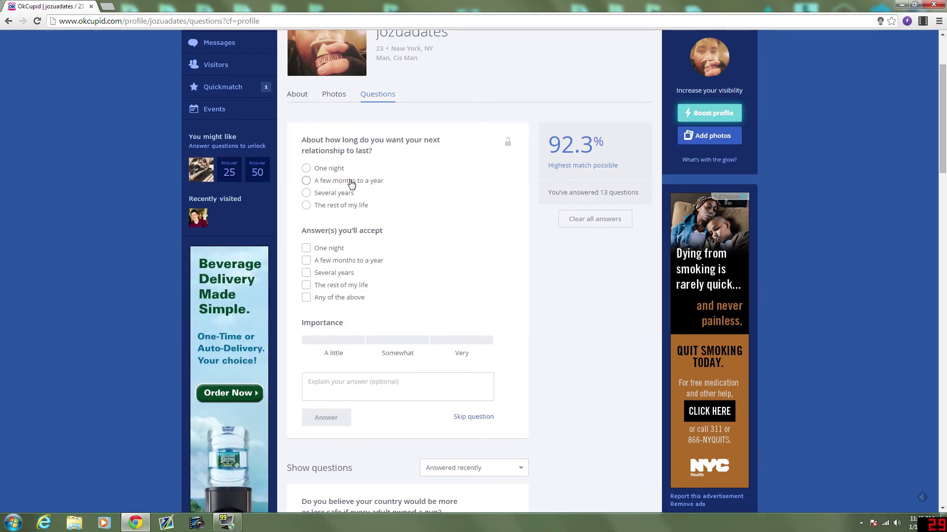
# Answer relationship length 'A few months to a year' (somewhat important) and accept any first-date-sex answer.
pyautogui.click(352, 184)
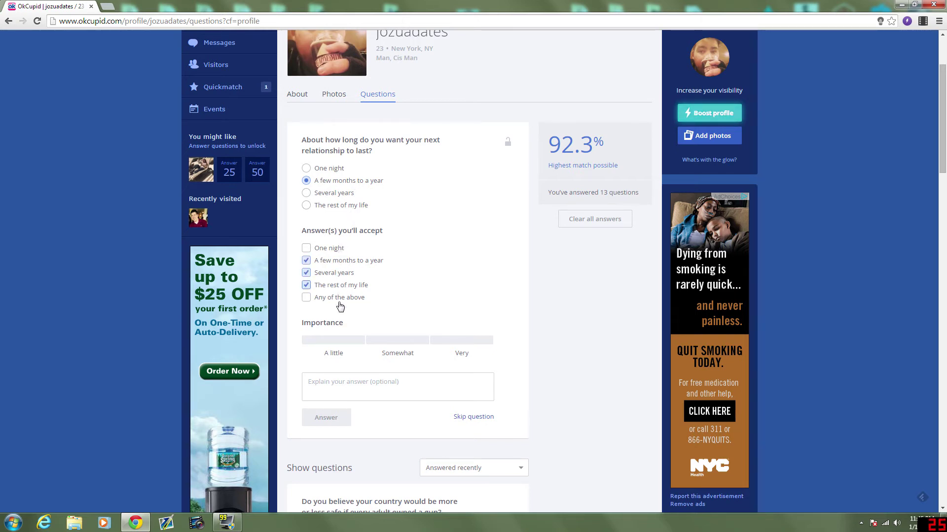
pyautogui.click(397, 340)
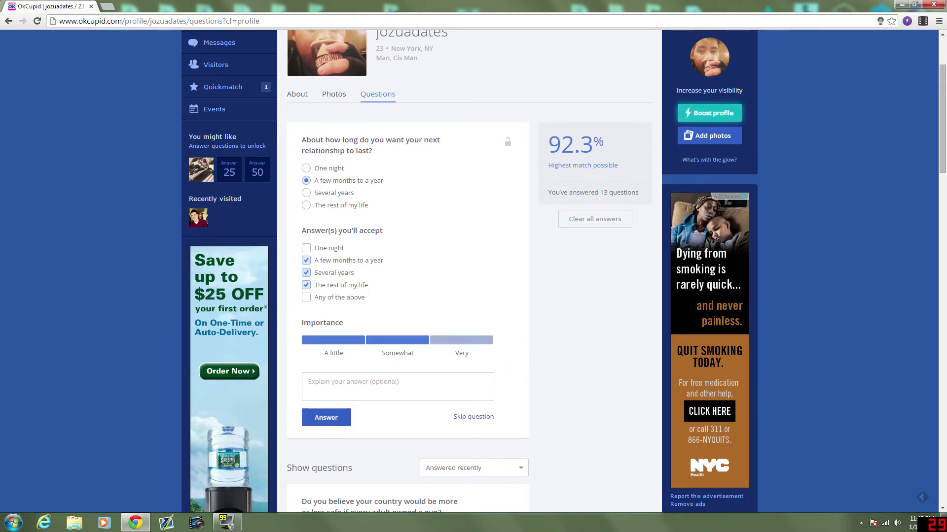
pyautogui.click(323, 417)
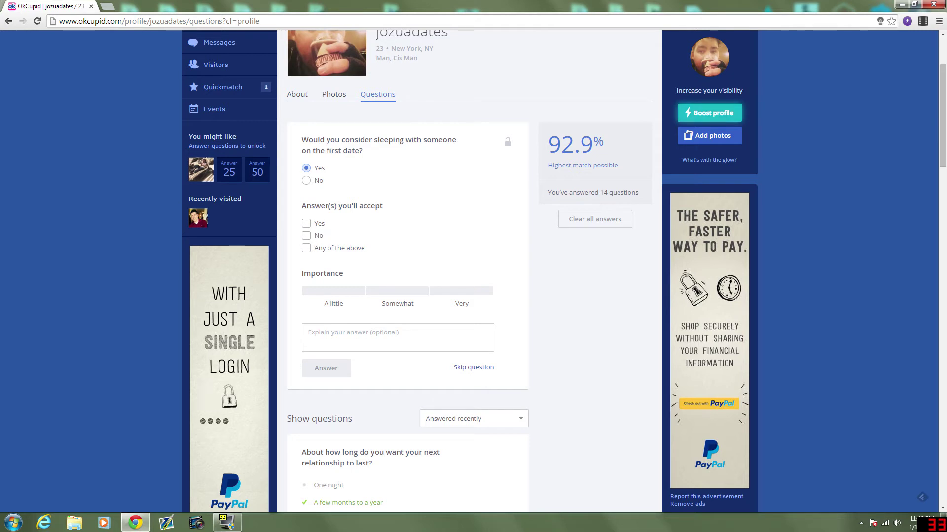
pyautogui.click(321, 250)
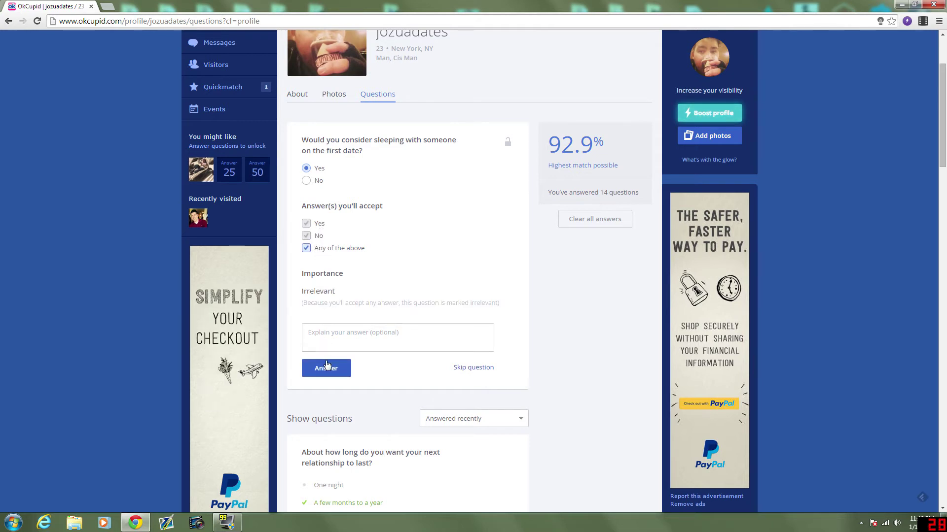
pyautogui.click(326, 368)
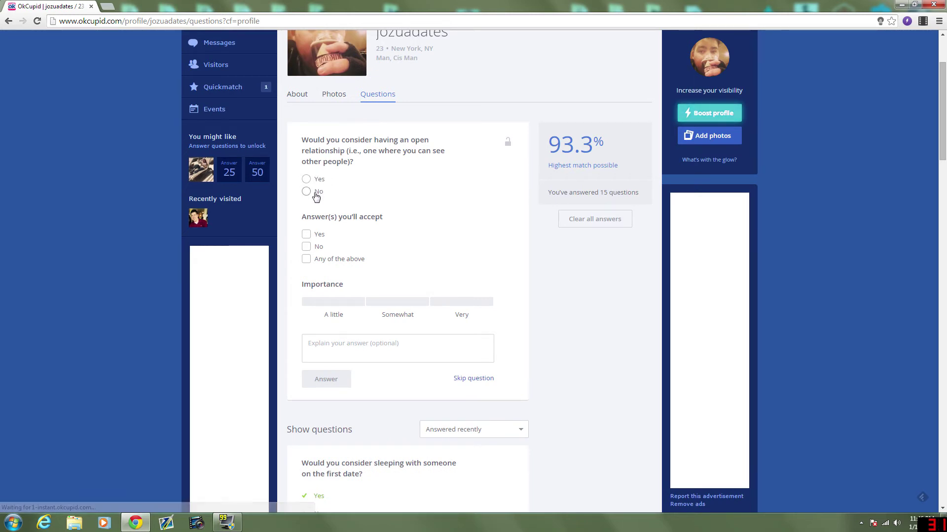
# Answer No on open relationships, accepting any answer, then submit life happiness as somewhat important.
pyautogui.click(316, 192)
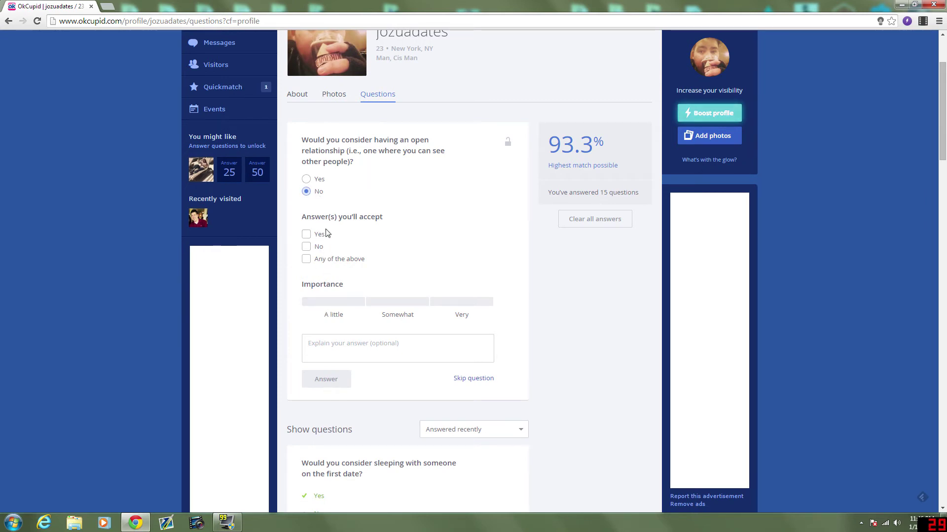
pyautogui.click(333, 259)
pyautogui.click(332, 302)
pyautogui.click(329, 379)
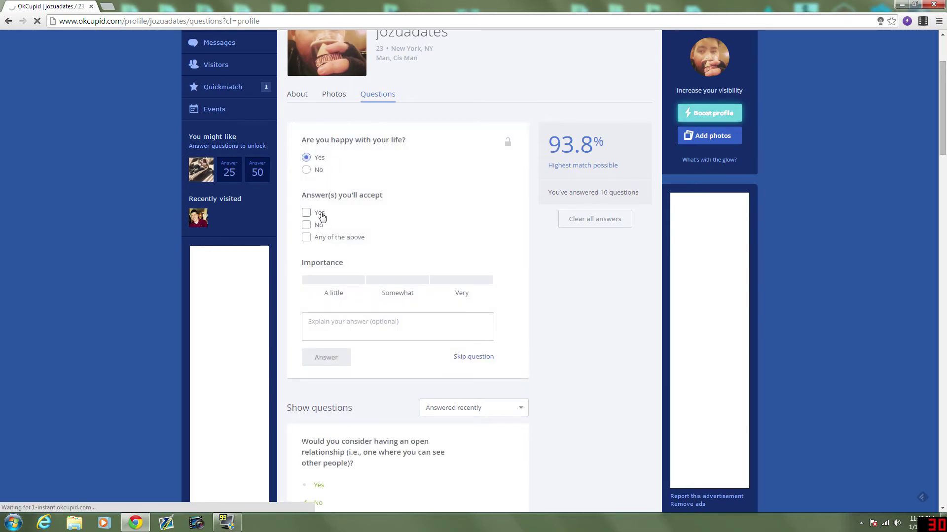
pyautogui.click(387, 290)
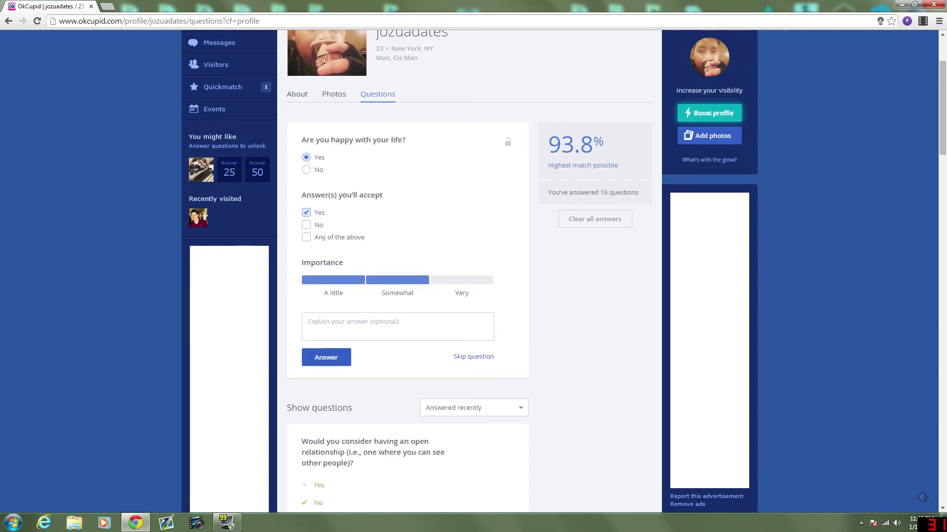
pyautogui.click(337, 361)
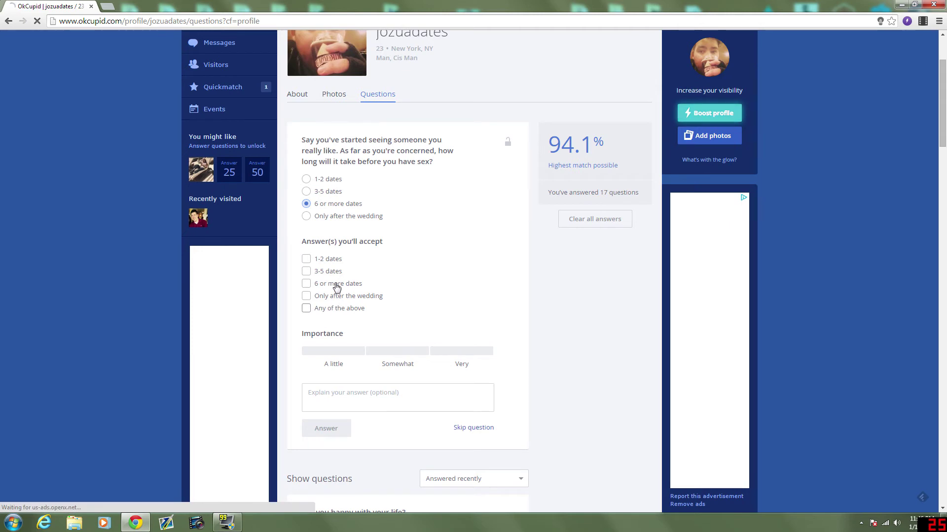
# Accept 6 or more dates on the dating-pace question, rated very important.
pyautogui.click(335, 285)
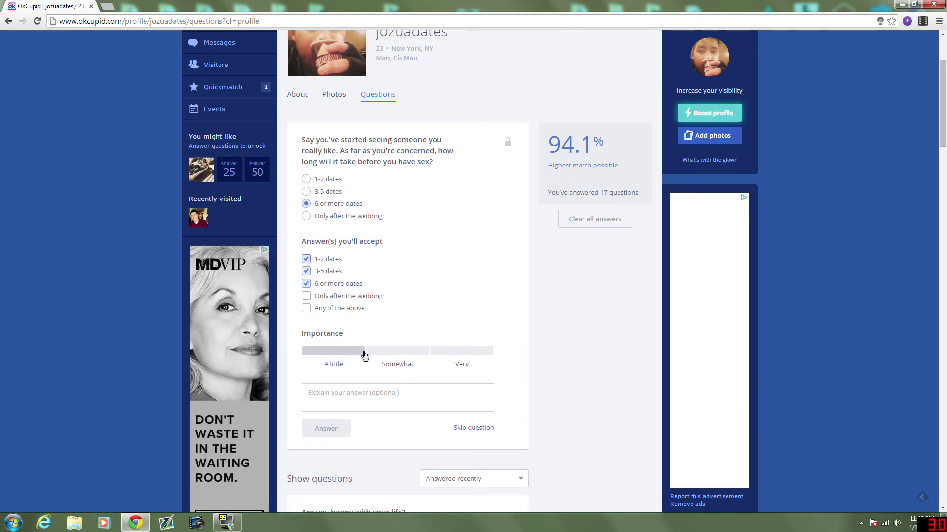
pyautogui.click(452, 351)
pyautogui.click(346, 428)
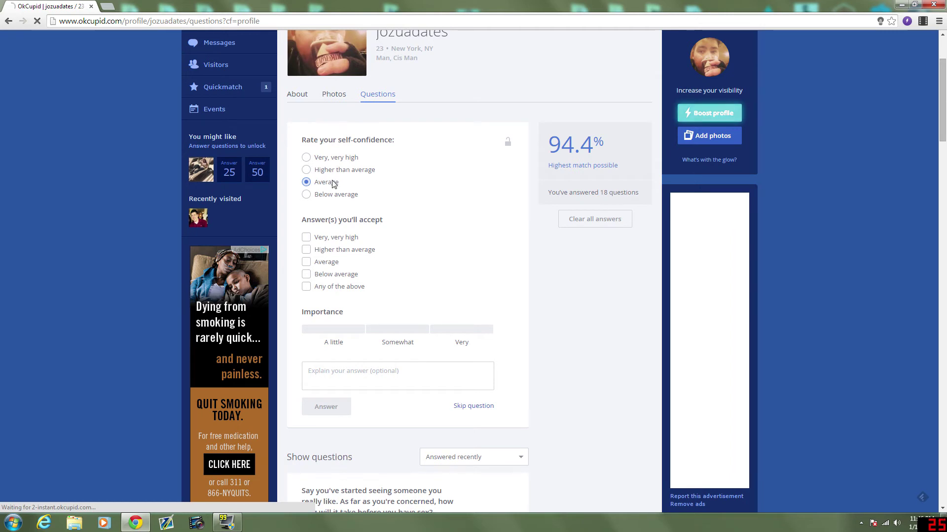
# Rate own self-confidence Higher than average, accepting Very high or Higher than average, very important.
pyautogui.click(334, 171)
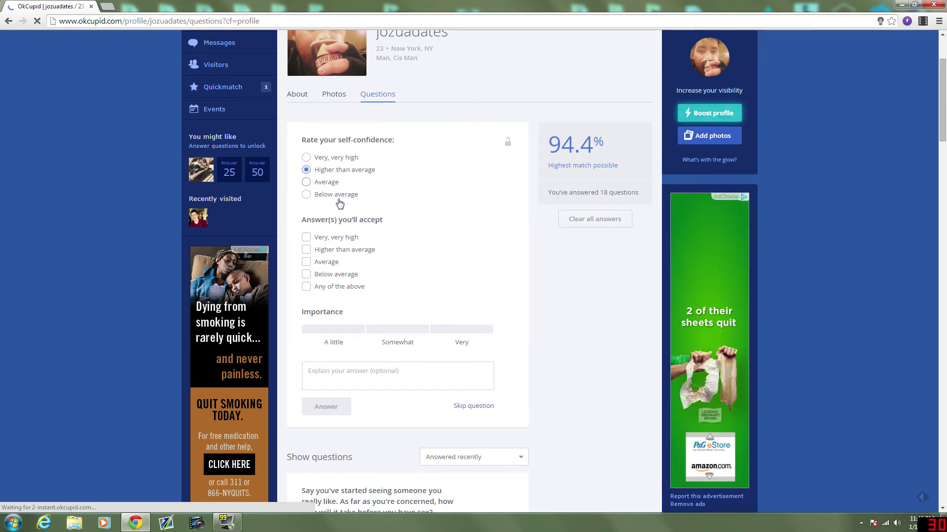
pyautogui.click(337, 239)
pyautogui.click(337, 250)
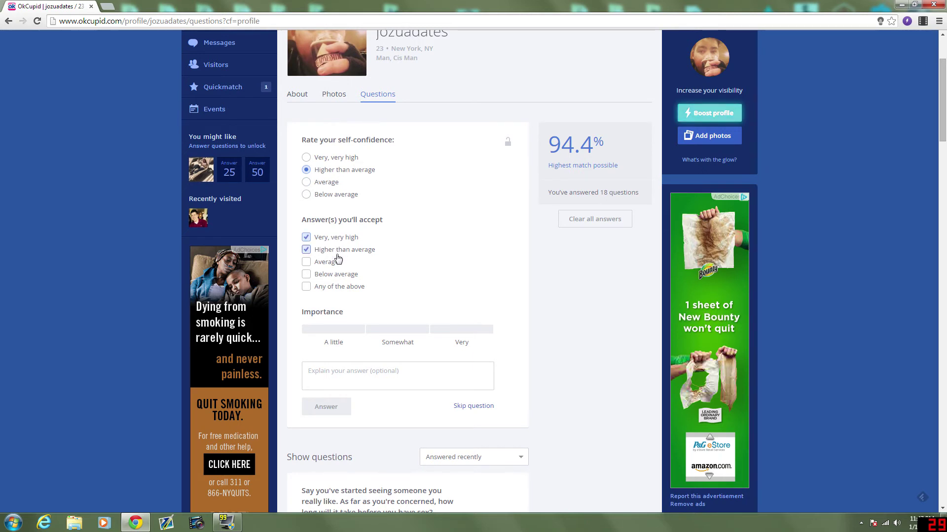
pyautogui.click(466, 336)
pyautogui.click(334, 407)
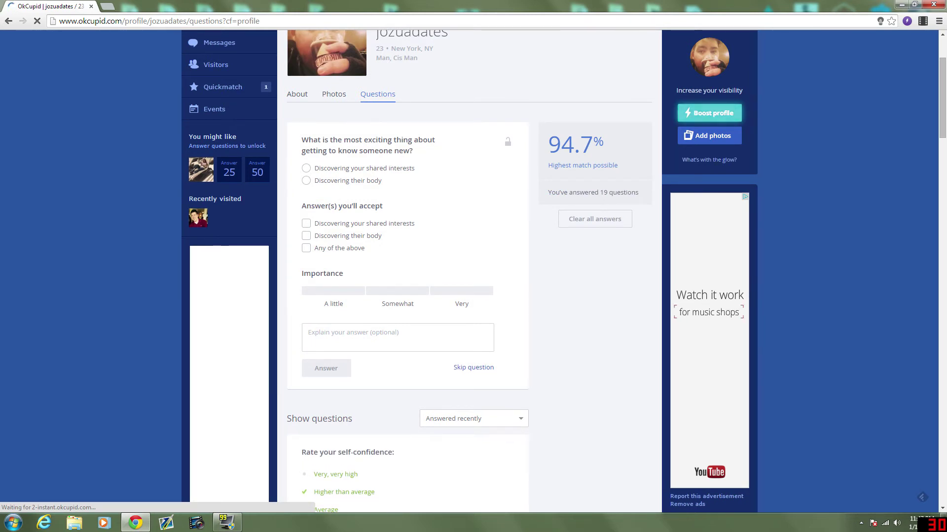
# Answer 'Discovering your shared interests', accepting only that answer, rated very important.
pyautogui.click(364, 170)
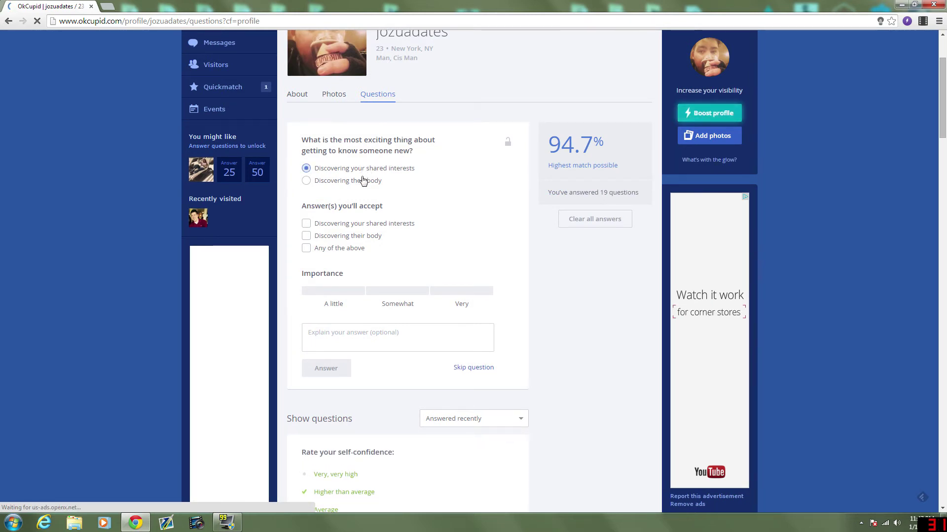
pyautogui.click(352, 226)
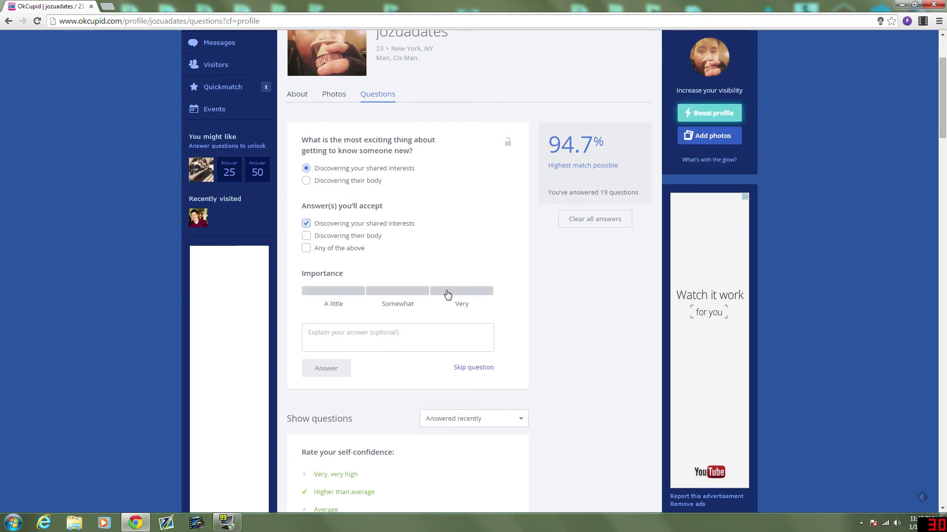
pyautogui.click(447, 294)
pyautogui.click(344, 367)
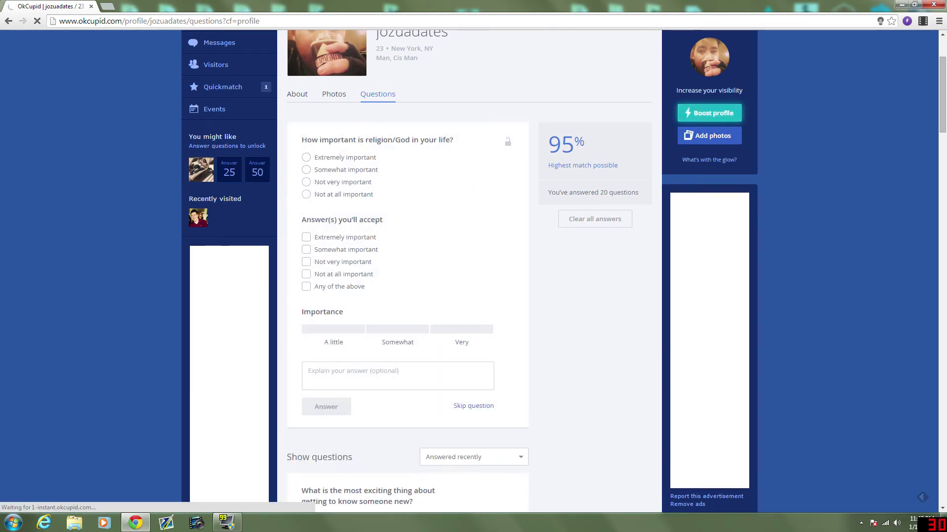
# Rate religion Not at all important and pick Passion, accepting any answer on both.
pyautogui.click(353, 197)
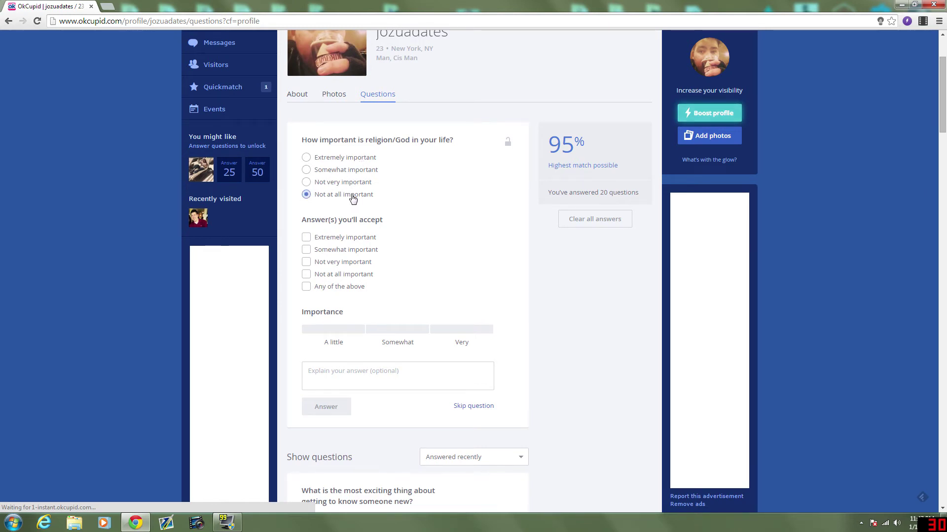
pyautogui.click(339, 288)
pyautogui.click(326, 408)
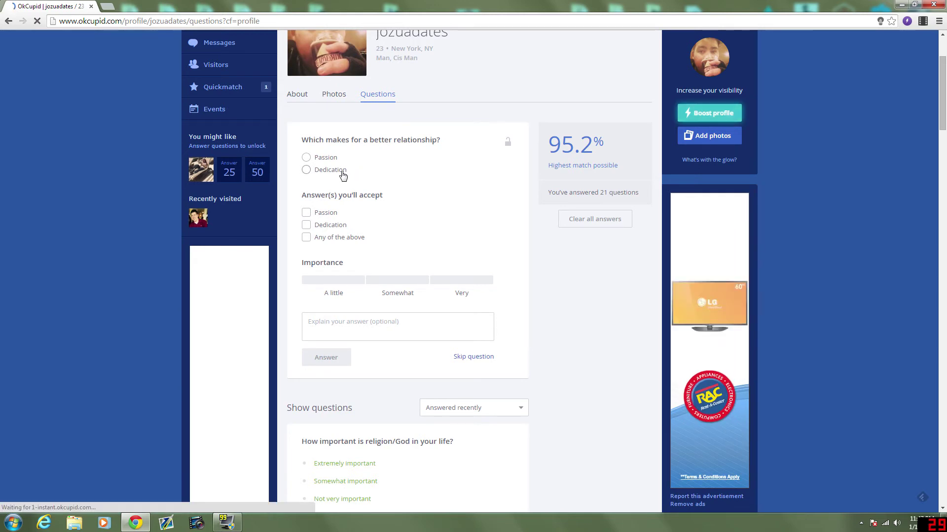
pyautogui.click(334, 159)
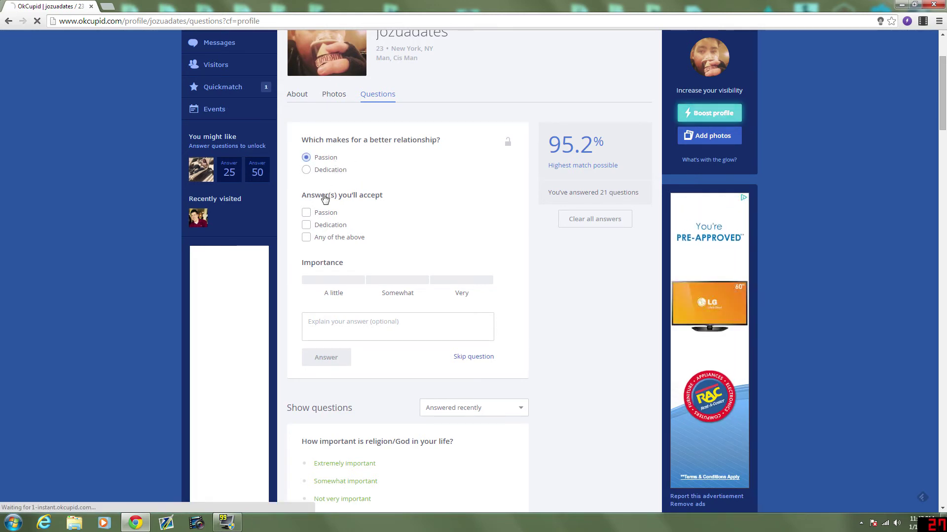
pyautogui.click(340, 240)
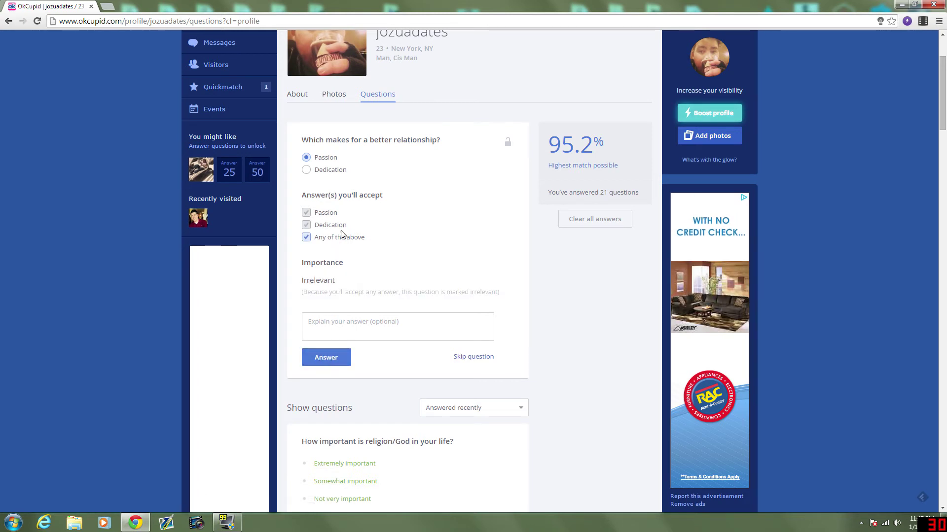
pyautogui.click(326, 358)
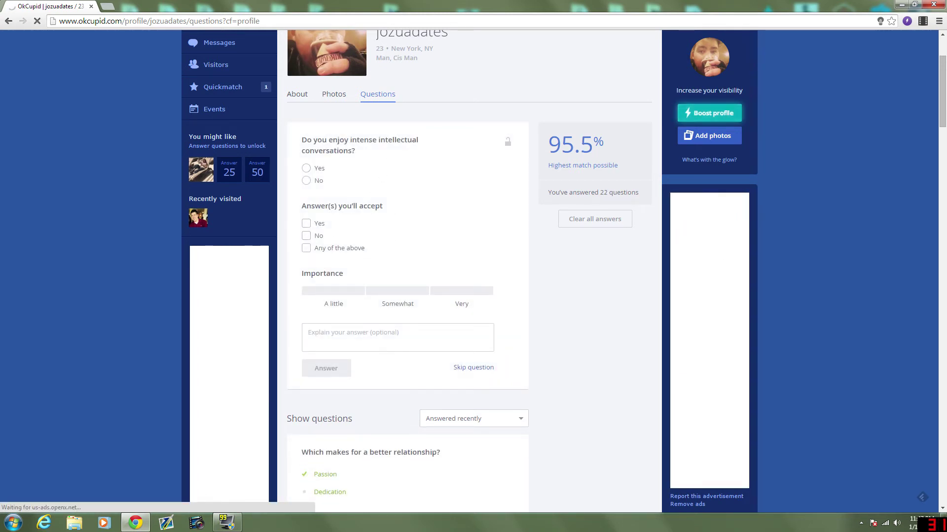
# Answer Yes to enjoying intellectual conversations, accepting only Yes, somewhat important.
pyautogui.click(317, 170)
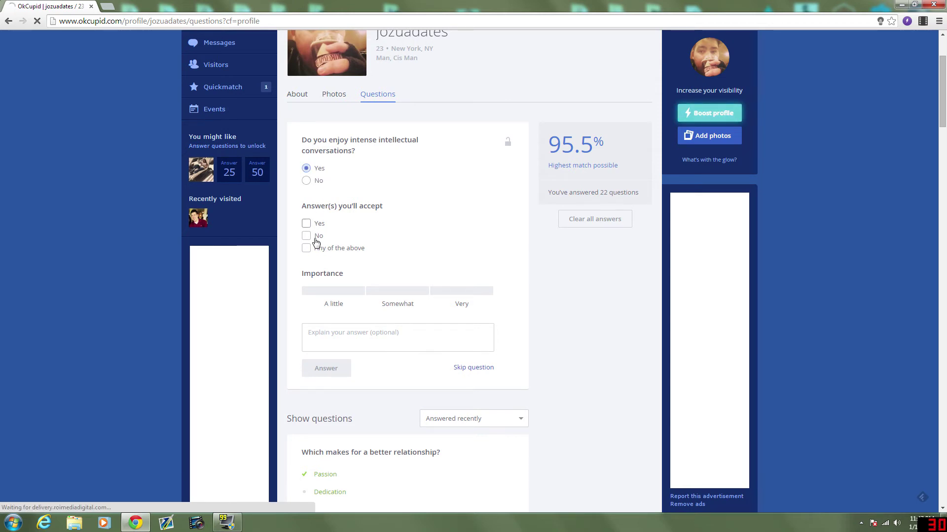
pyautogui.click(306, 225)
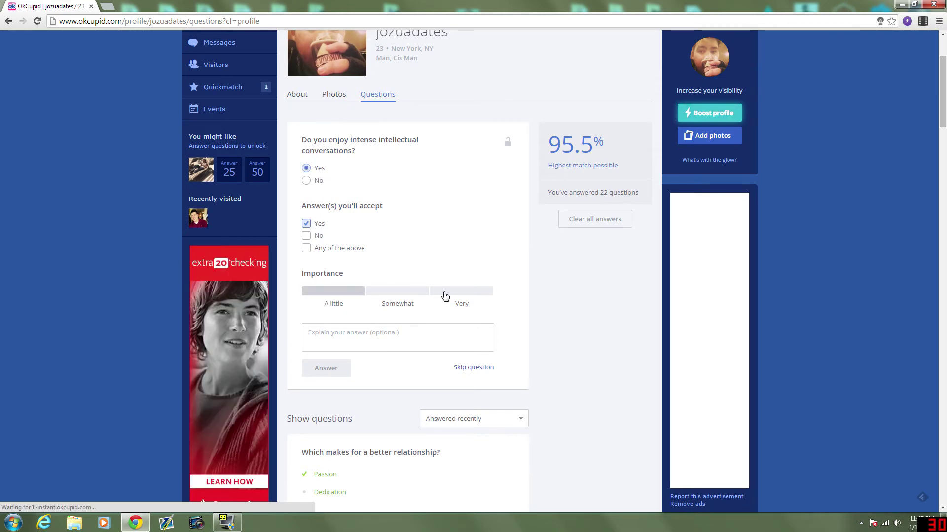
pyautogui.click(409, 298)
pyautogui.click(326, 368)
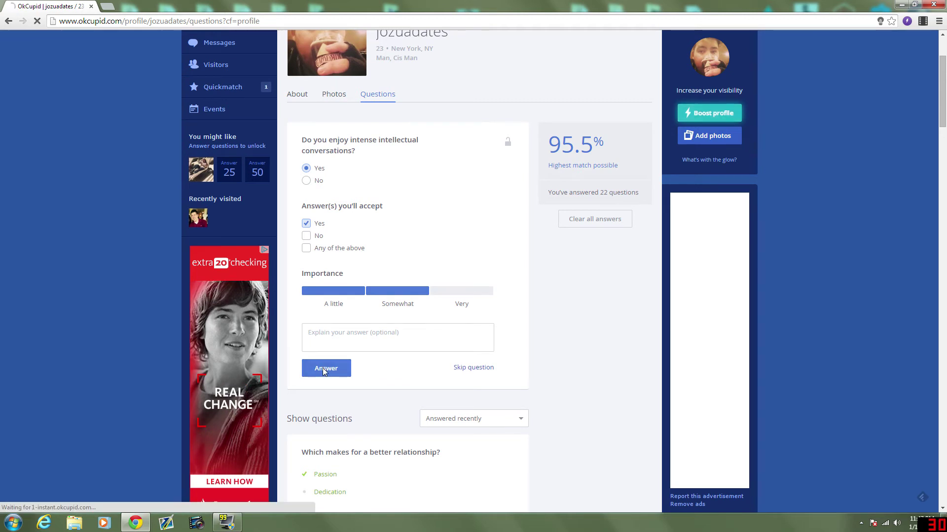
# Answer Yes to discussing politics and submit good-versus-interesting, accepting any answer on both.
pyautogui.click(310, 158)
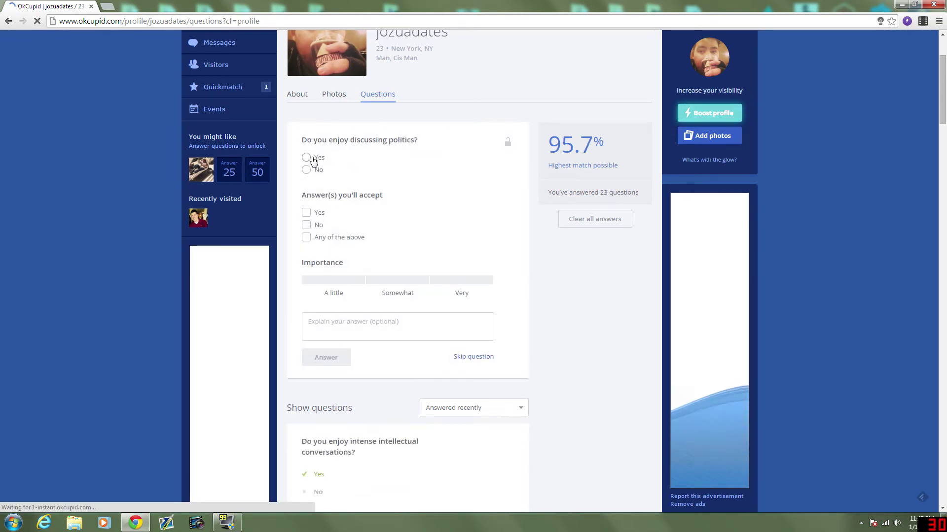
pyautogui.click(321, 238)
pyautogui.click(329, 356)
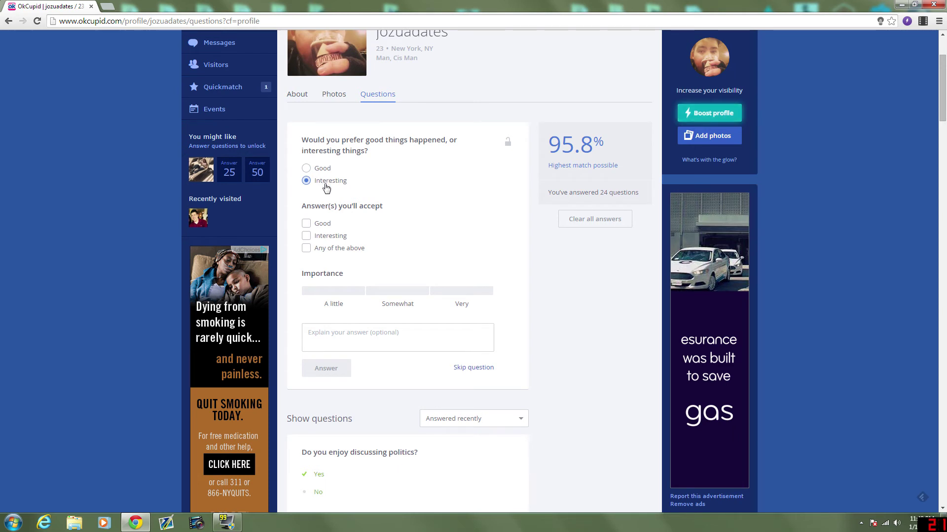
pyautogui.click(319, 248)
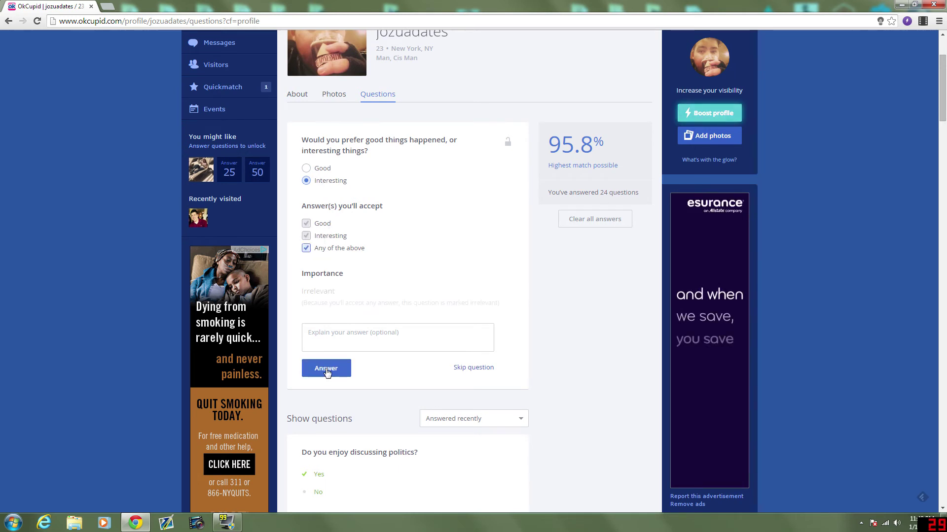
pyautogui.click(325, 370)
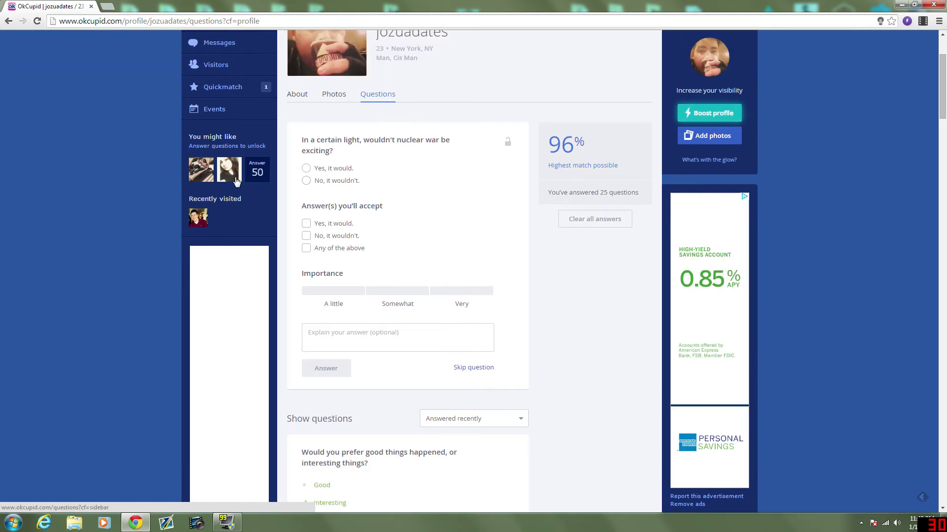
# Answer 'Yes, it would.', accept any answer, and add a joking note ending 'pretty damn funny.'.
pyautogui.click(260, 172)
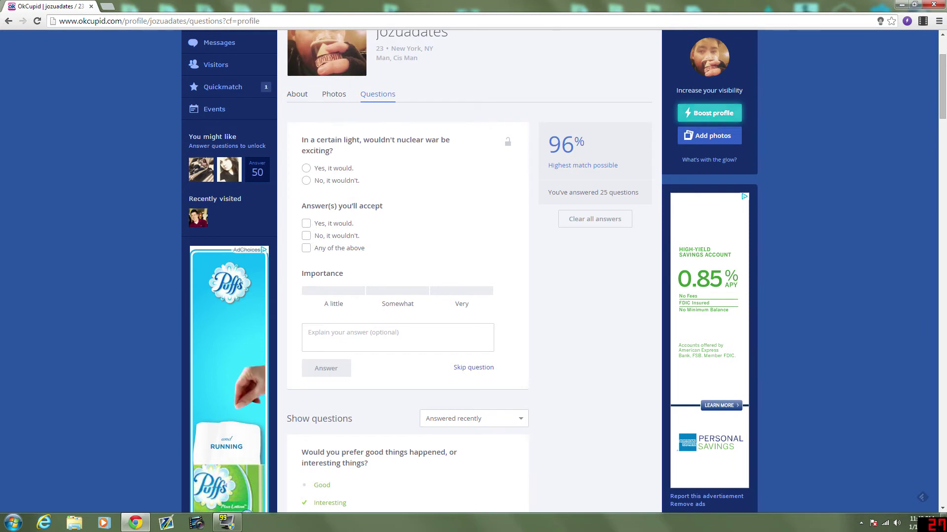
pyautogui.click(340, 169)
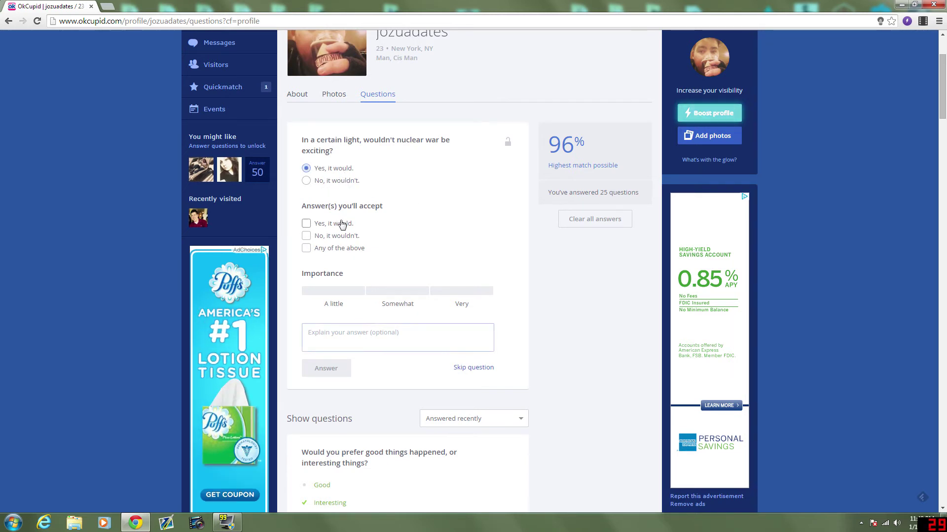
pyautogui.click(336, 248)
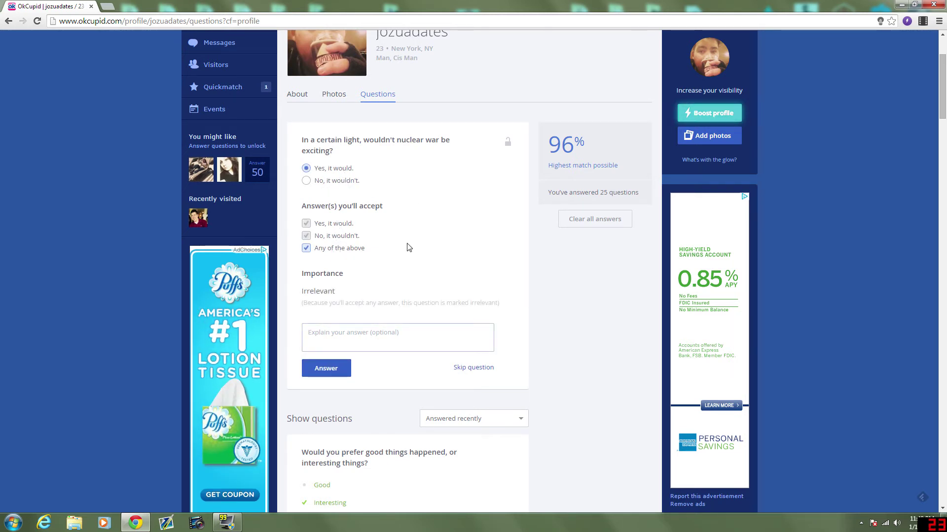
pyautogui.press('Tab')
pyautogui.write('If')
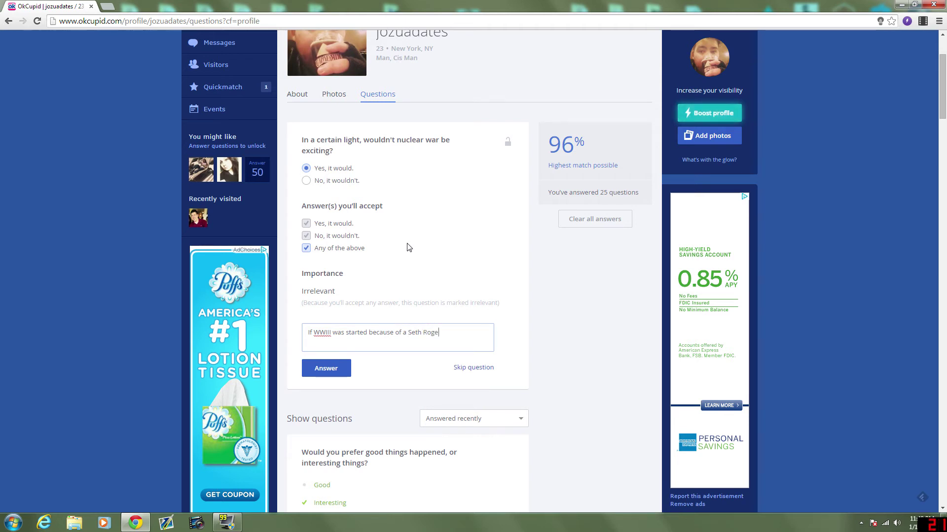
pyautogui.write('n /')
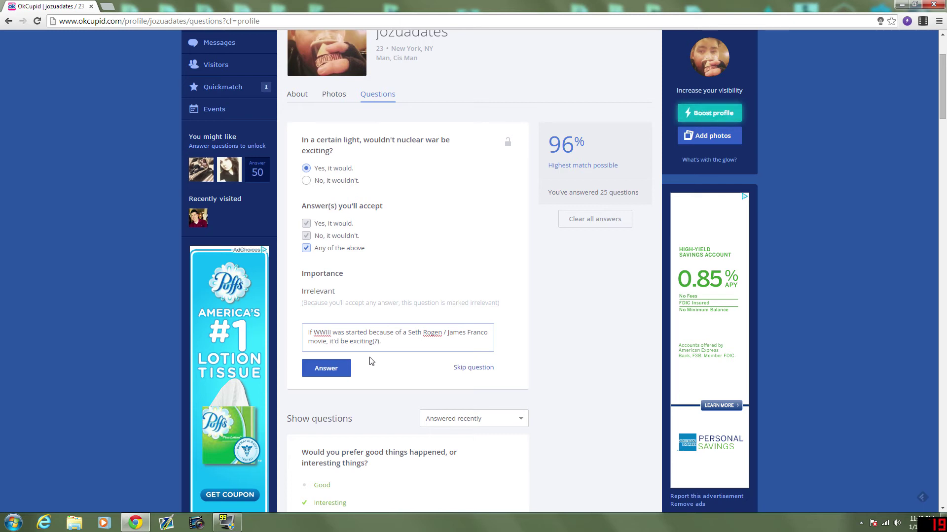
pyautogui.moveTo(381, 341); pyautogui.dragTo(340, 342)
pyautogui.write('pret')
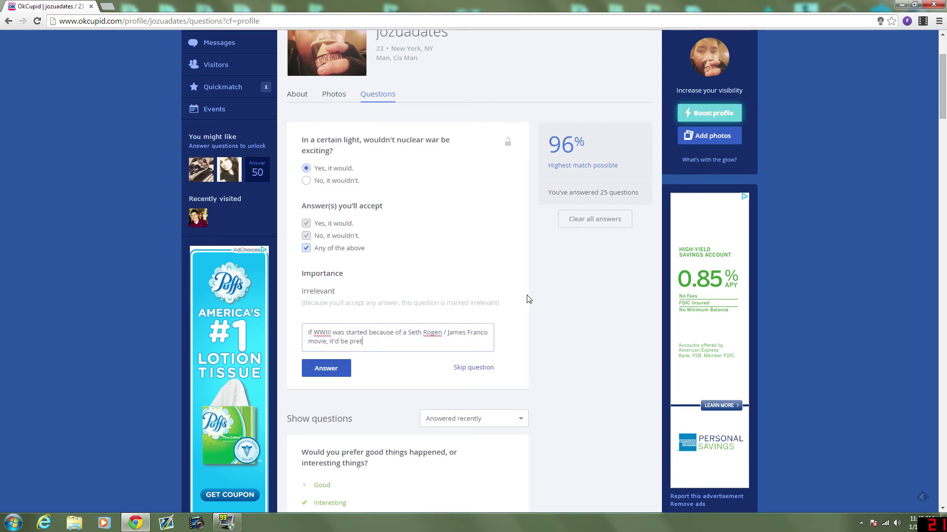
pyautogui.write('ty damn funny.')
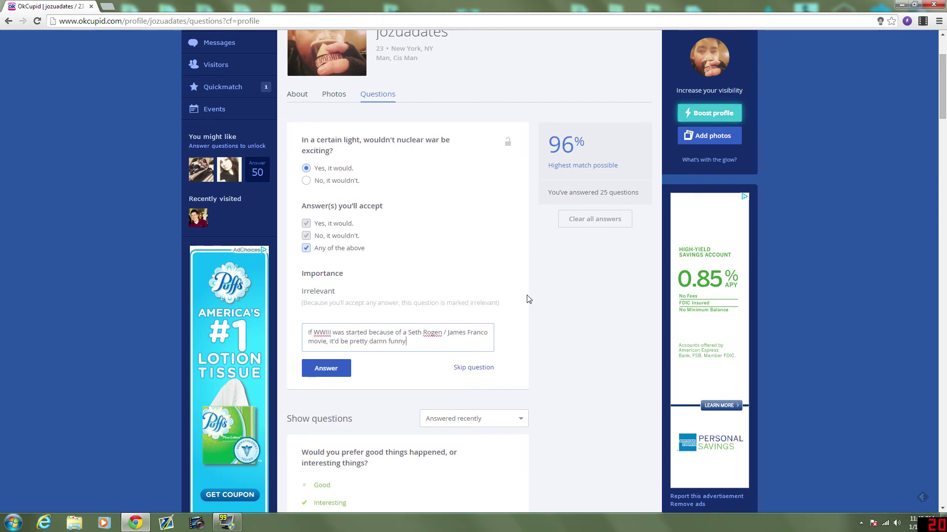
pyautogui.click(324, 374)
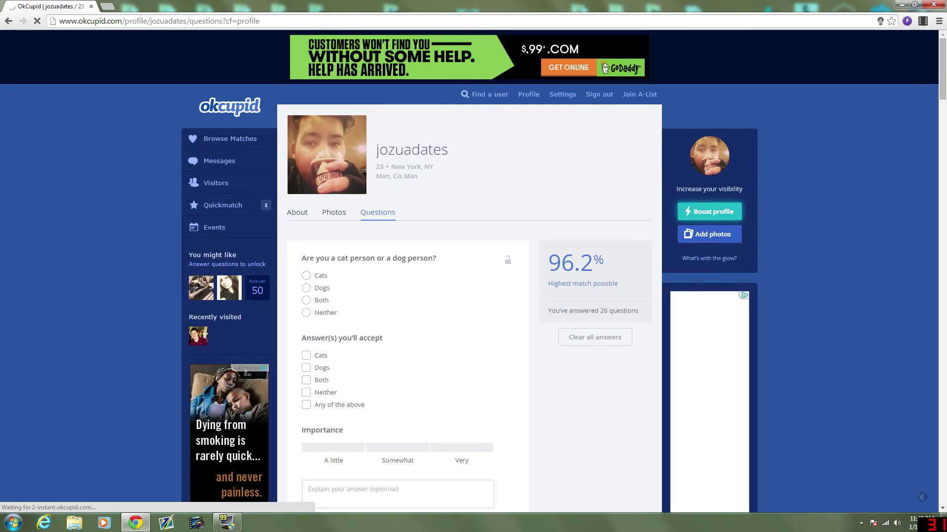
# Submit the cat-or-dog question accepting Both, Dogs and Cats, rated a little important.
pyautogui.scroll(-1, 343, 264)
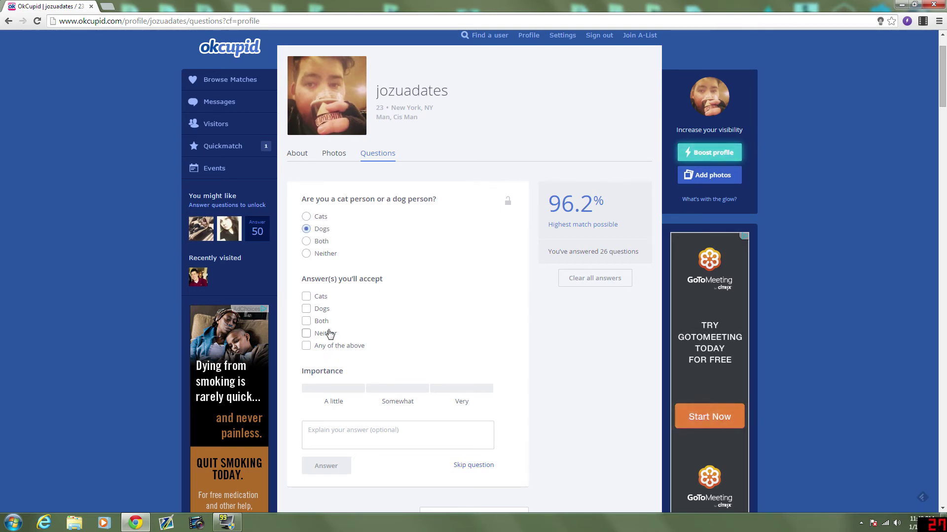
pyautogui.click(325, 322)
pyautogui.click(323, 308)
pyautogui.click(323, 297)
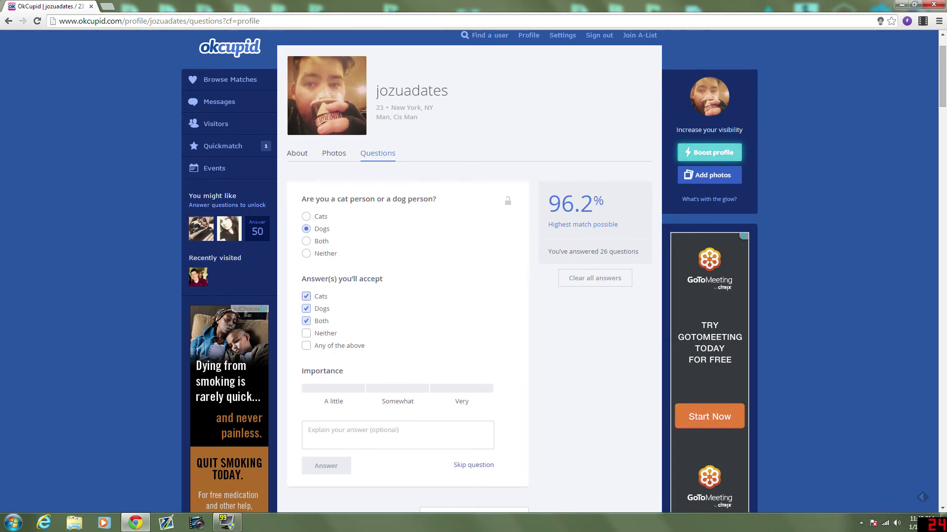
pyautogui.scroll(-1, 325, 310)
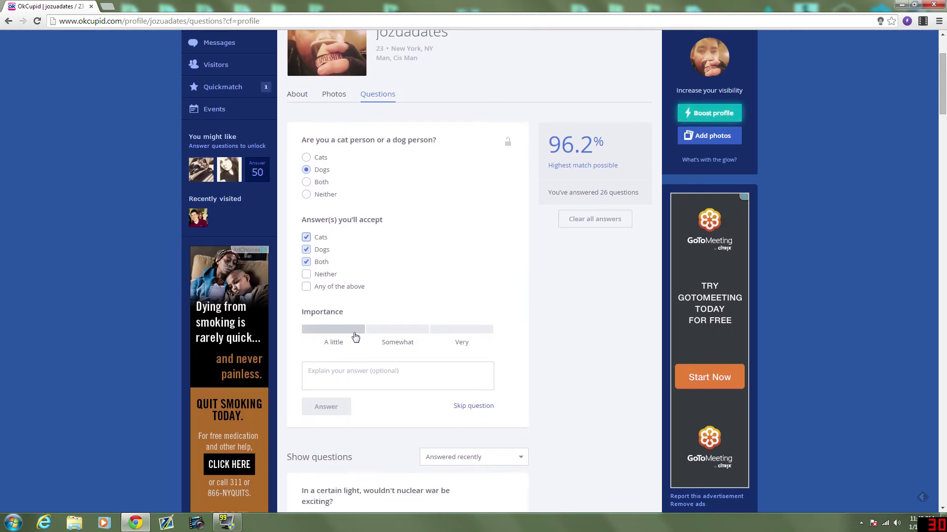
pyautogui.click(379, 338)
pyautogui.click(343, 332)
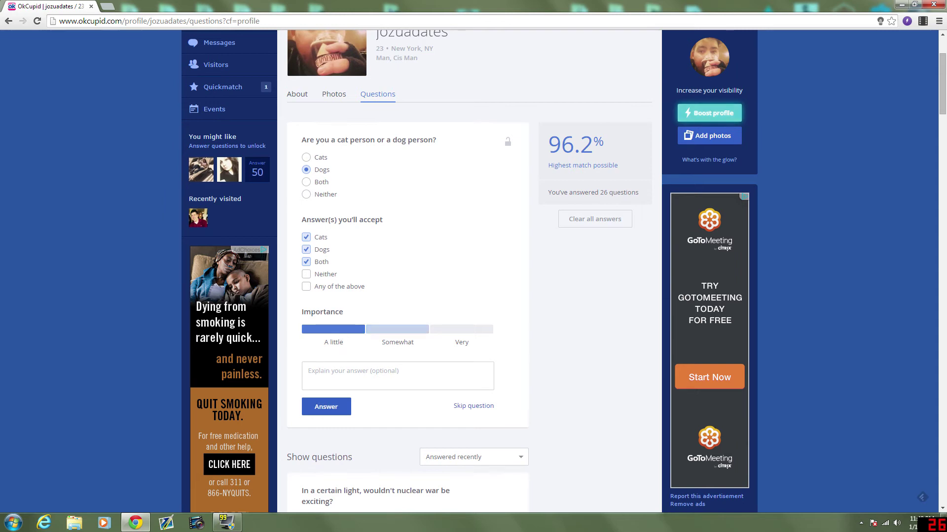
pyautogui.click(340, 410)
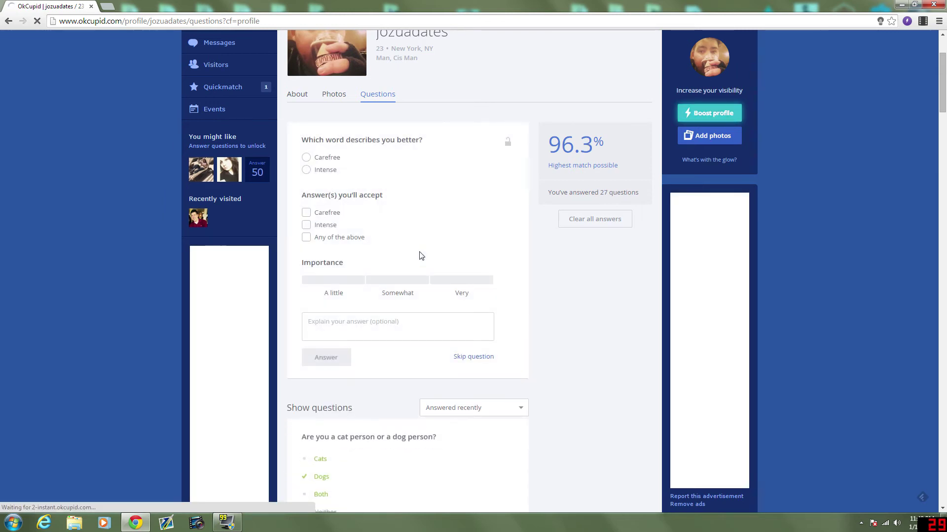
# Describe yourself as Carefree, accepting any answer.
pyautogui.click(337, 159)
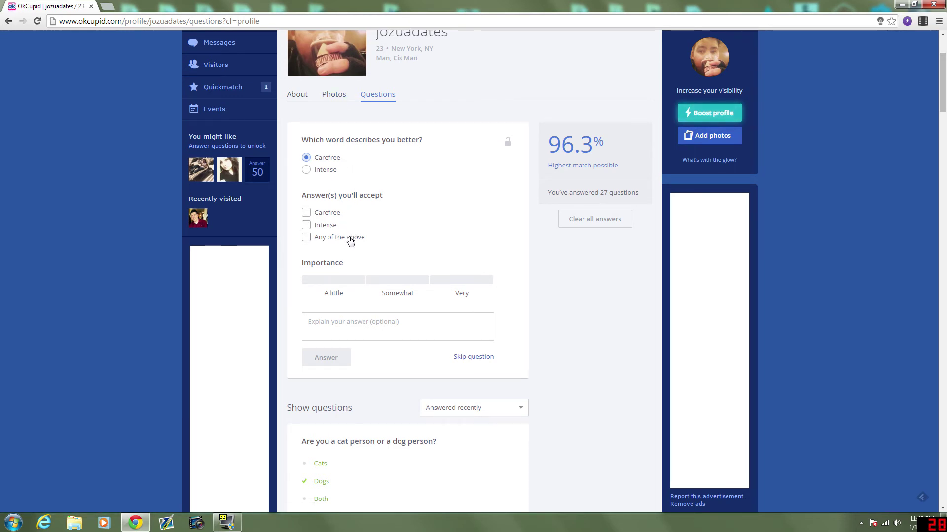
pyautogui.click(350, 239)
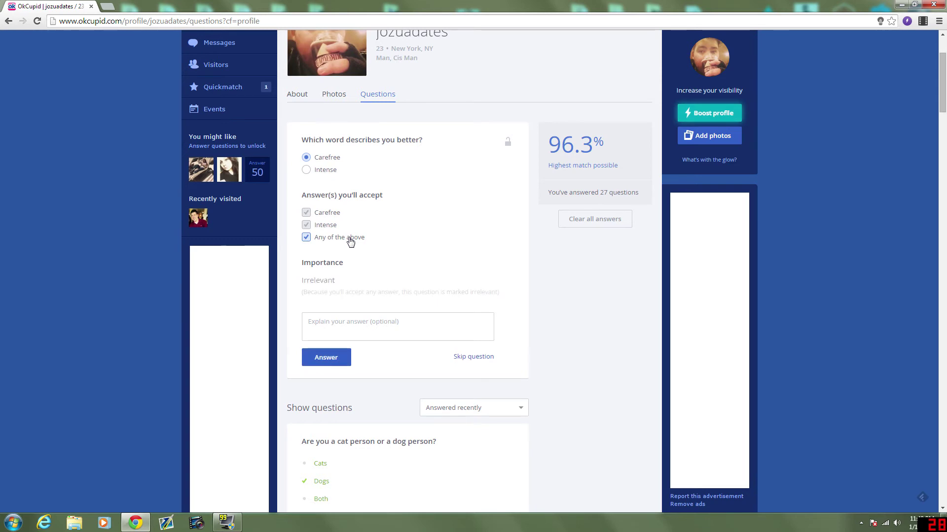
pyautogui.click(332, 357)
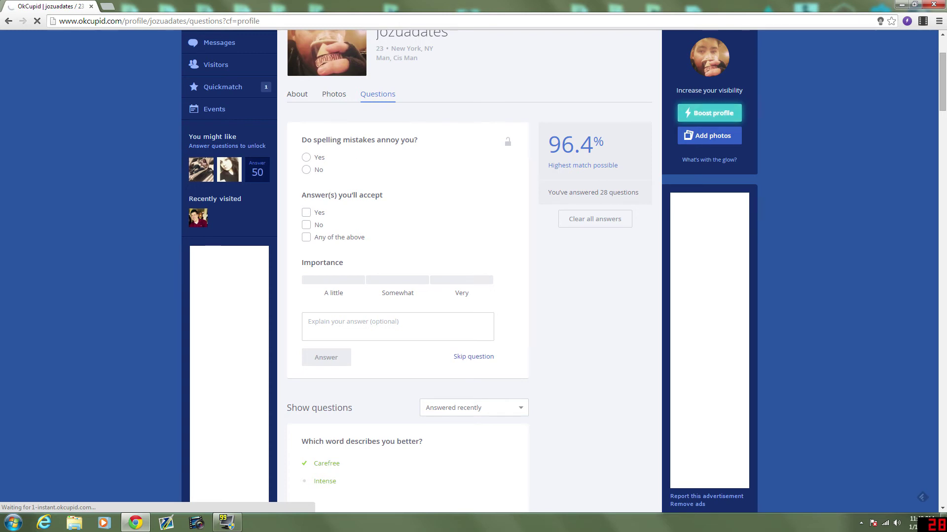
# Answer Yes to spelling mistakes being annoying, accepting any answer.
pyautogui.moveTo(317, 141); pyautogui.dragTo(331, 141)
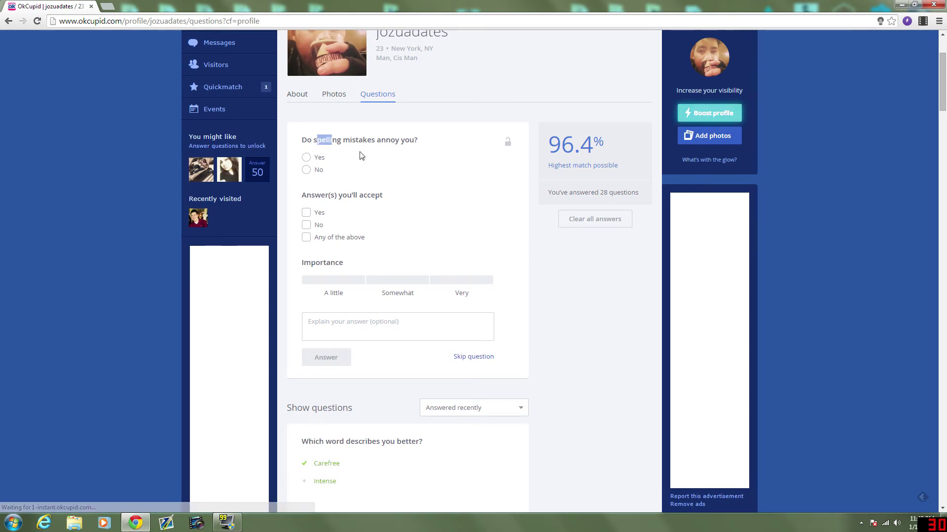
pyautogui.click(364, 149)
pyautogui.click(319, 158)
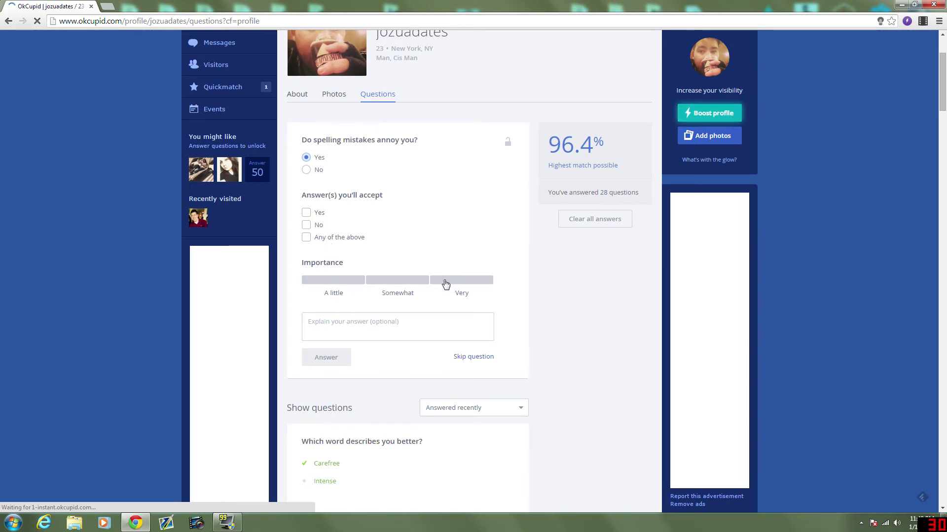
pyautogui.click(336, 280)
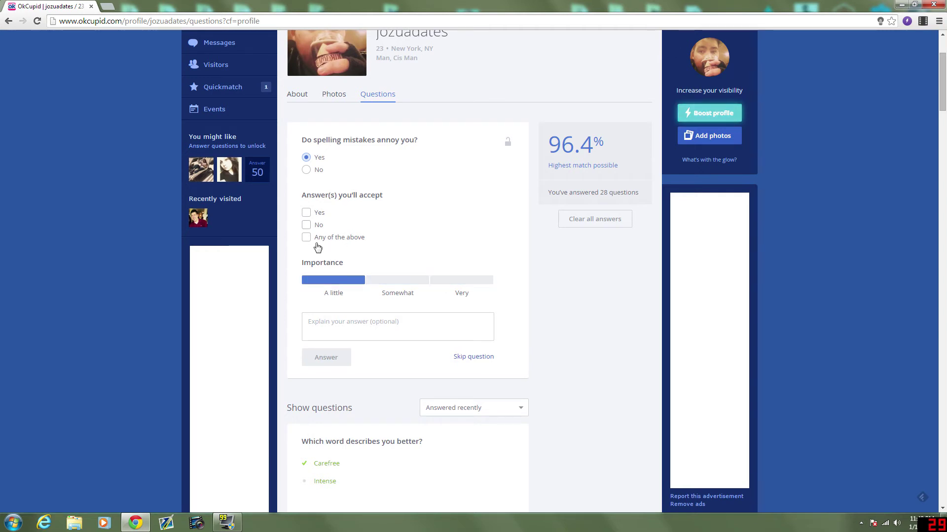
pyautogui.click(318, 239)
pyautogui.click(324, 358)
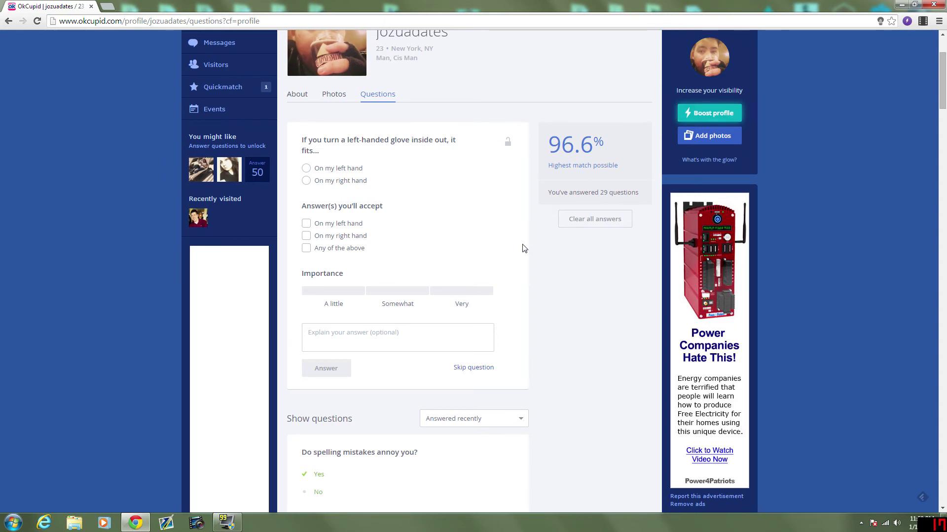
# Answer that the left-handed glove fits the right hand, accepting any answer.
pyautogui.click(321, 250)
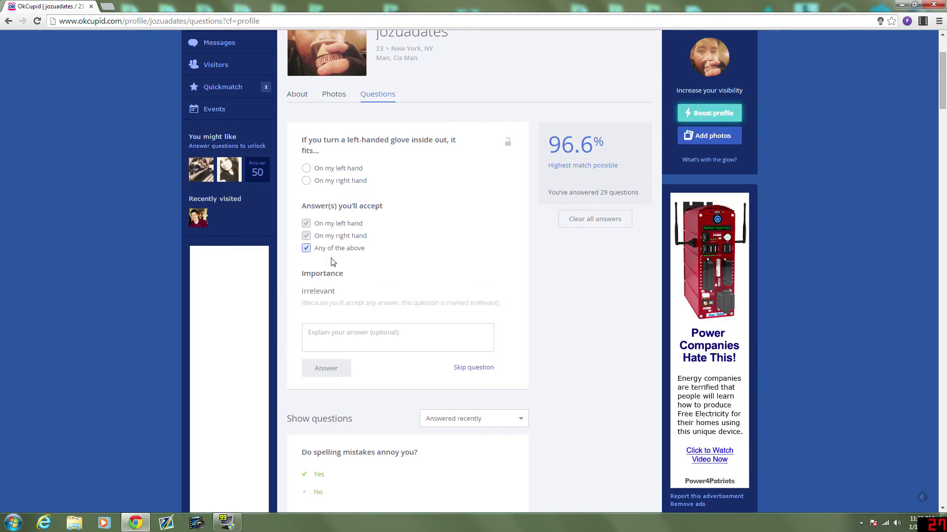
pyautogui.click(339, 186)
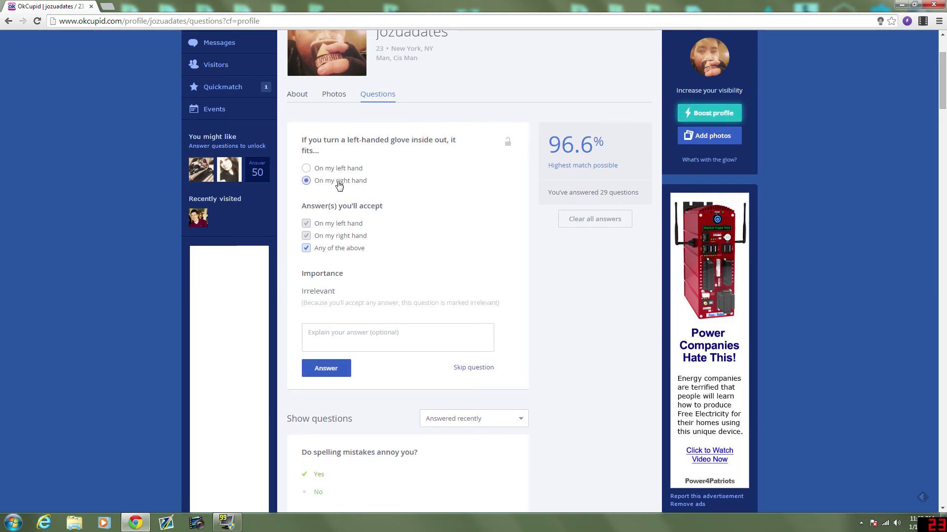
pyautogui.click(326, 368)
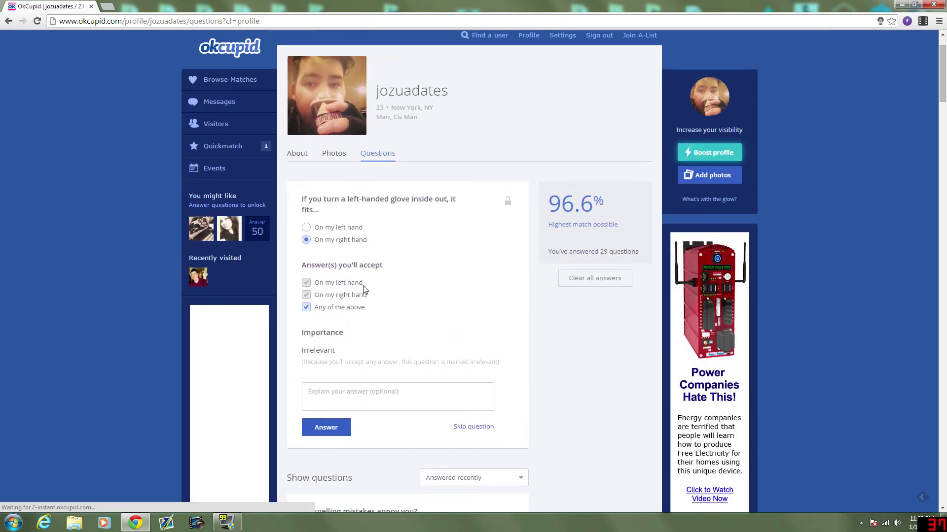
pyautogui.click(339, 369)
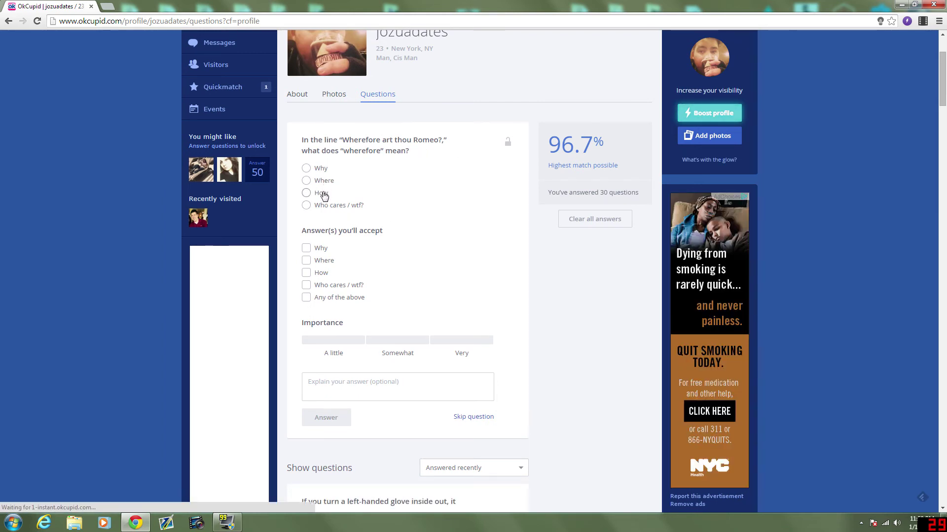
# Answer Why to 'wherefore', accepting How, Where and Why, rated very important.
pyautogui.click(322, 171)
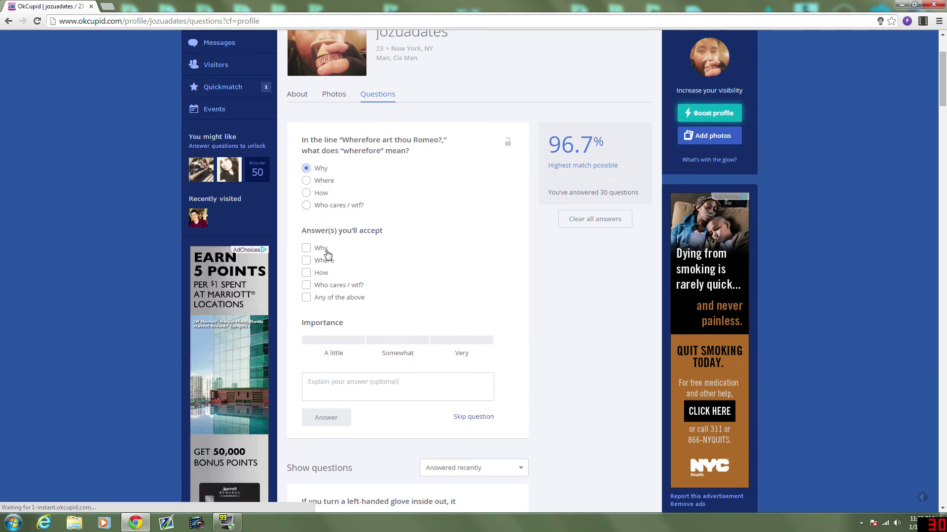
pyautogui.scroll(-2, 327, 209)
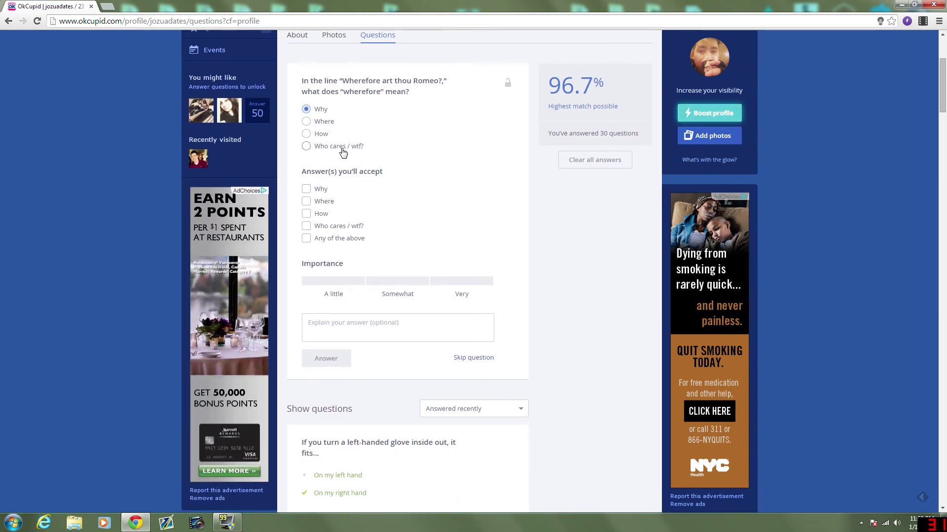
pyautogui.click(321, 215)
pyautogui.click(322, 205)
pyautogui.click(321, 191)
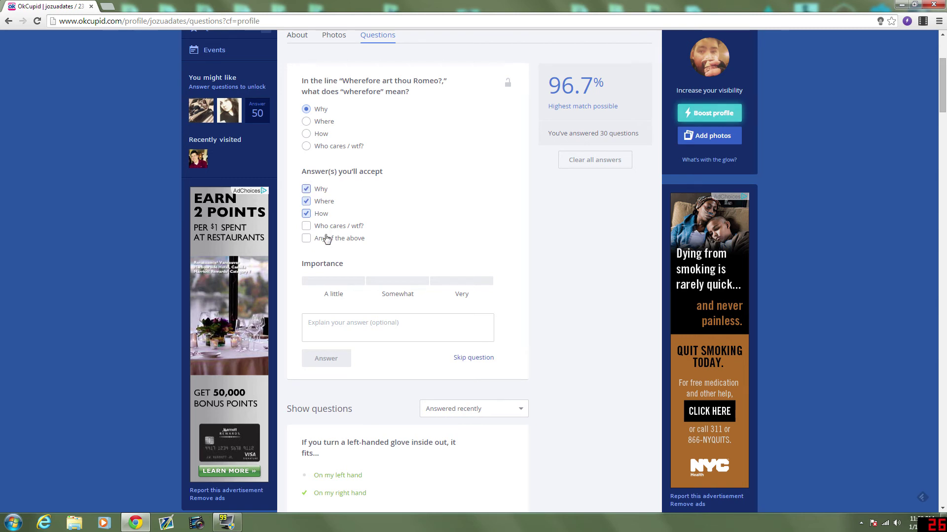
pyautogui.click(437, 281)
pyautogui.click(323, 368)
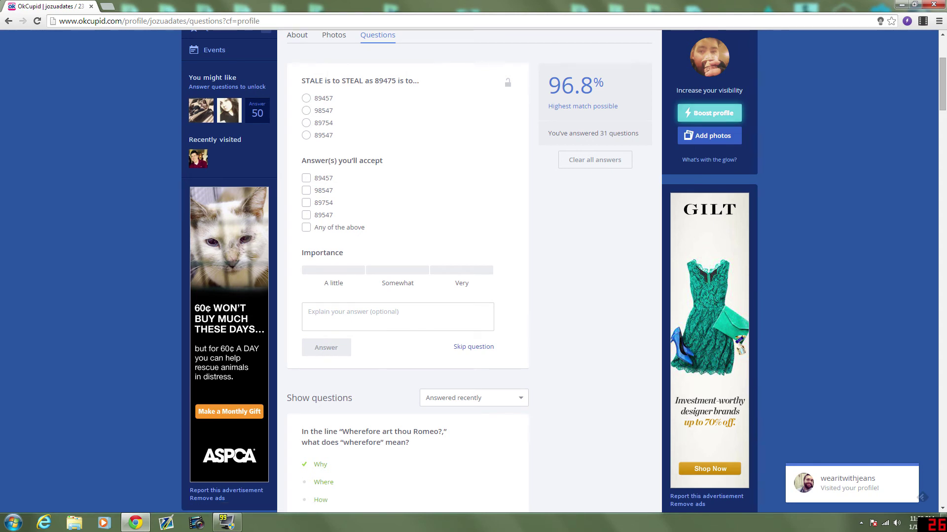
# Study the STALE-to-STEAL puzzle by highlighting its letters and the number 89475.
pyautogui.scroll(3, 409, 176)
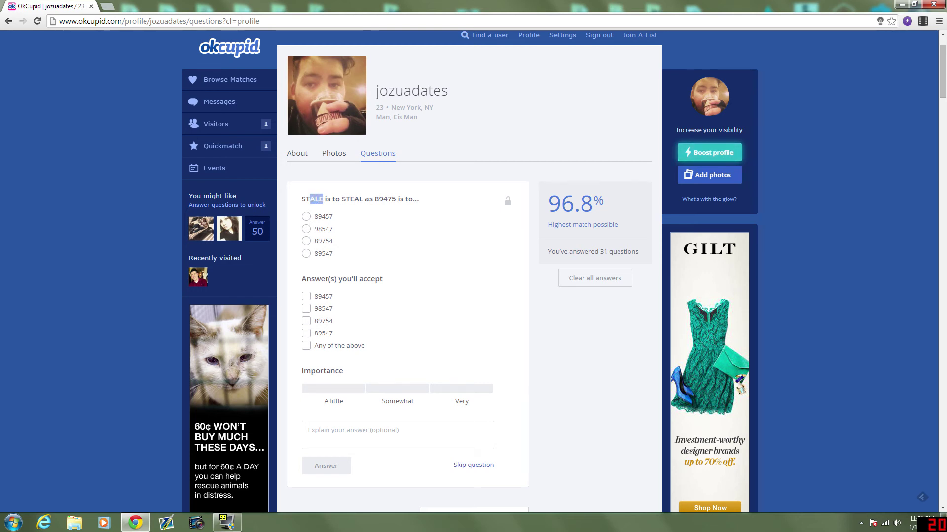
pyautogui.moveTo(342, 198); pyautogui.dragTo(354, 199)
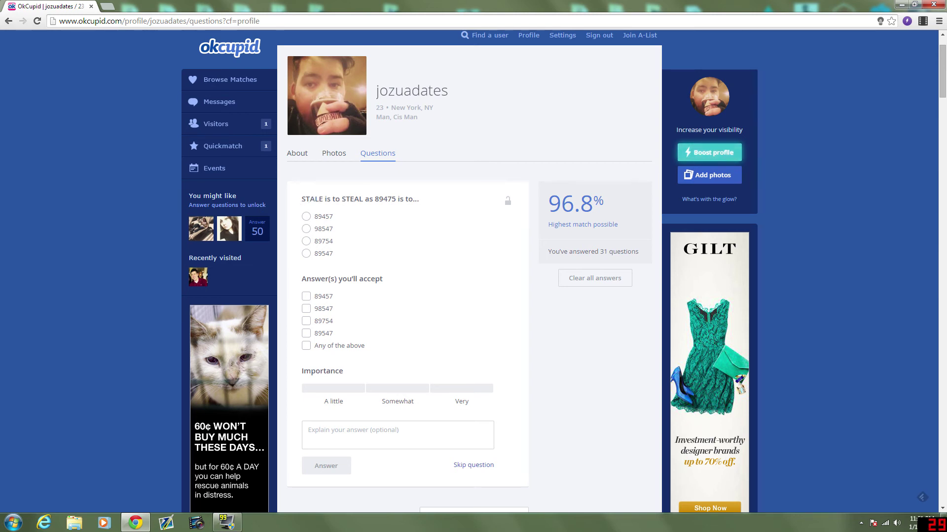
pyautogui.moveTo(375, 198); pyautogui.dragTo(396, 199)
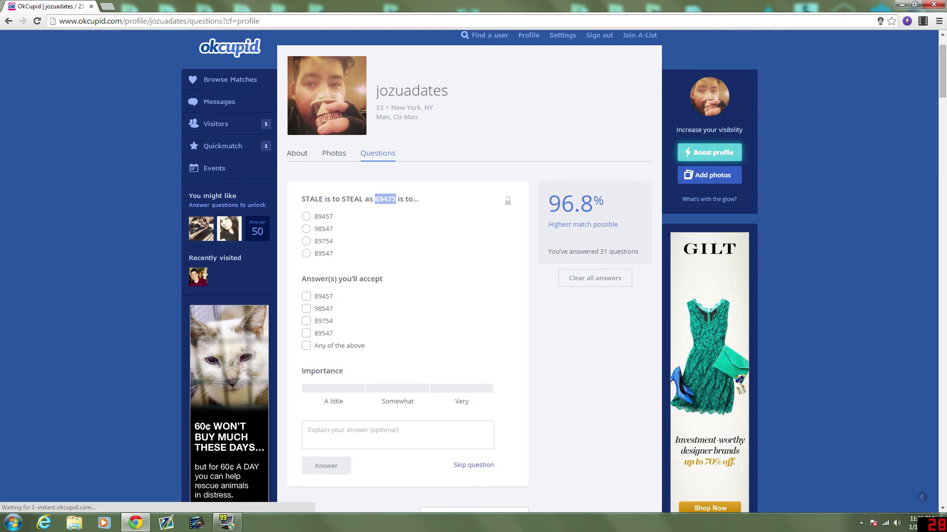
pyautogui.click(414, 208)
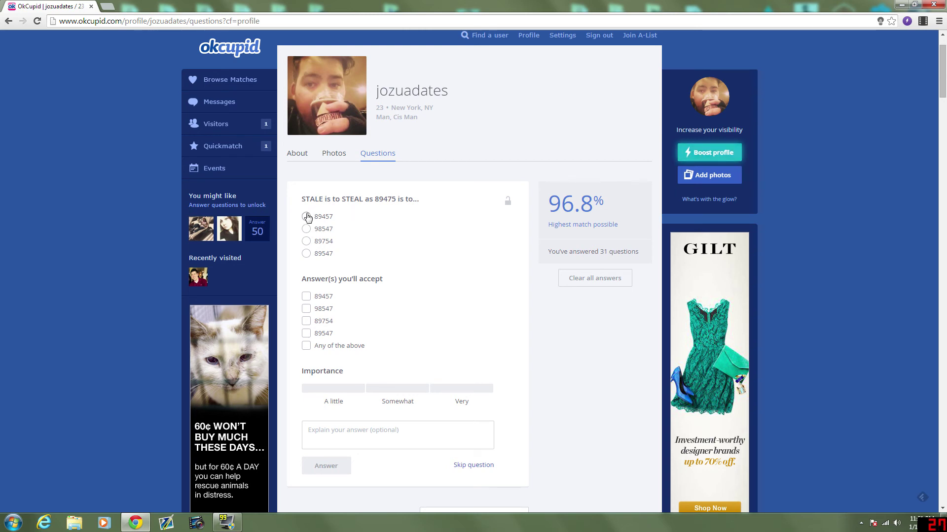
# Answer 89547, accepting 89547 and 98547, rated a little important.
pyautogui.click(323, 232)
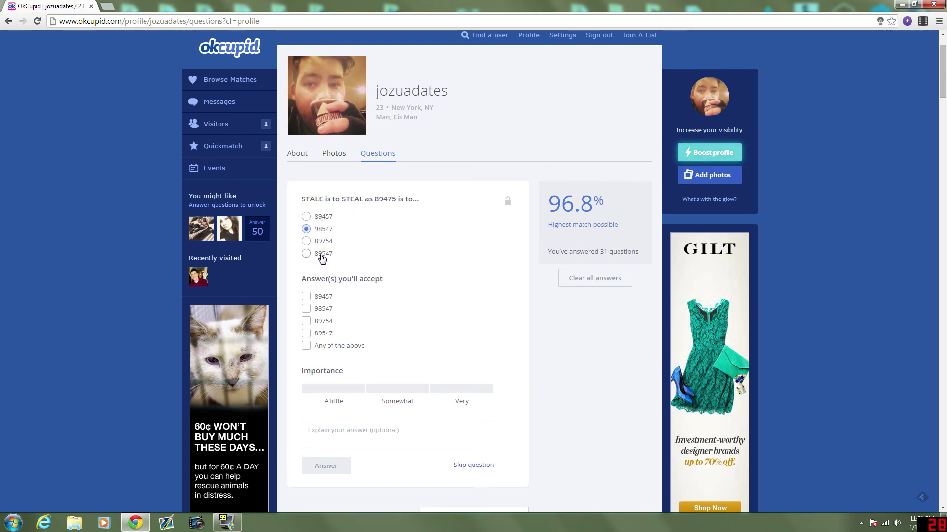
pyautogui.click(322, 256)
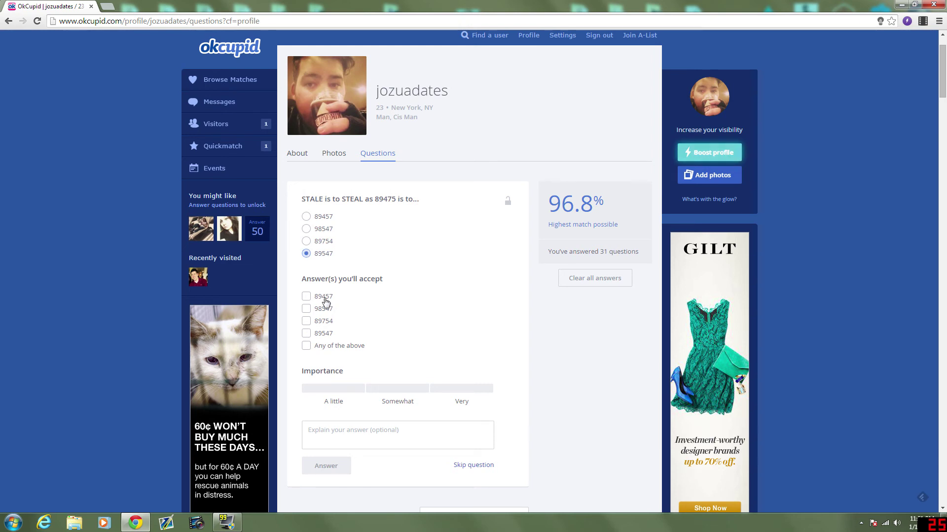
pyautogui.click(327, 337)
pyautogui.click(333, 389)
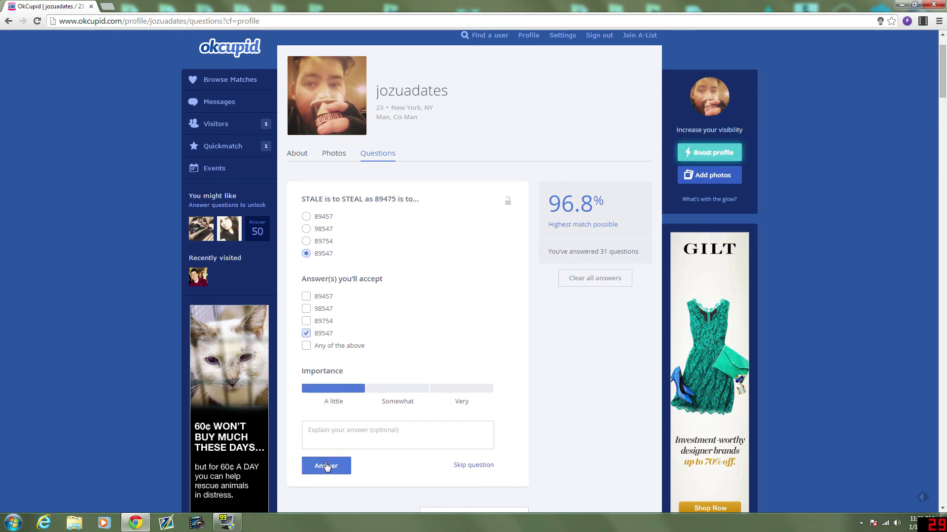
pyautogui.click(325, 309)
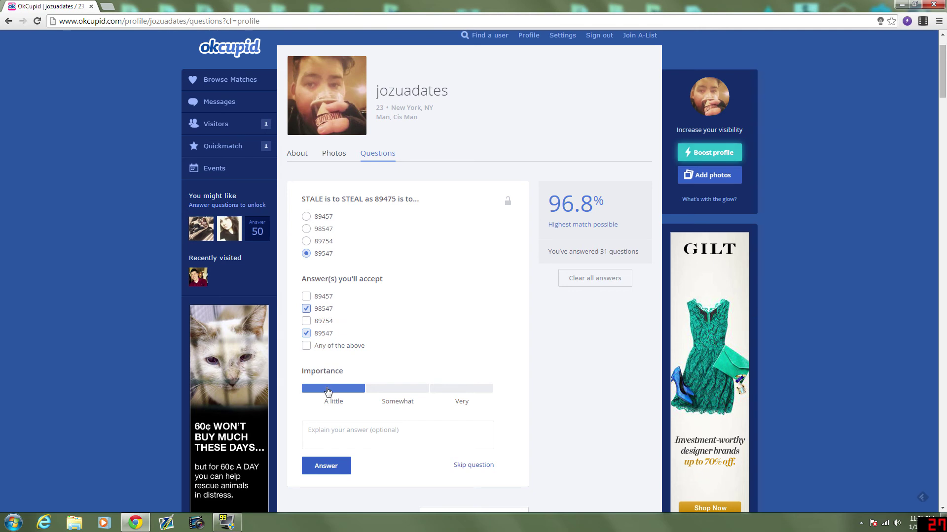
pyautogui.click(335, 463)
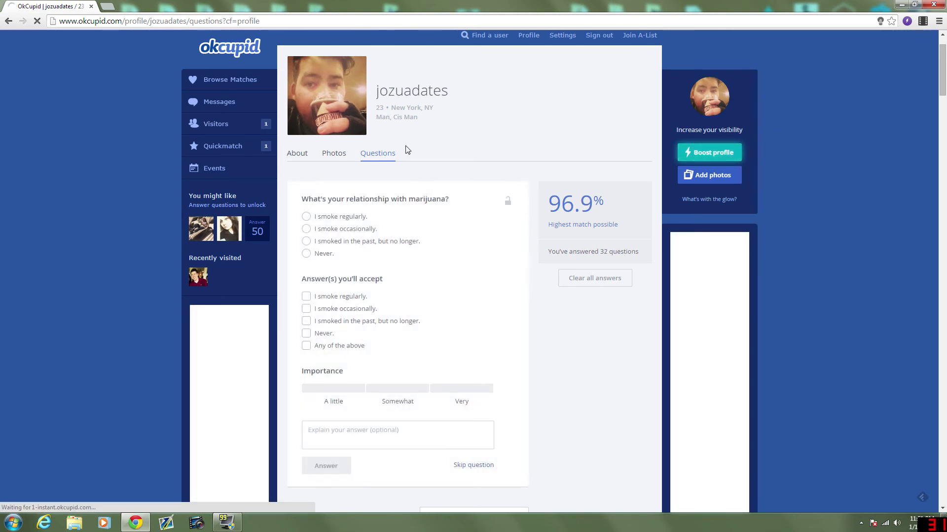
# Answer Never. on marijuana, accepting past, occasional or never smokers, a little important.
pyautogui.click(354, 253)
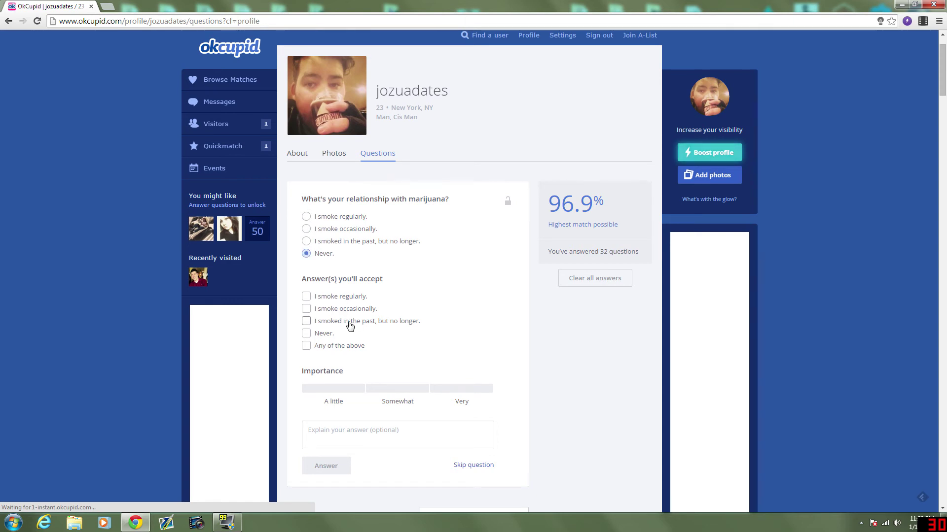
pyautogui.scroll(-1, 345, 296)
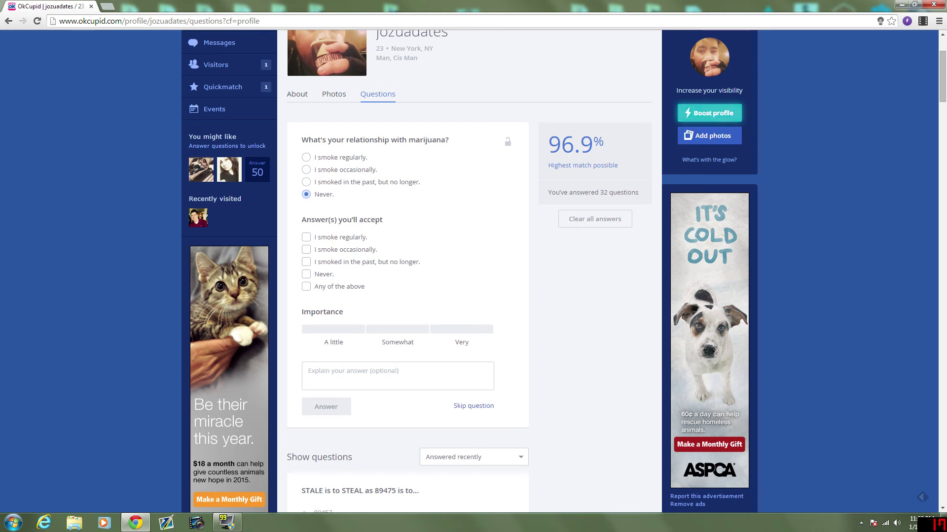
pyautogui.click(331, 289)
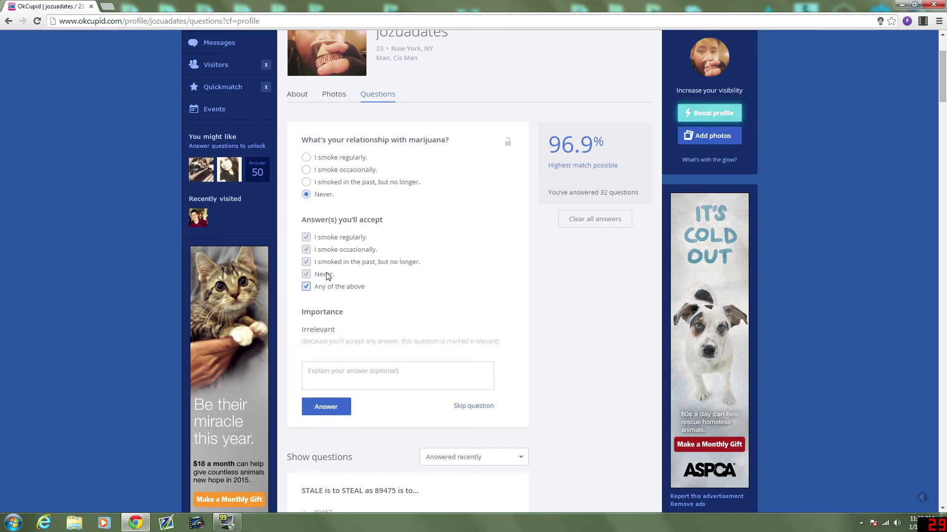
pyautogui.click(309, 288)
pyautogui.click(309, 262)
pyautogui.click(308, 250)
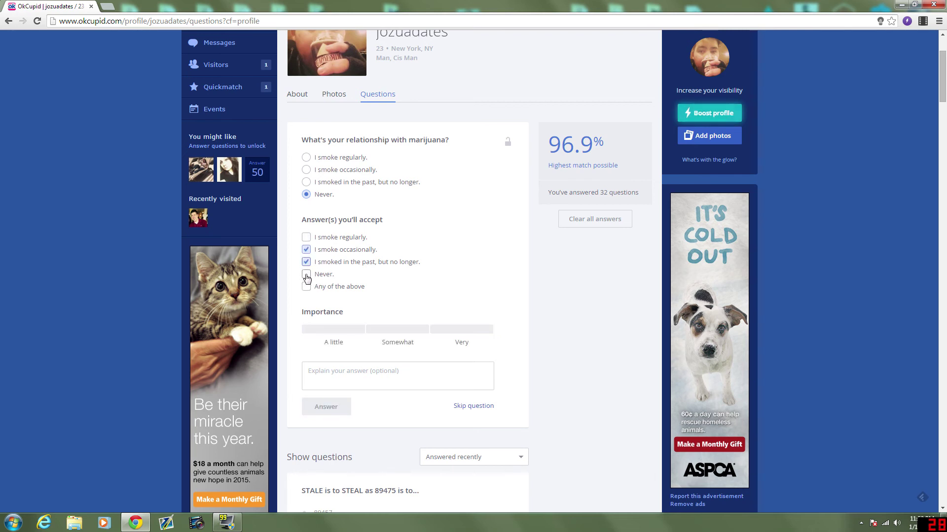
pyautogui.click(306, 275)
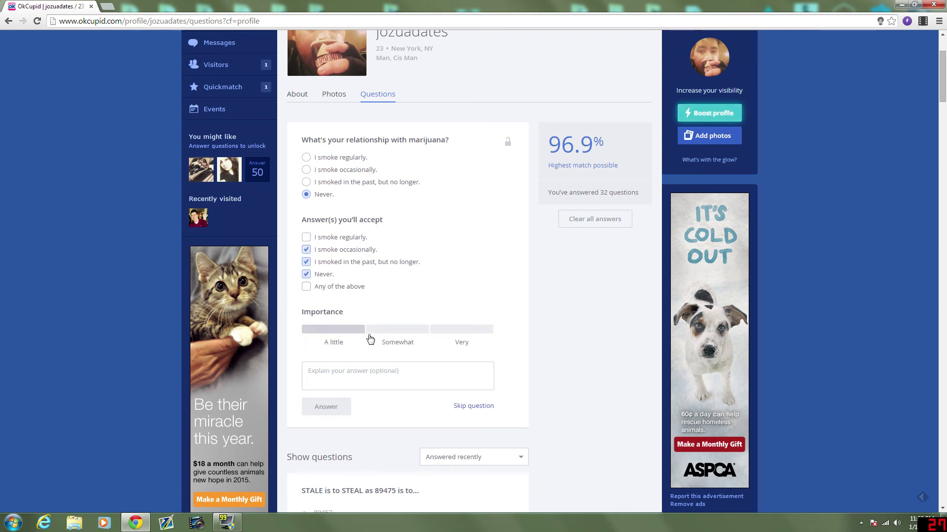
pyautogui.click(352, 329)
pyautogui.click(346, 405)
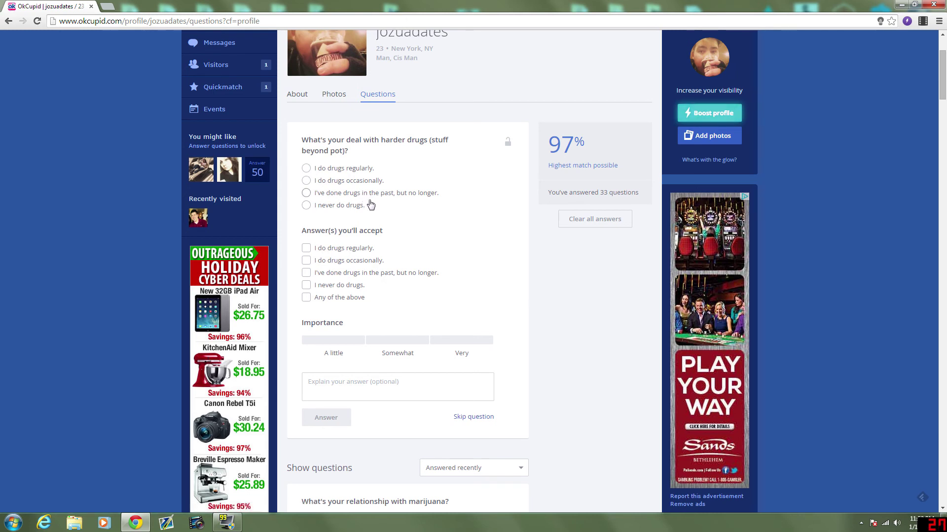
# Answer 'I never do drugs.' on harder drugs, accepting only that, somewhat important.
pyautogui.click(359, 208)
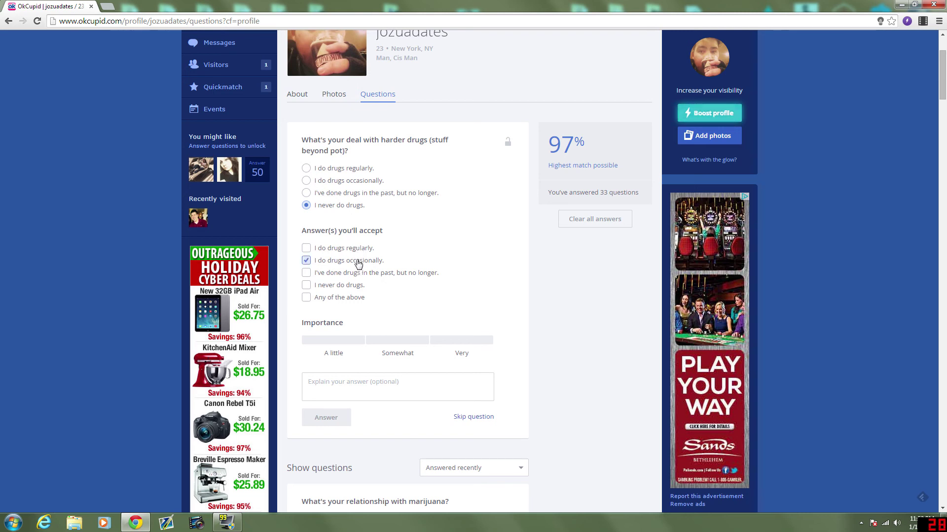
pyautogui.click(355, 289)
pyautogui.click(382, 347)
pyautogui.click(340, 418)
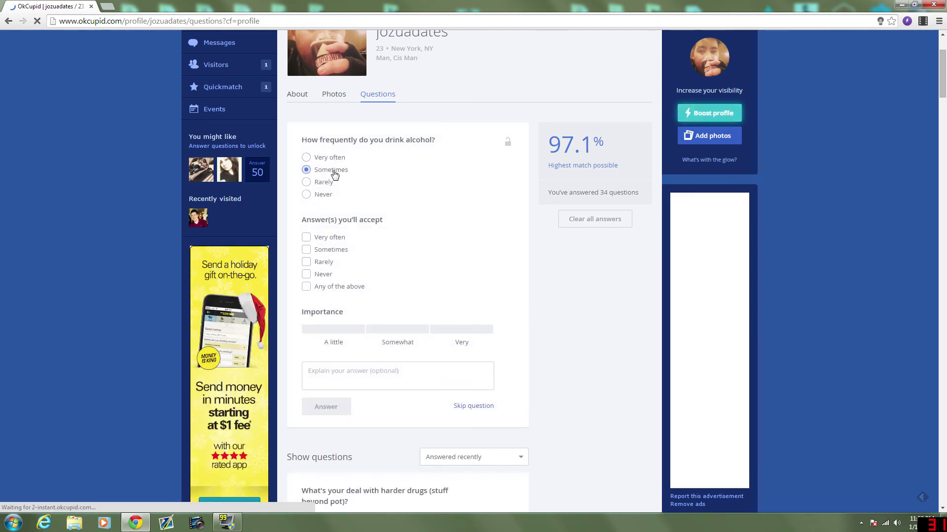
# Submit the alcohol question accepting Sometimes, Rarely and Very often, somewhat important.
pyautogui.click(333, 252)
pyautogui.click(331, 262)
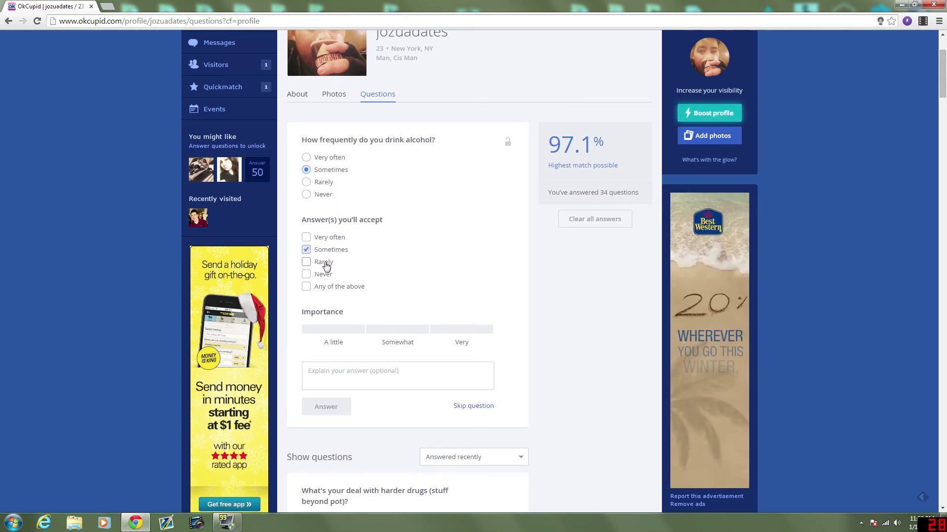
pyautogui.click(337, 240)
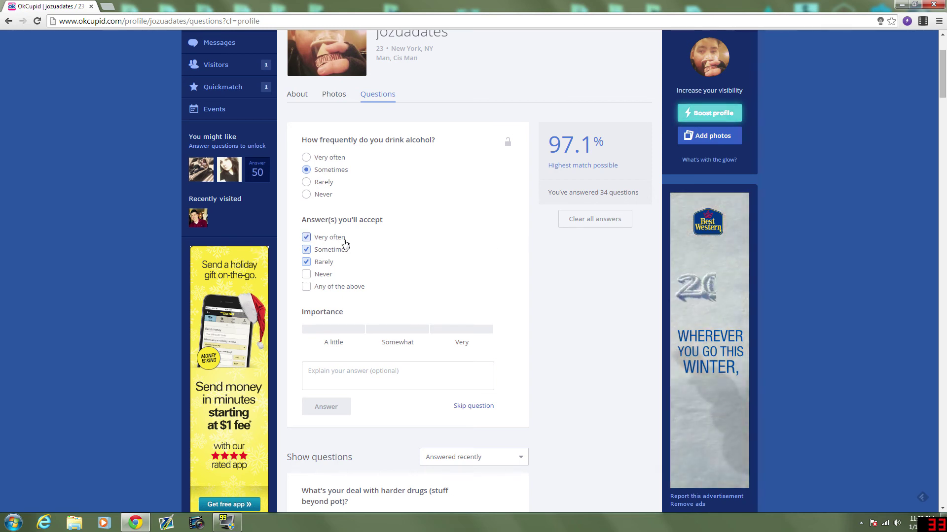
pyautogui.click(395, 330)
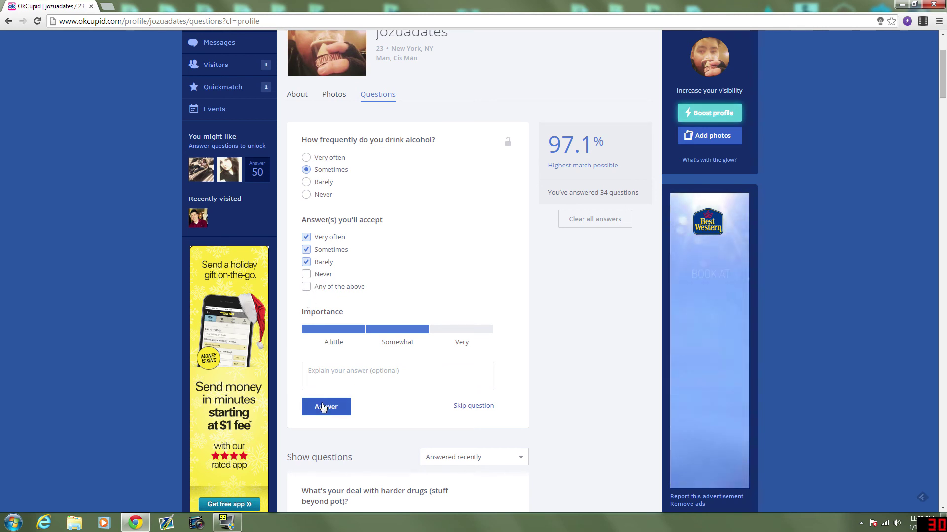
pyautogui.click(324, 407)
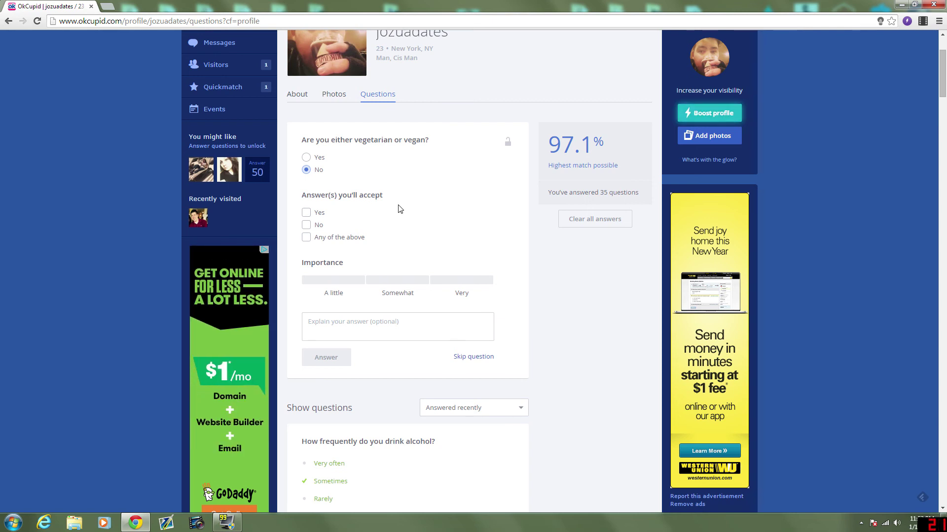
# Accept only No on the vegetarian question, rated a little important.
pyautogui.click(325, 237)
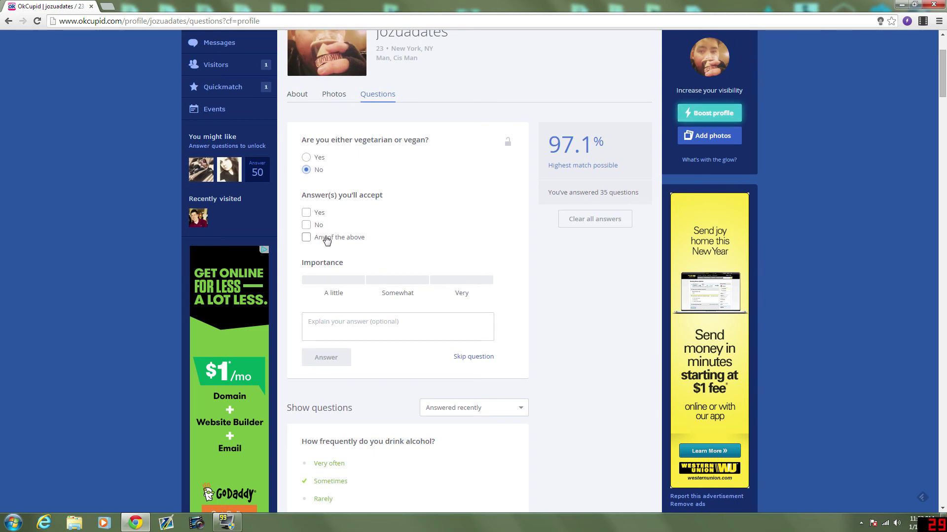
pyautogui.click(327, 238)
pyautogui.click(320, 227)
pyautogui.click(338, 279)
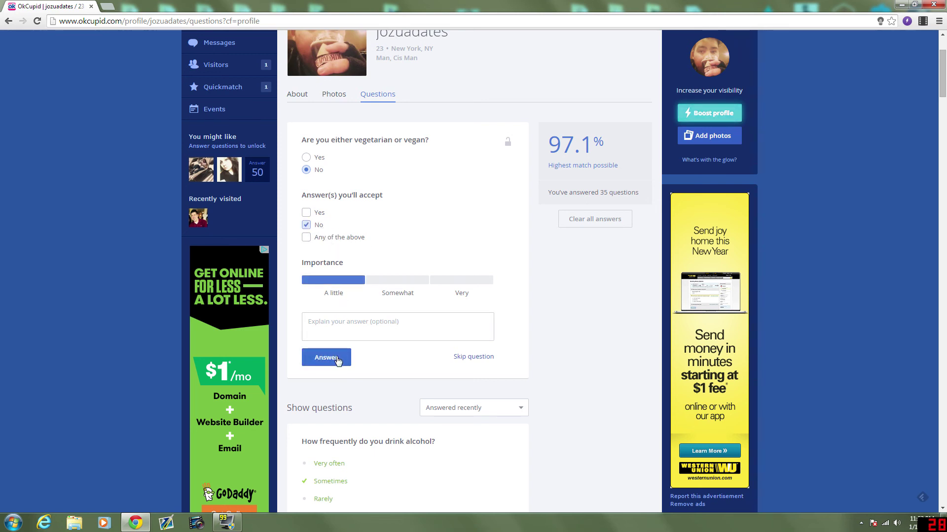
pyautogui.click(337, 359)
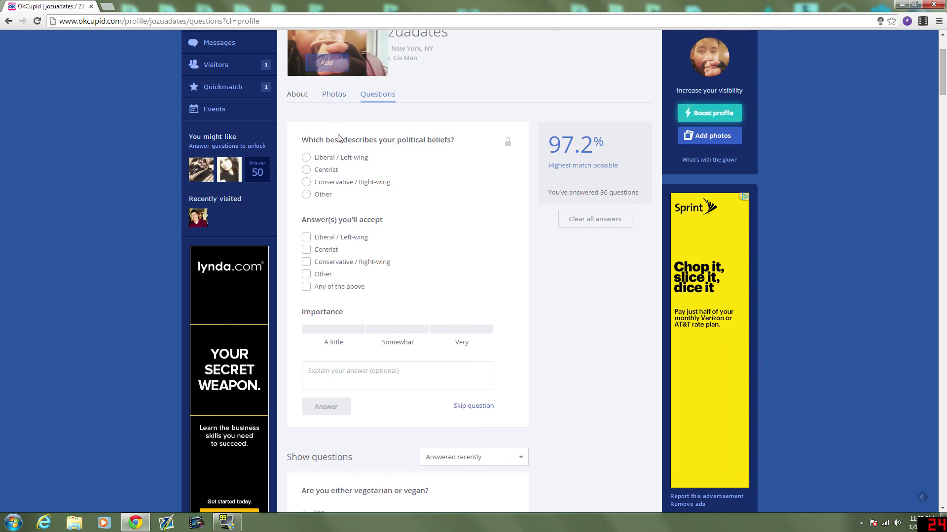
# Answer Liberal / Left-wing, accepting Liberal, Centrist and Other, somewhat important; pick No on flag burning.
pyautogui.click(351, 161)
pyautogui.click(339, 239)
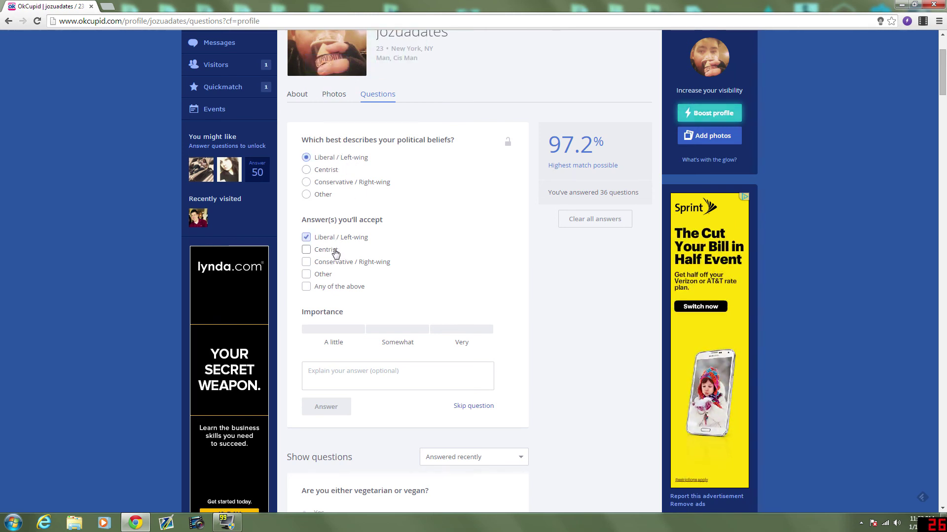
pyautogui.click(335, 253)
pyautogui.click(334, 280)
pyautogui.click(359, 329)
pyautogui.click(387, 330)
pyautogui.click(348, 409)
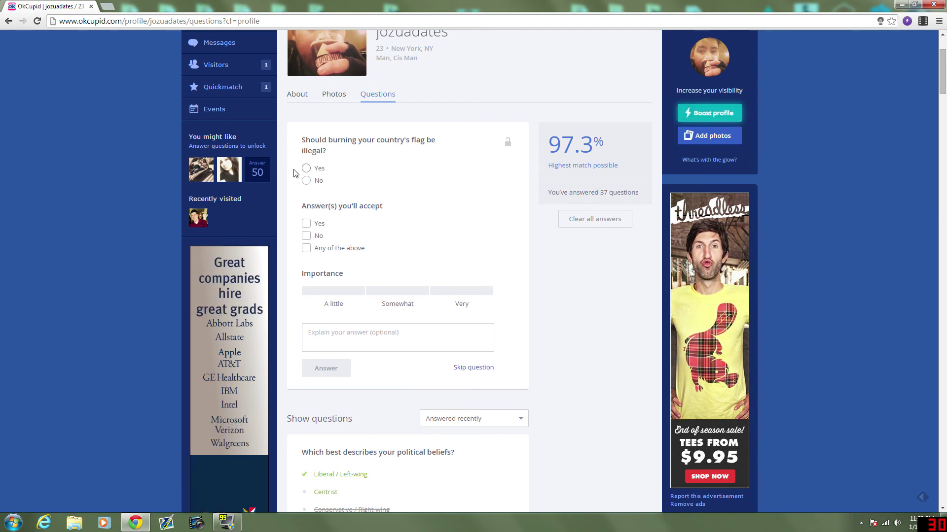
pyautogui.click(306, 180)
# Answer flag burning (accept only No) and teaching evolution (both sides, any accepted), both somewhat important.
pyautogui.click(315, 236)
pyautogui.click(397, 291)
pyautogui.click(326, 368)
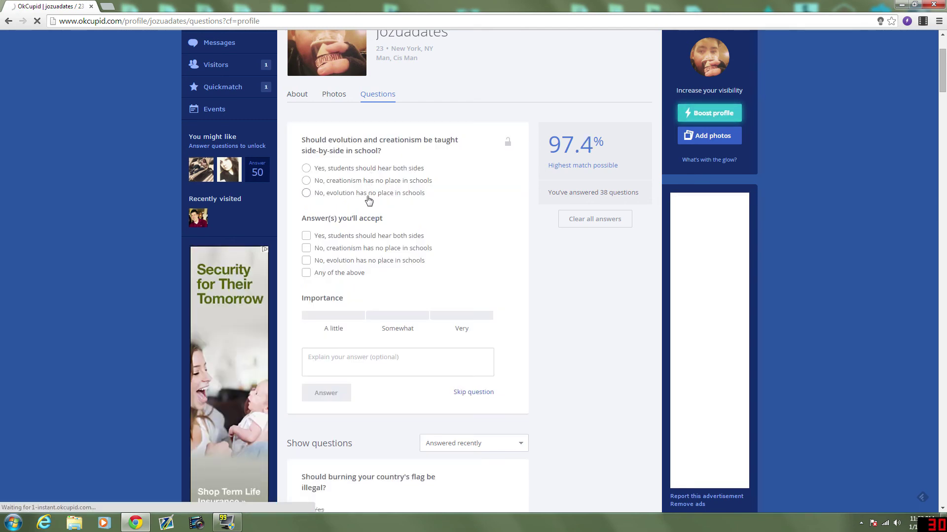
pyautogui.click(368, 168)
pyautogui.click(340, 272)
pyautogui.click(397, 316)
pyautogui.click(326, 393)
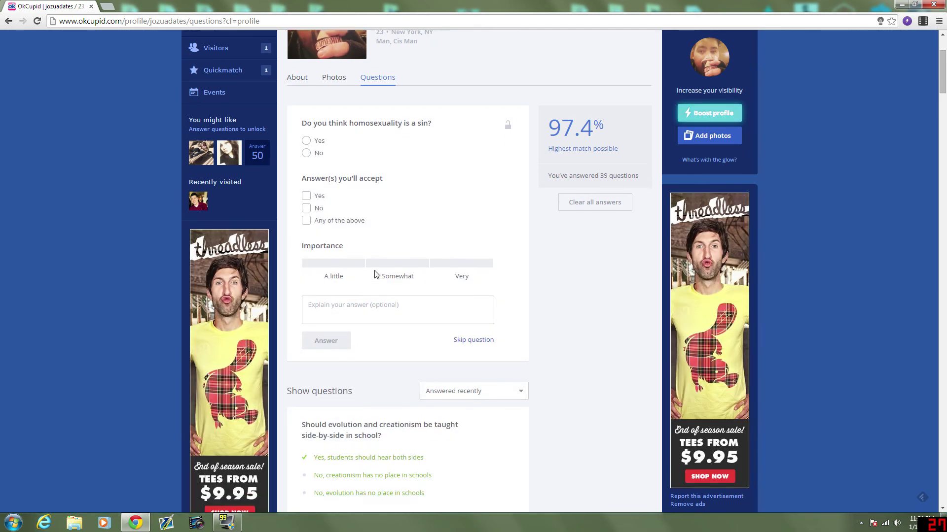
# Answer No to homosexuality being a sin and Yes to abortion, accepting only matching answers.
pyautogui.click(306, 152)
pyautogui.click(306, 208)
pyautogui.click(462, 263)
pyautogui.click(325, 341)
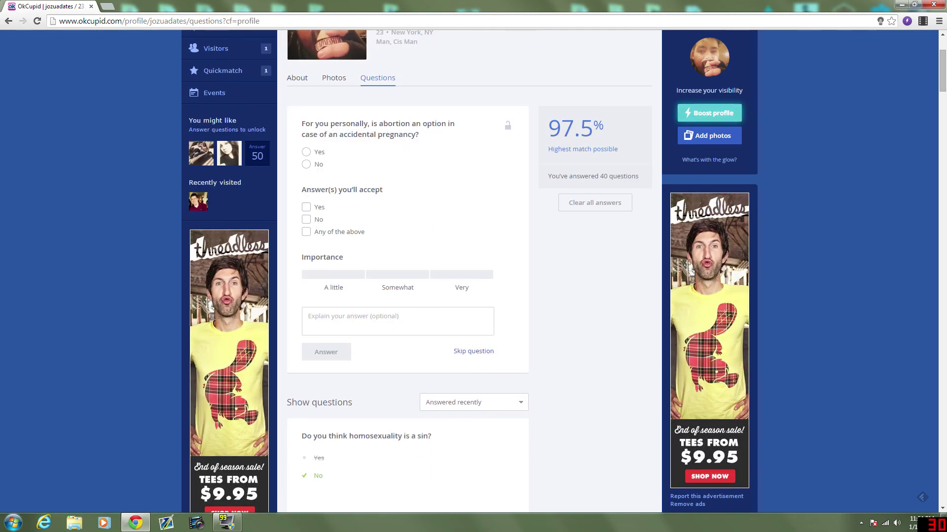
pyautogui.click(307, 152)
pyautogui.click(306, 207)
pyautogui.click(414, 274)
pyautogui.click(326, 352)
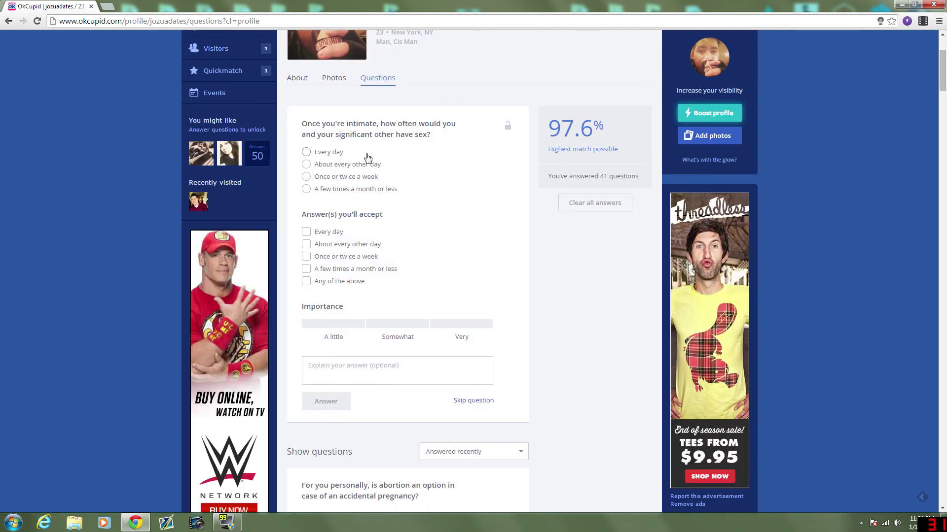
# Answer intimacy 'Once or twice a week' (any accepted) and sex before marriage Yes (only Yes, somewhat important).
pyautogui.click(306, 176)
pyautogui.click(306, 281)
pyautogui.click(326, 402)
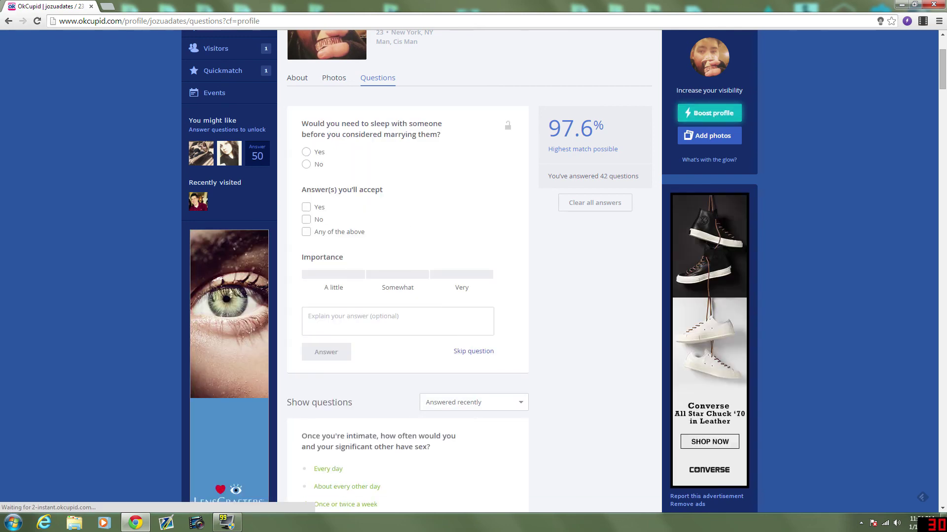
pyautogui.click(306, 152)
pyautogui.click(306, 207)
pyautogui.click(386, 275)
pyautogui.click(326, 352)
# Answer Yes to wanting a kinkier partner, accepting Yes or No, somewhat important.
pyautogui.click(306, 152)
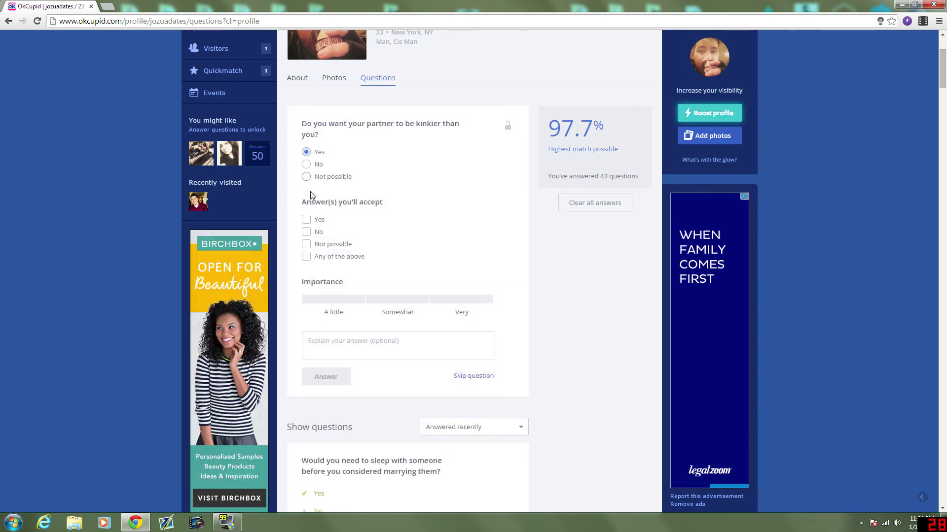
pyautogui.click(306, 220)
pyautogui.click(306, 232)
pyautogui.click(329, 244)
pyautogui.click(325, 244)
pyautogui.click(398, 299)
pyautogui.click(326, 377)
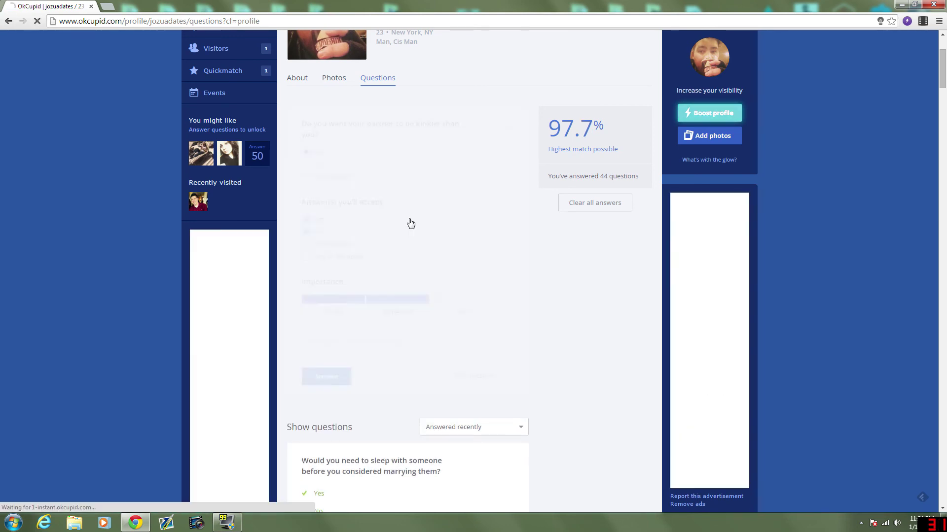
# Answer Usually on openness with feelings (accept Always, Usually, Rarely) and Yes to dating someone quiet.
pyautogui.click(325, 153)
pyautogui.click(325, 233)
pyautogui.click(324, 221)
pyautogui.click(324, 245)
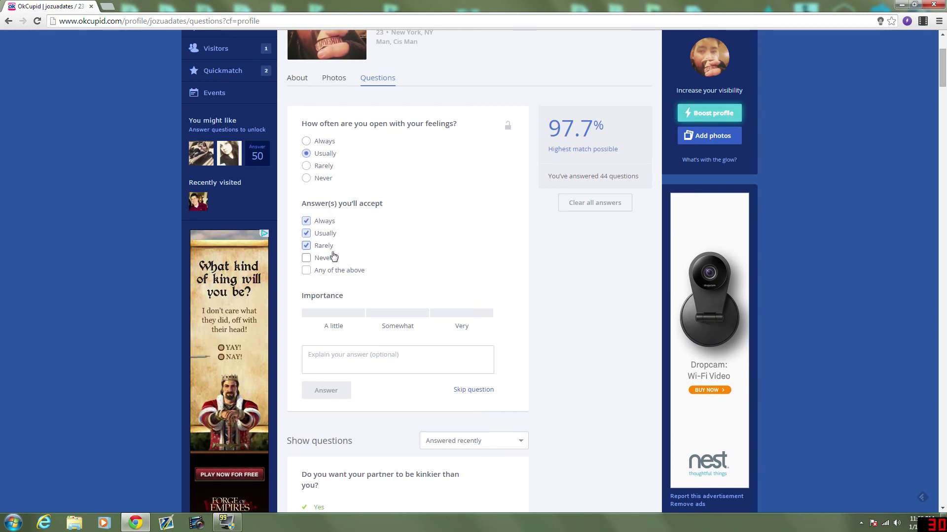
pyautogui.click(397, 315)
pyautogui.click(326, 391)
pyautogui.click(307, 152)
pyautogui.click(306, 205)
pyautogui.click(306, 218)
pyautogui.click(326, 352)
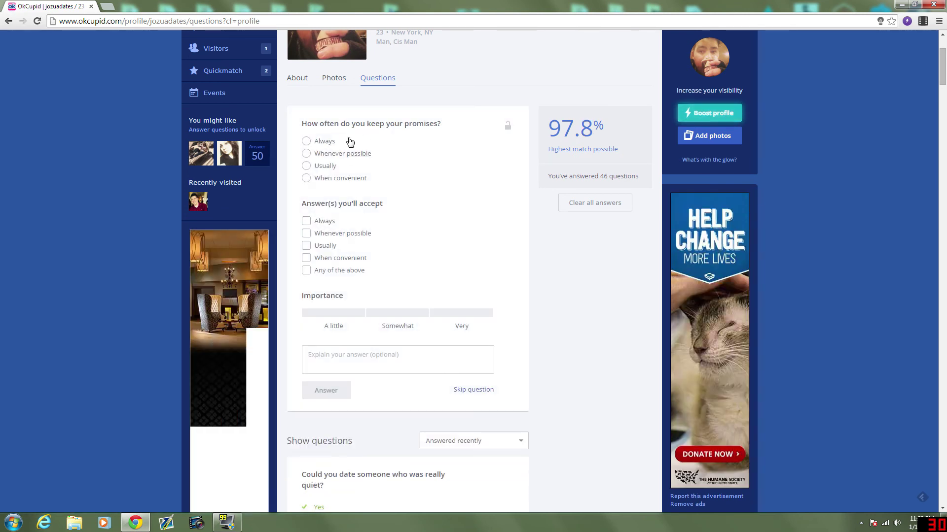
# Answer Always on keeping promises, accepting Always, Whenever possible and Usually, somewhat important.
pyautogui.click(326, 141)
pyautogui.click(325, 221)
pyautogui.click(340, 233)
pyautogui.click(325, 245)
pyautogui.click(398, 313)
pyautogui.click(326, 391)
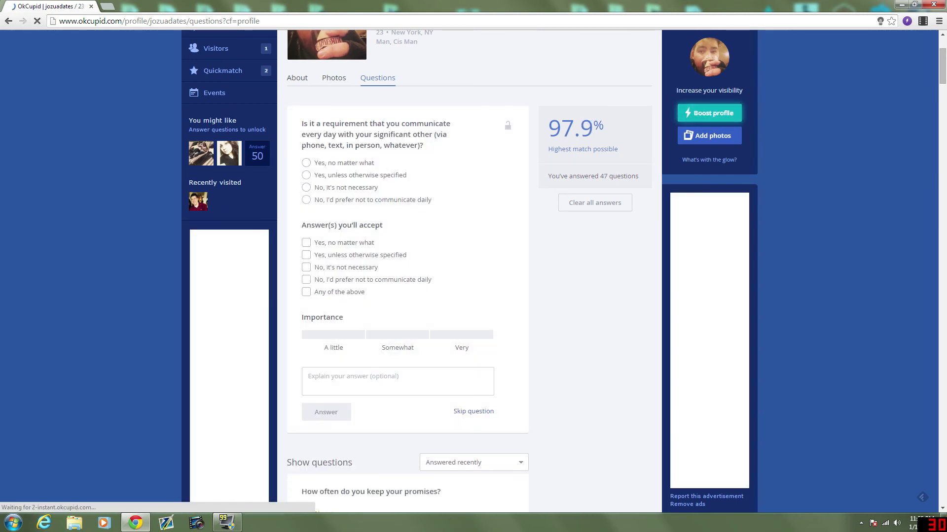
# Answer daily communication is not necessary (three answers accepted) and 'A promising first date' for nervousness.
pyautogui.click(345, 187)
pyautogui.click(345, 267)
pyautogui.click(344, 242)
pyautogui.click(367, 255)
pyautogui.click(397, 335)
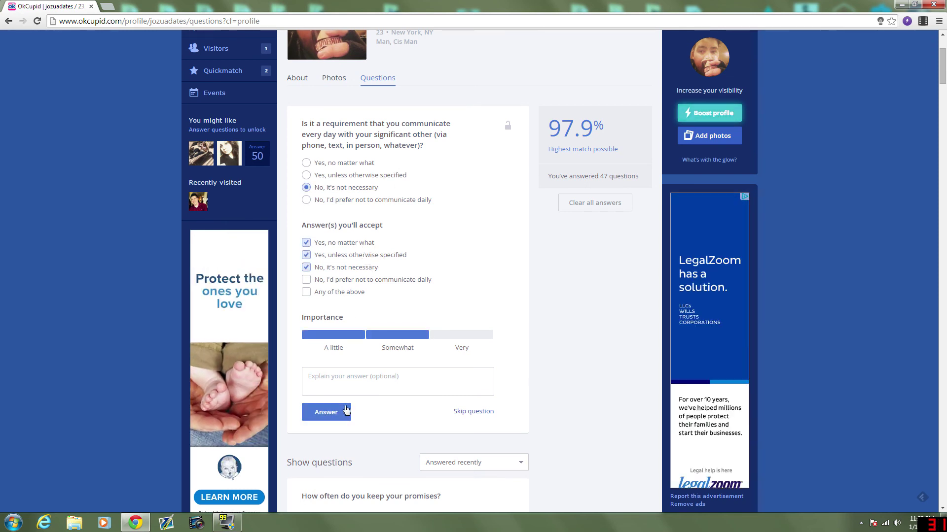
pyautogui.click(346, 411)
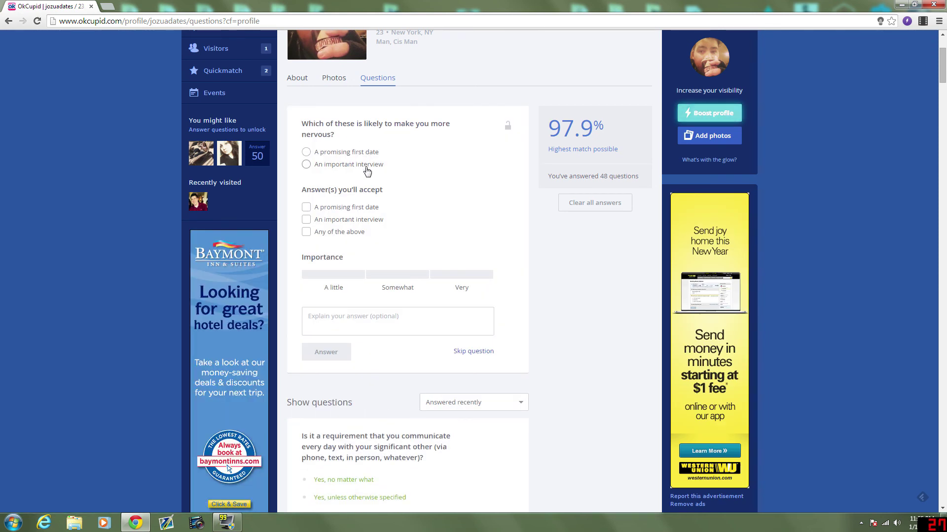
pyautogui.click(346, 152)
pyautogui.click(349, 220)
pyautogui.click(326, 352)
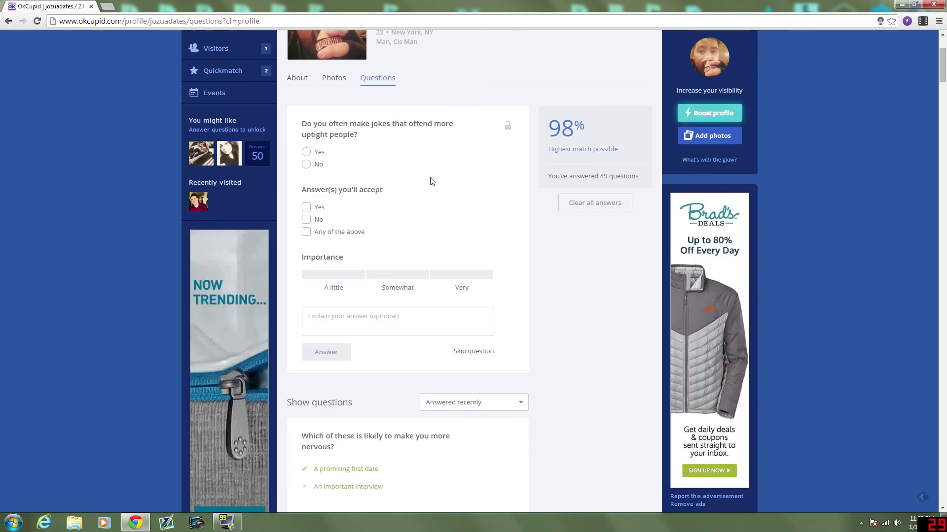
# Answer No to offensive jokes (only No, somewhat important) and Yes to dating someone with children.
pyautogui.click(316, 164)
pyautogui.click(318, 220)
pyautogui.click(397, 274)
pyautogui.click(341, 352)
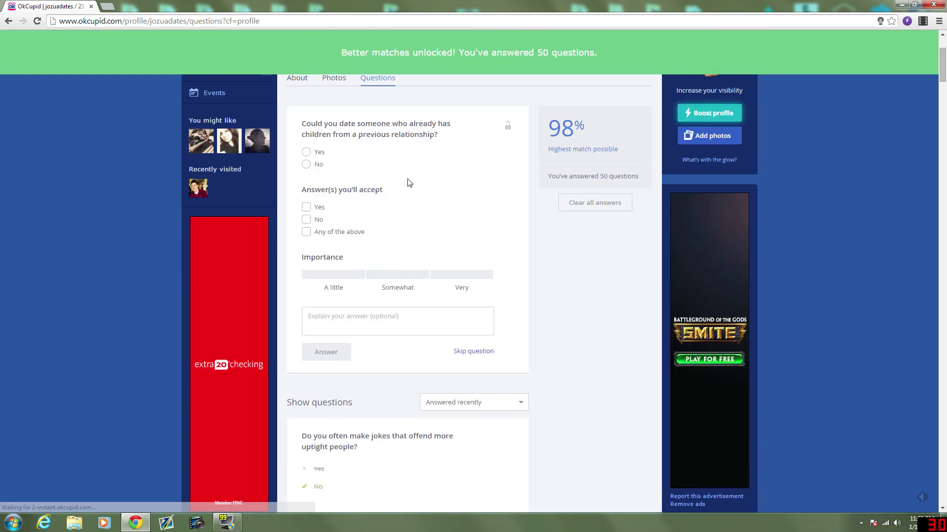
pyautogui.click(326, 153)
pyautogui.click(321, 233)
pyautogui.click(326, 352)
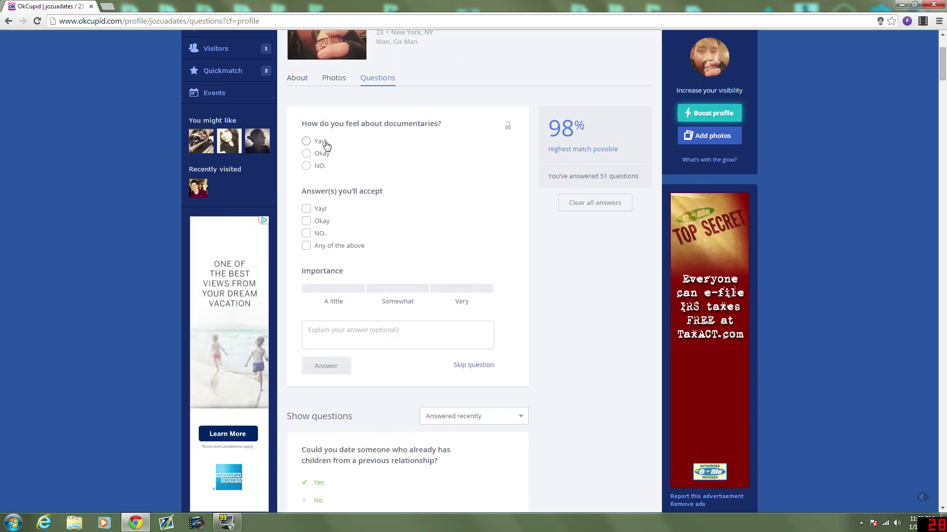
# Answer Okay on documentaries, accepting two answers and setting its importance.
pyautogui.click(322, 154)
pyautogui.click(306, 209)
pyautogui.click(306, 221)
pyautogui.click(397, 288)
pyautogui.click(325, 366)
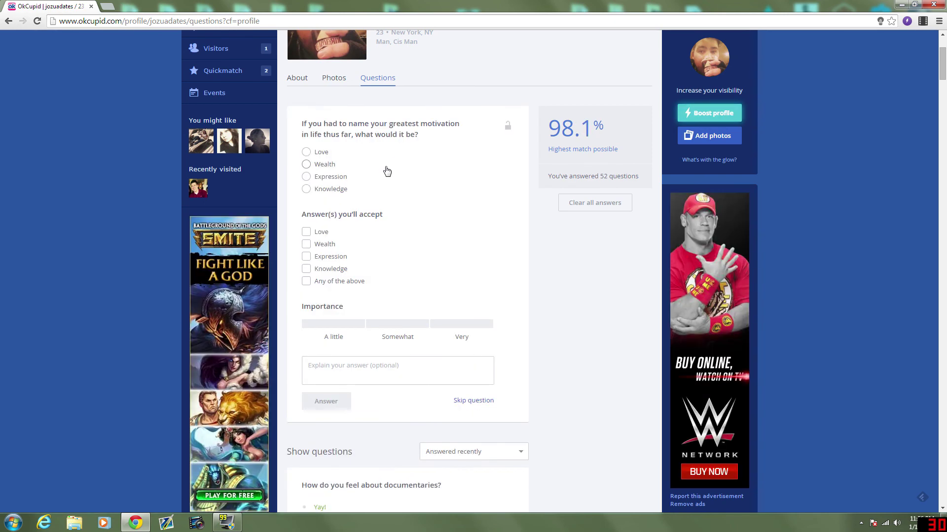
# Answer Expression as greatest motivation (very important), then the morality question accepting any answer.
pyautogui.click(306, 176)
pyautogui.click(306, 232)
pyautogui.click(306, 256)
pyautogui.click(306, 268)
pyautogui.click(461, 323)
pyautogui.click(326, 402)
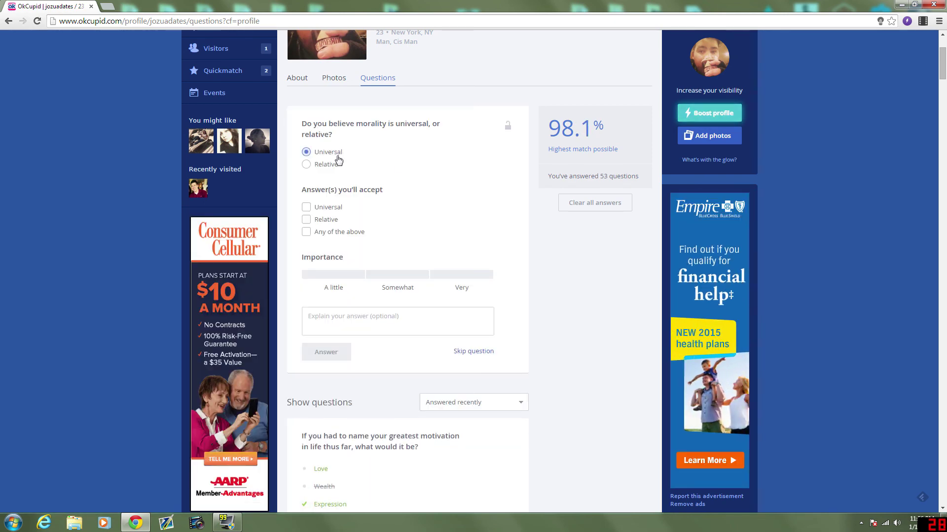
pyautogui.click(339, 236)
# Answer No on dating someone racially biased and No on contraception being wrong, accepting only No.
pyautogui.click(316, 175)
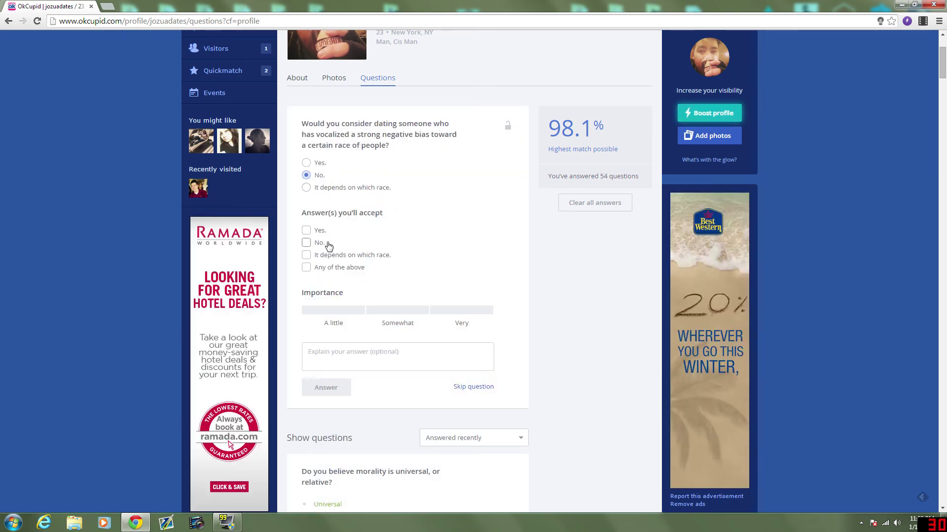
pyautogui.click(320, 243)
pyautogui.click(383, 326)
pyautogui.click(306, 164)
pyautogui.click(306, 219)
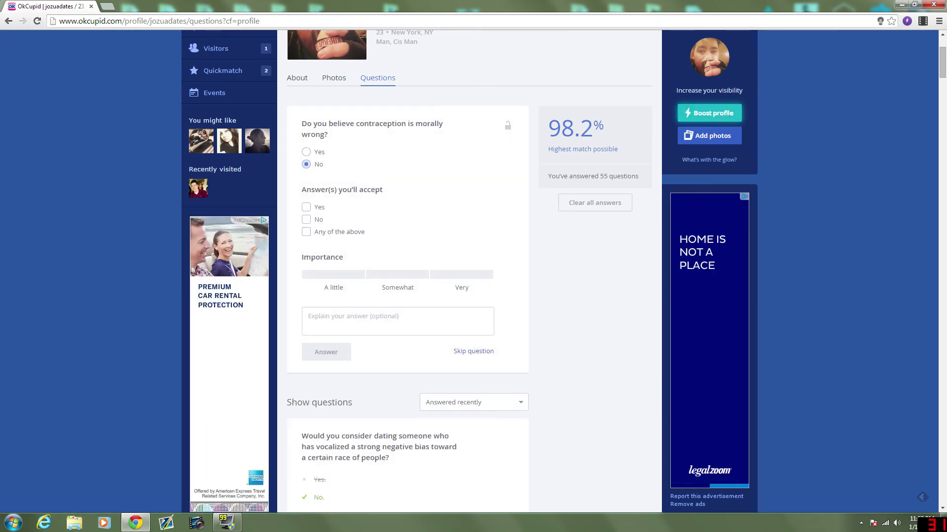
pyautogui.click(462, 275)
pyautogui.click(326, 352)
# Answer brushing teeth Once a day (accept twice or more, once) and daydreaming All the time (very important).
pyautogui.click(306, 153)
pyautogui.click(307, 221)
pyautogui.click(306, 233)
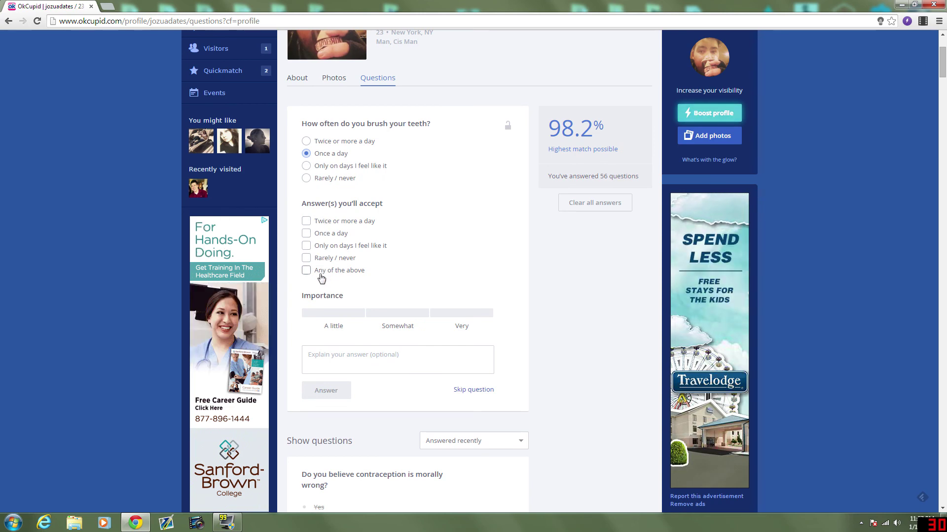
pyautogui.click(397, 313)
pyautogui.click(326, 390)
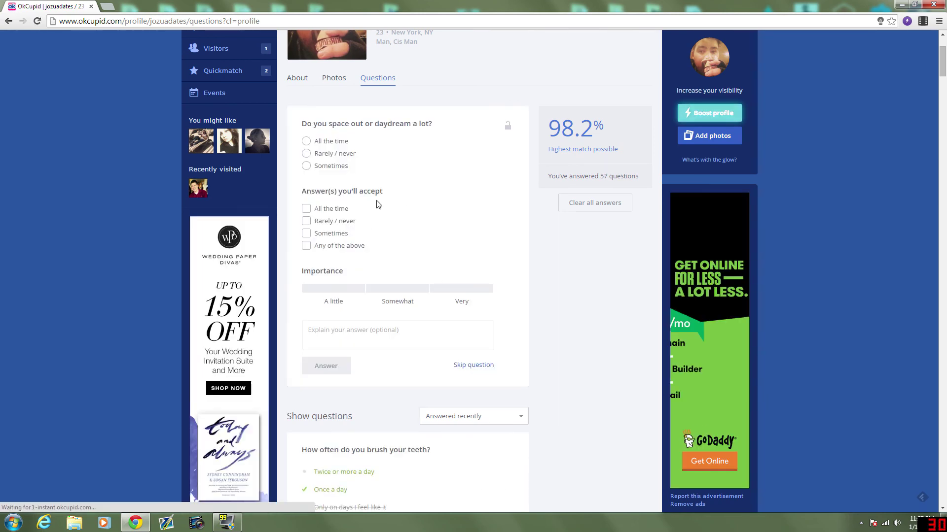
pyautogui.click(349, 210)
pyautogui.click(306, 233)
pyautogui.click(462, 288)
pyautogui.click(326, 365)
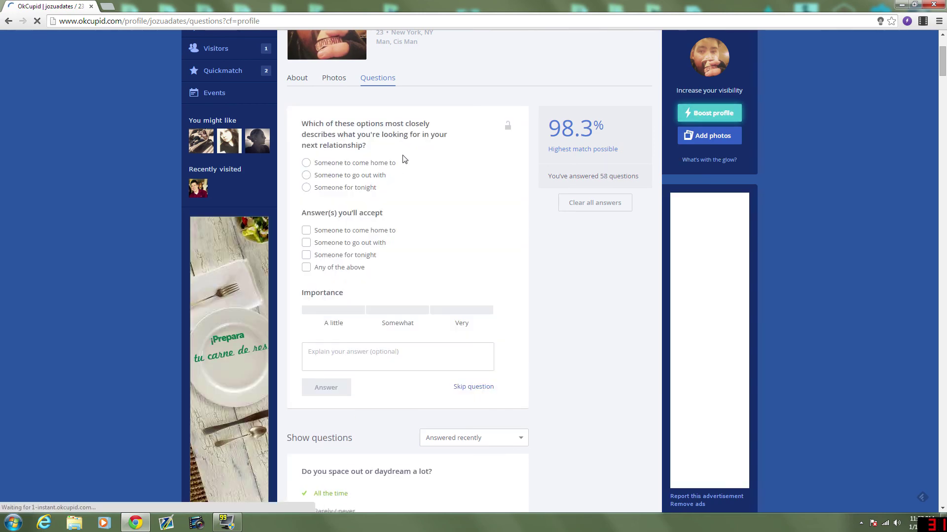
# Answer 'Someone to go out with' and political beliefs Somewhat important, accepting Very, Somewhat, A little.
pyautogui.click(379, 176)
pyautogui.click(374, 243)
pyautogui.click(372, 310)
pyautogui.click(326, 387)
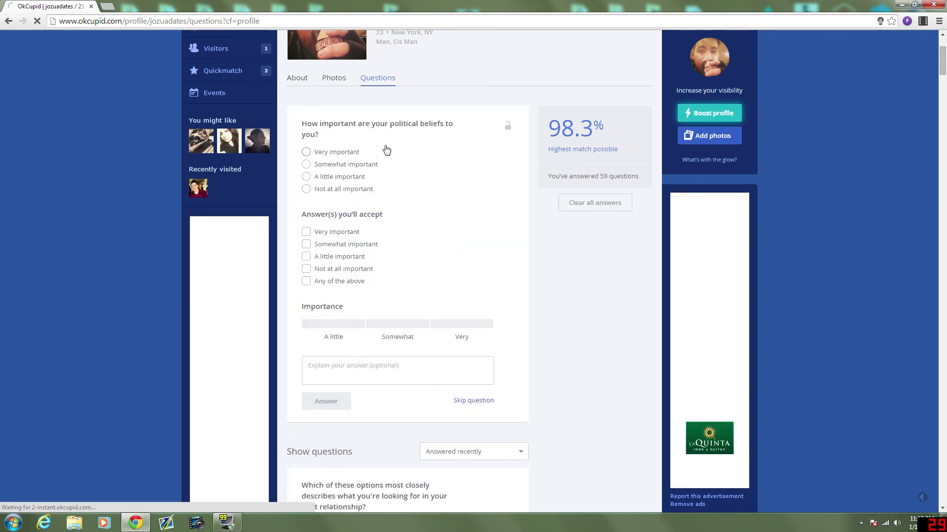
pyautogui.click(375, 164)
pyautogui.click(345, 232)
pyautogui.click(345, 244)
pyautogui.click(340, 257)
pyautogui.click(398, 324)
pyautogui.click(325, 402)
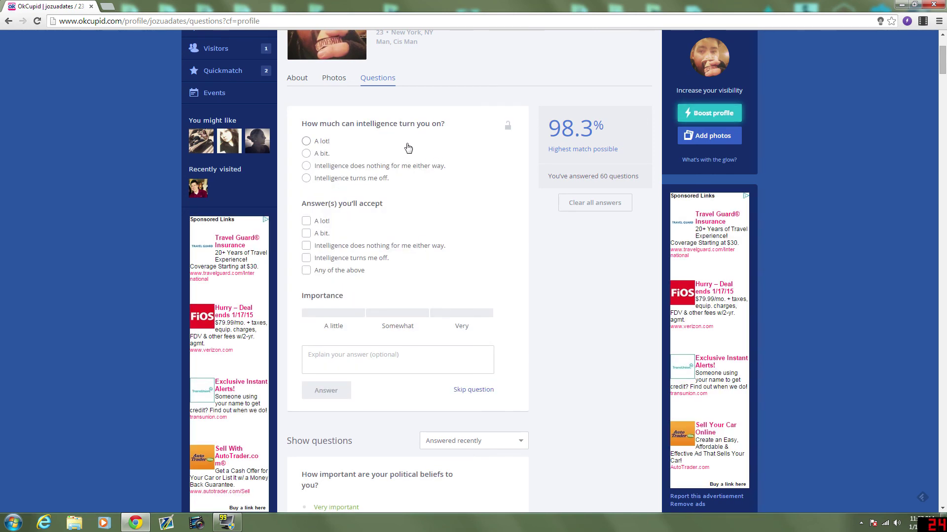
# Answer the intelligence question and the same-sex question with 'Yes, and I enjoyed myself', any accepted.
pyautogui.click(340, 246)
pyautogui.click(398, 313)
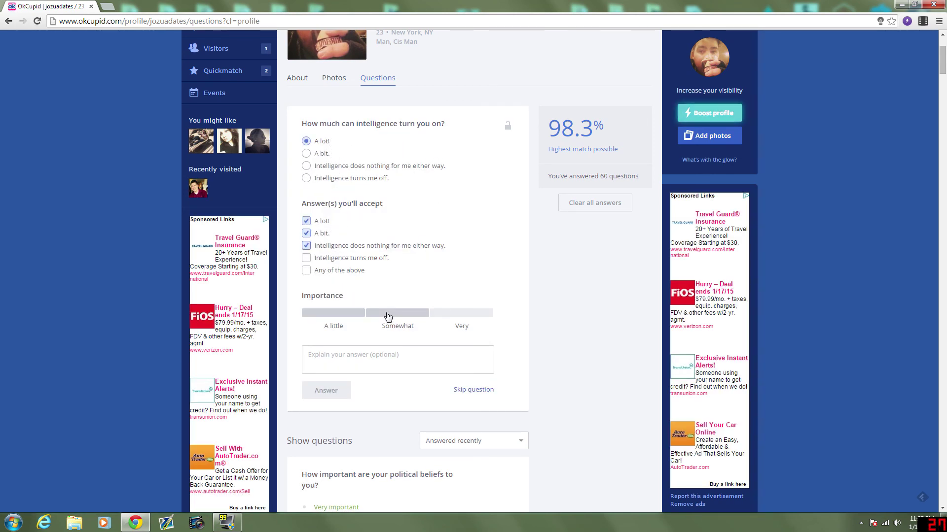
pyautogui.click(326, 390)
pyautogui.click(370, 152)
pyautogui.click(354, 231)
pyautogui.click(347, 282)
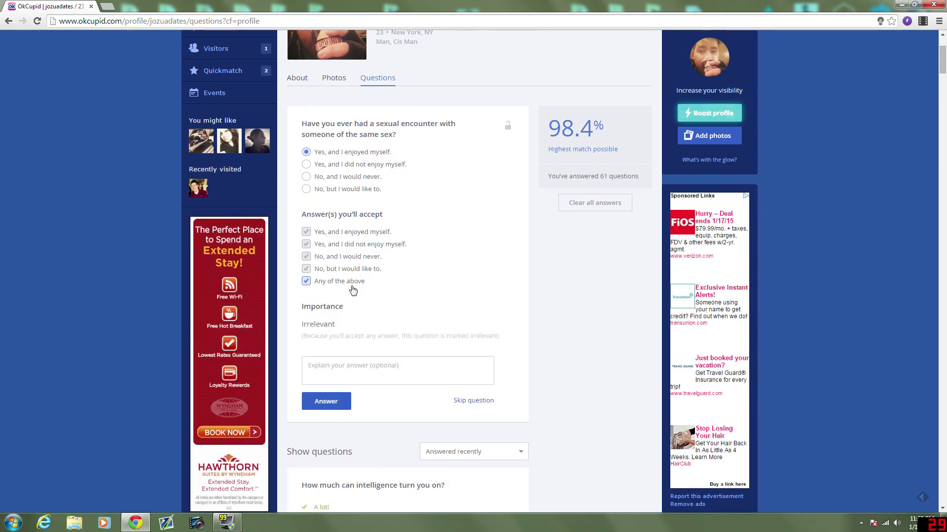
pyautogui.click(347, 282)
pyautogui.click(350, 283)
pyautogui.click(326, 401)
# Answer No on wanting children, accept any Facebook answer, and answer Yes marked a little important.
pyautogui.click(305, 164)
pyautogui.click(318, 219)
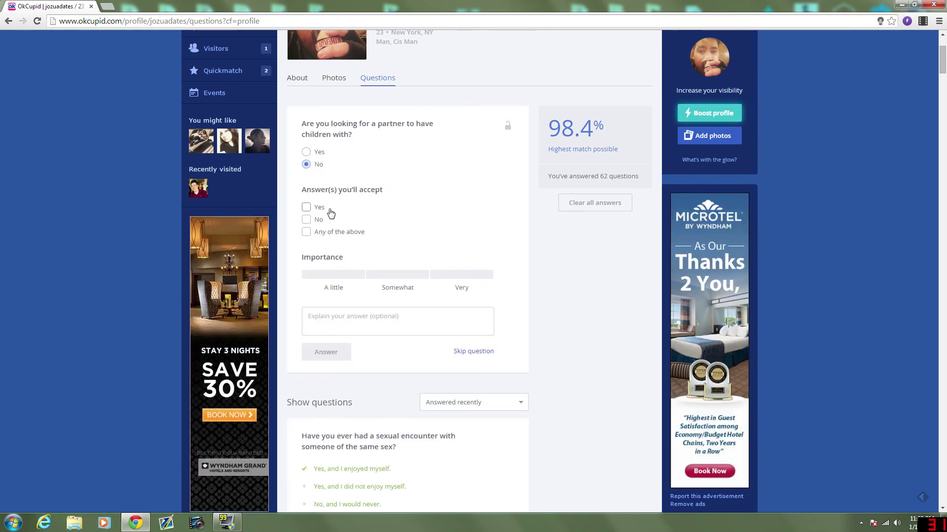
pyautogui.click(326, 352)
pyautogui.click(325, 178)
pyautogui.click(343, 276)
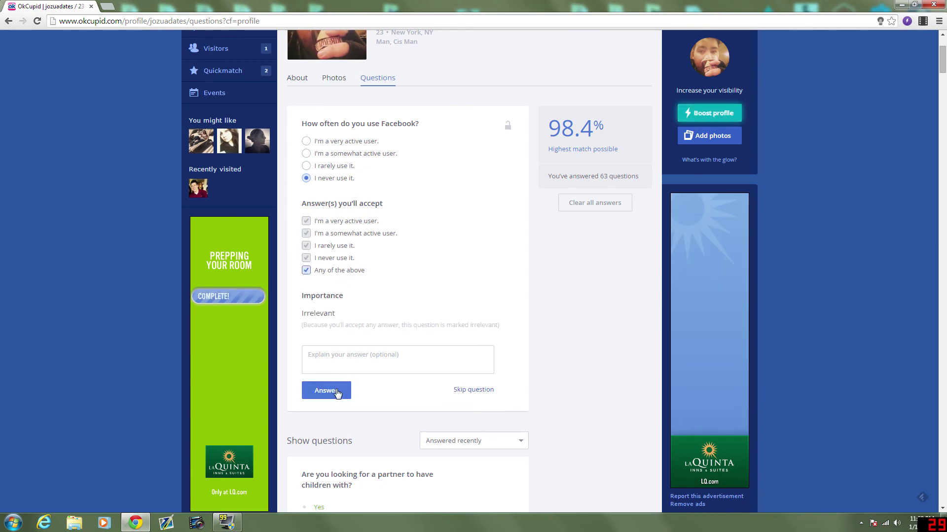
pyautogui.click(326, 391)
pyautogui.click(310, 152)
pyautogui.click(316, 208)
pyautogui.click(334, 355)
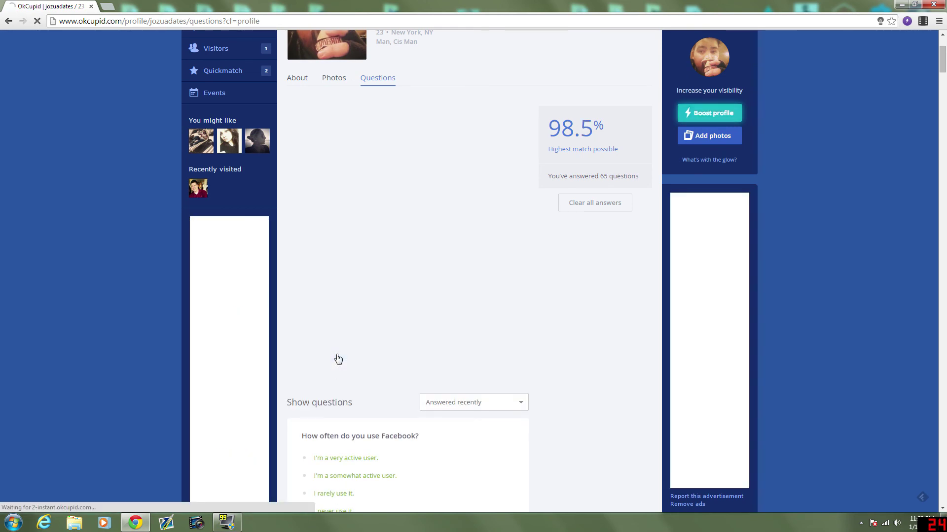
# Choose Invisibility as superpower and 0-6 months relationship length, accepting 0-6, 6-12 and 12+ months.
pyautogui.click(307, 154)
pyautogui.click(306, 221)
pyautogui.click(334, 263)
pyautogui.click(326, 341)
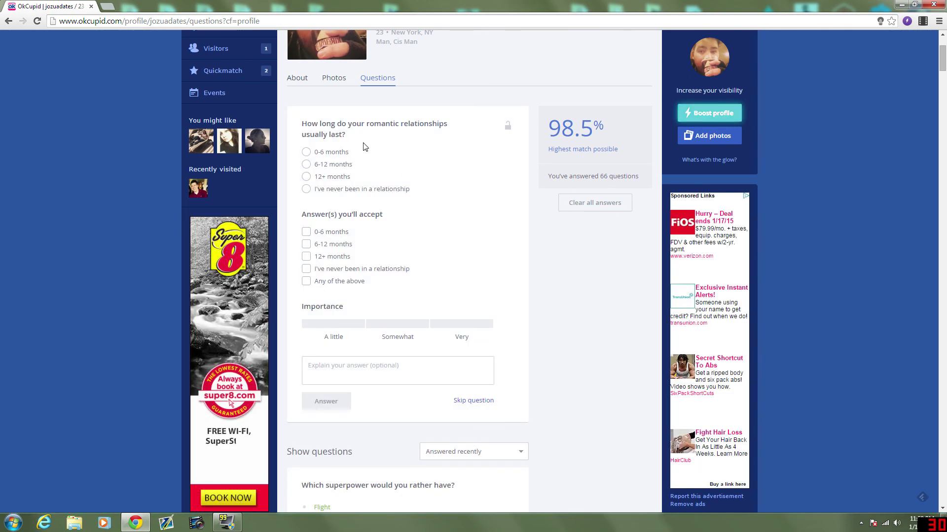
pyautogui.click(345, 152)
pyautogui.click(340, 245)
pyautogui.click(341, 256)
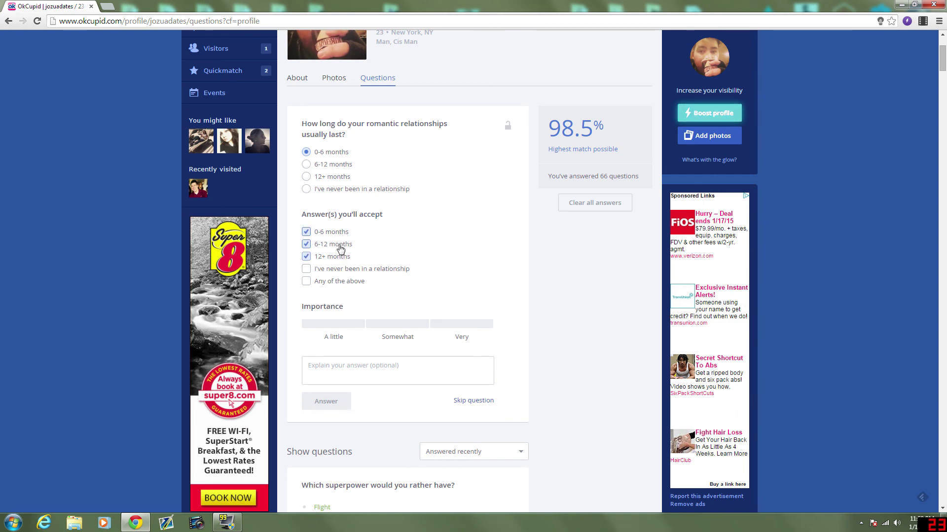
pyautogui.click(333, 325)
pyautogui.click(326, 401)
# Answer The sun as bigger, the personal belongings question, and Sometimes for keeping a budget.
pyautogui.click(306, 152)
pyautogui.click(444, 268)
pyautogui.click(326, 343)
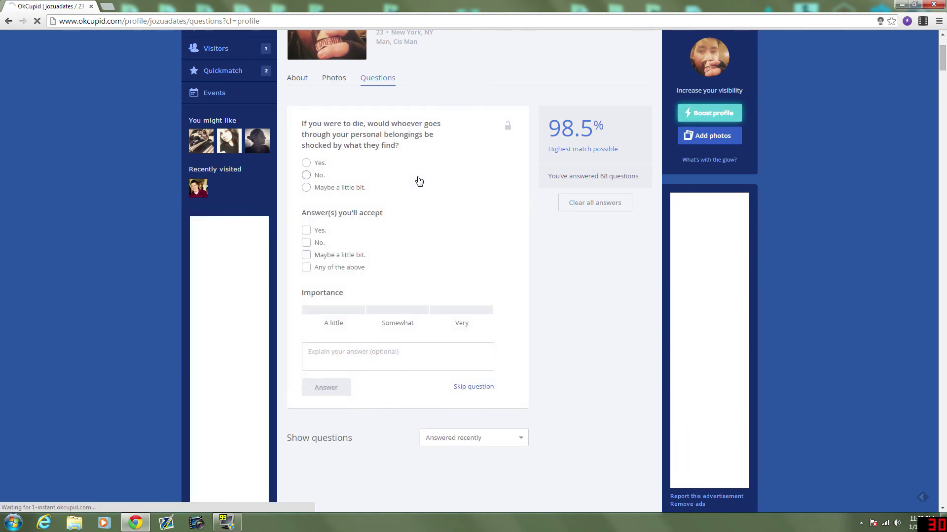
pyautogui.click(342, 310)
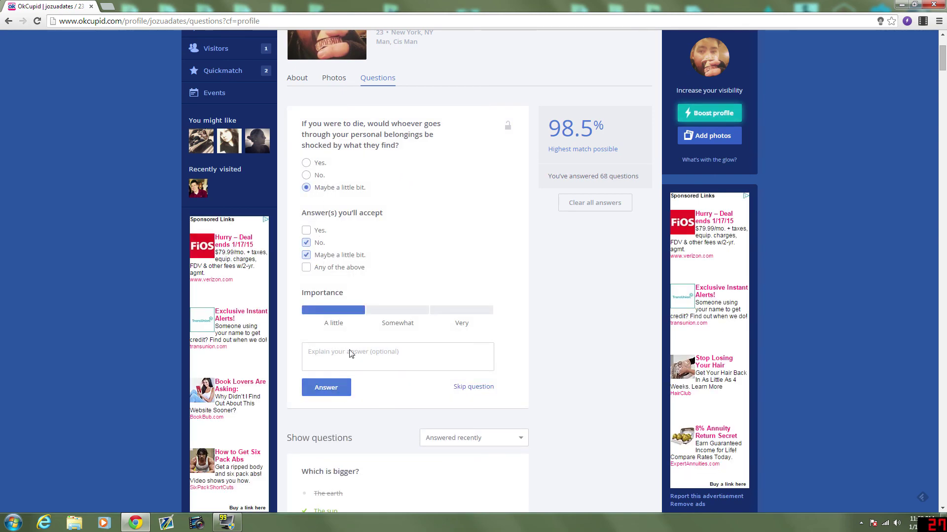
pyautogui.click(326, 387)
pyautogui.click(321, 166)
pyautogui.click(321, 245)
# Answer bathing 'Usually daily. I skip some.' (somewhat important) and the number series question (a little important).
pyautogui.click(330, 371)
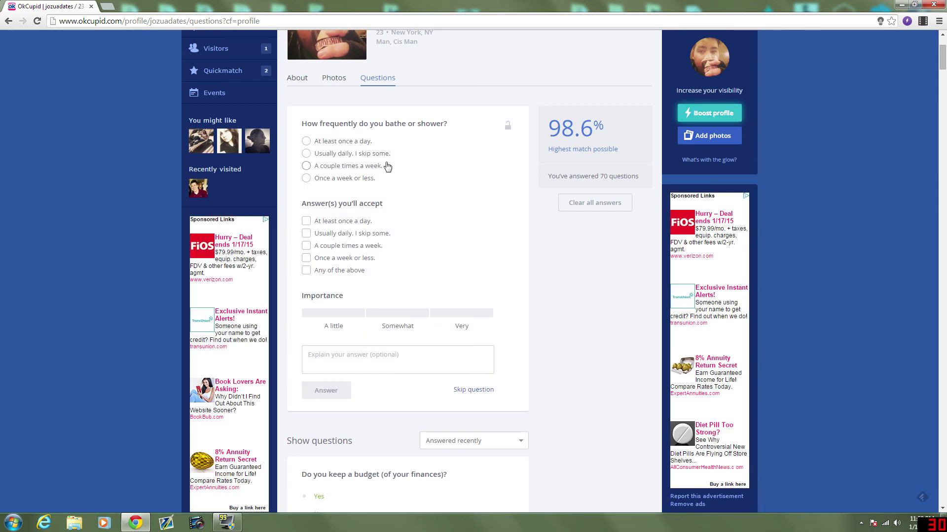
pyautogui.click(373, 152)
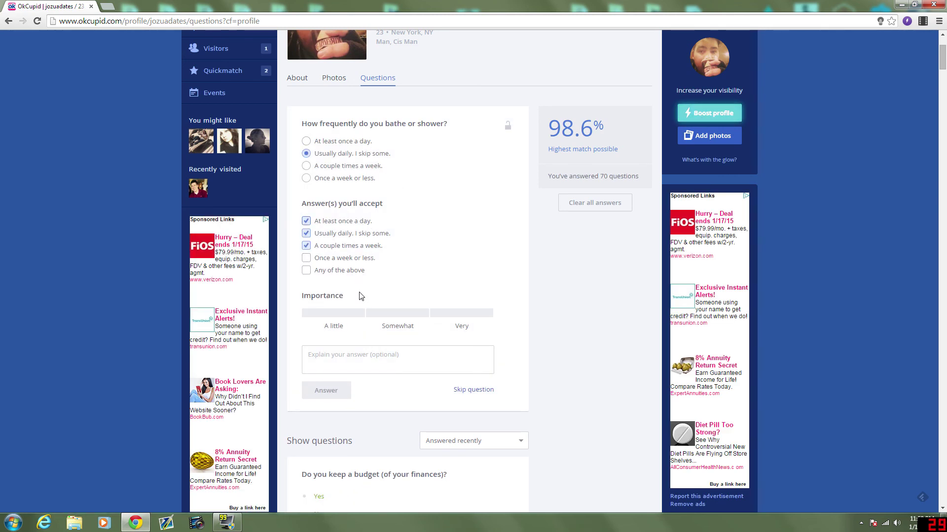
pyautogui.click(390, 313)
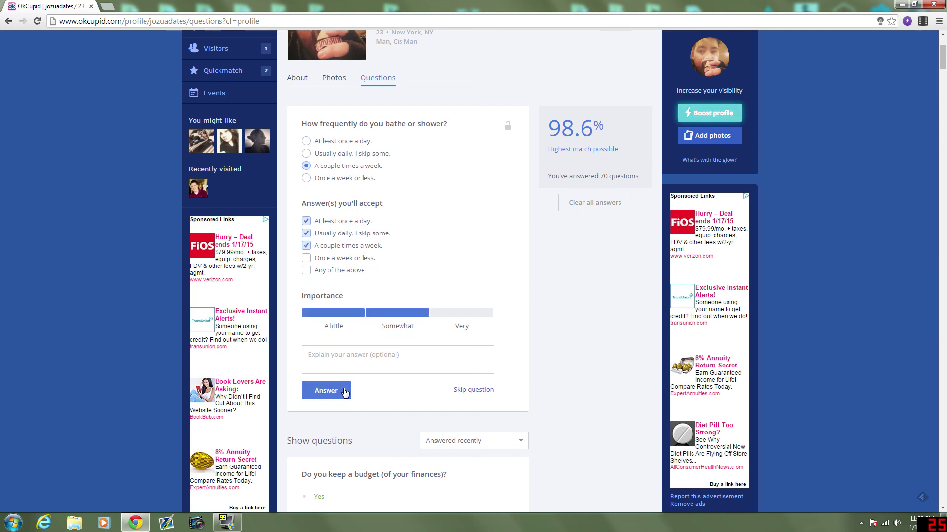
pyautogui.click(326, 391)
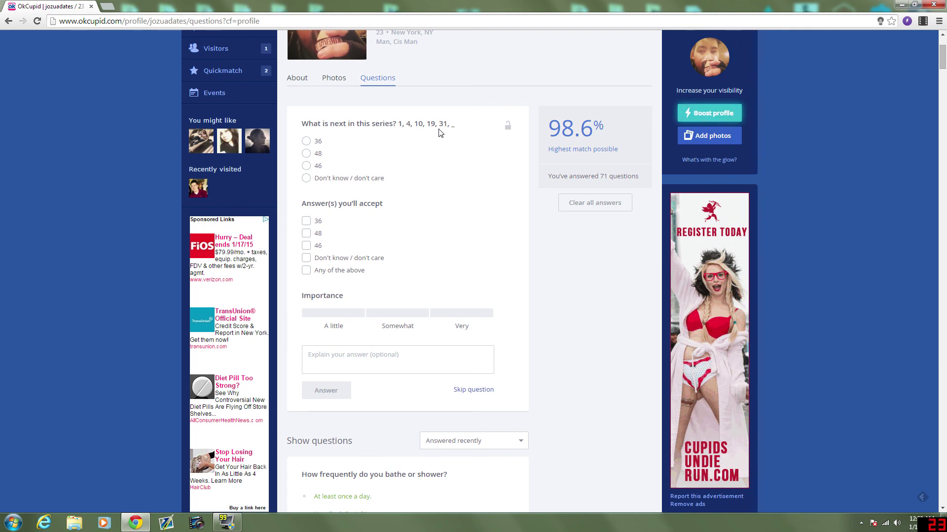
pyautogui.click(357, 317)
pyautogui.click(326, 391)
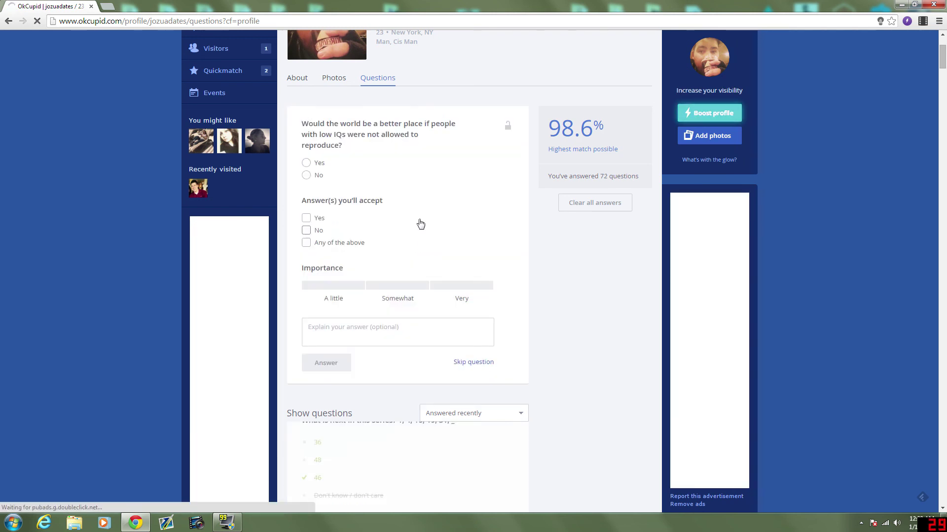
# Answer No on low-IQ reproduction, 'I love it and want it very much' on falling in love, and Yes to cuddling.
pyautogui.click(306, 175)
pyautogui.click(305, 242)
pyautogui.click(323, 357)
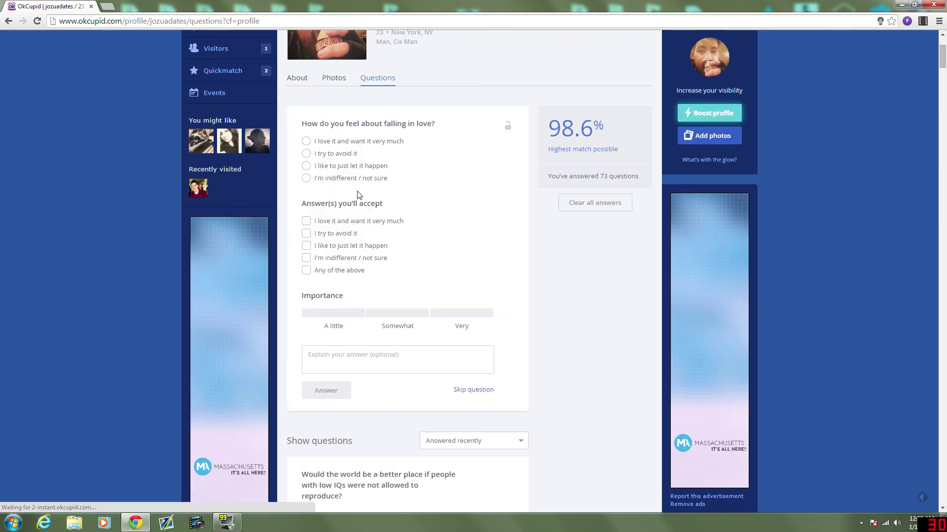
pyautogui.click(380, 143)
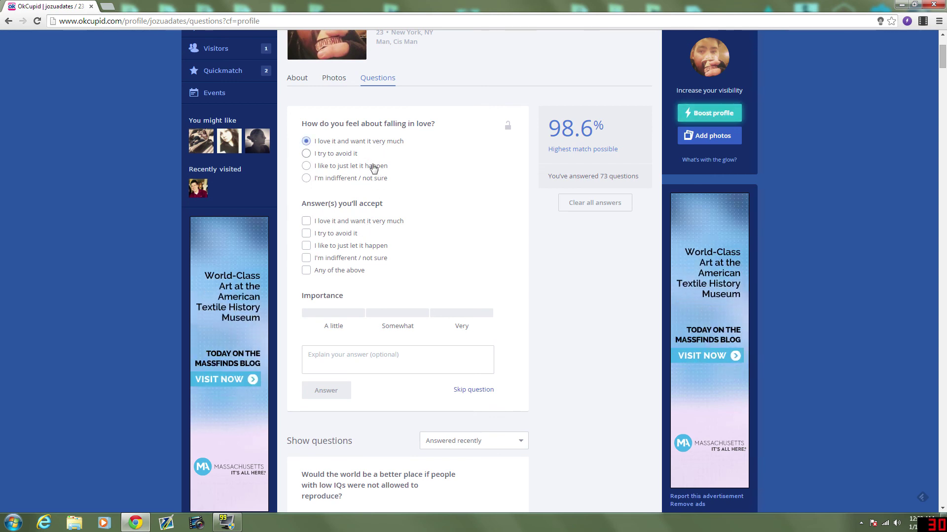
pyautogui.click(362, 318)
pyautogui.click(325, 390)
pyautogui.click(345, 140)
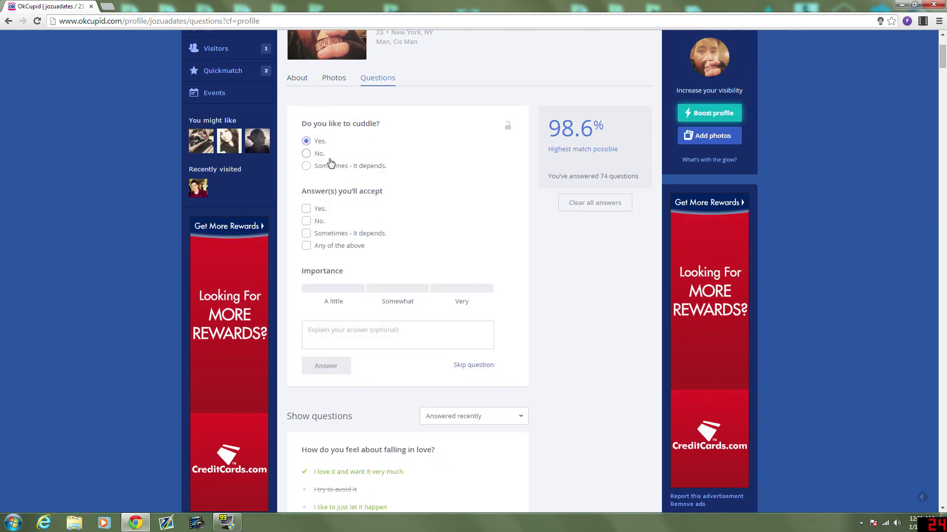
pyautogui.click(332, 165)
pyautogui.click(321, 238)
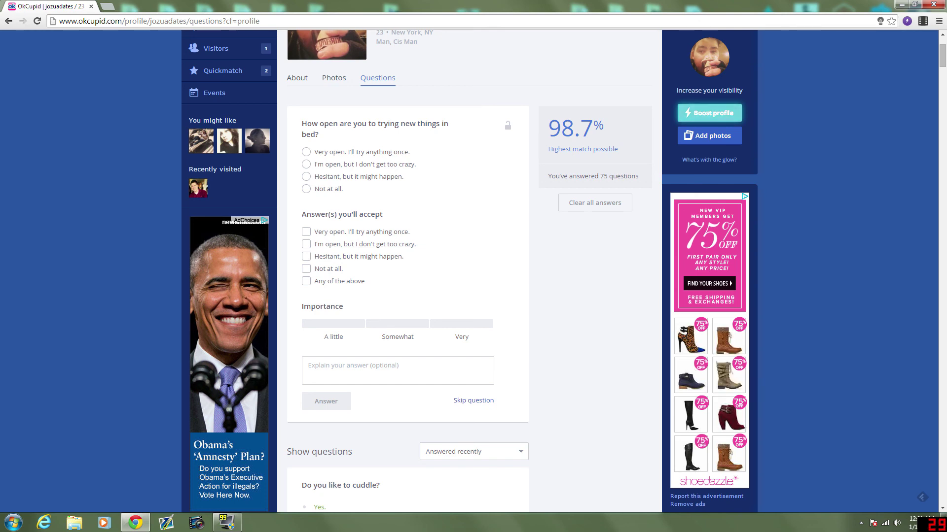
# Scroll back up to the top of the match questions page.
pyautogui.scroll(3, 571, 152)
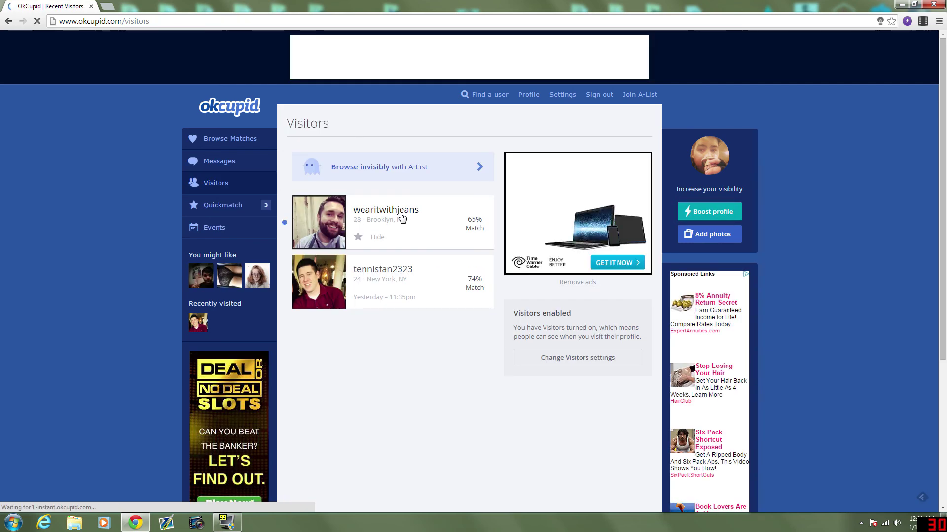
# Open the 65% match visitor's profile from the Visitors list.
pyautogui.click(386, 217)
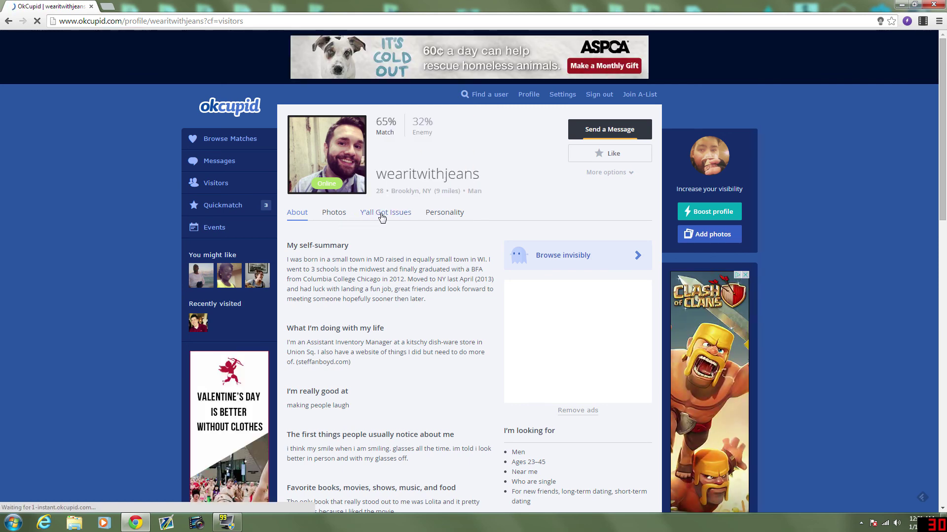
# Dismiss the tip and browse the visitor's shared answers and 80% Ethics, 24% Sex matches.
pyautogui.scroll(-1, 355, 215)
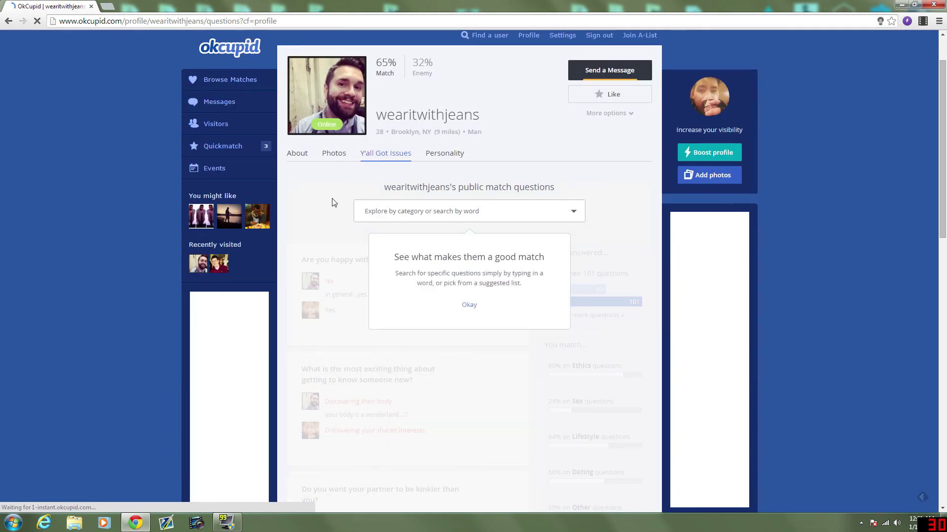
pyautogui.click(354, 217)
pyautogui.scroll(-1, 354, 217)
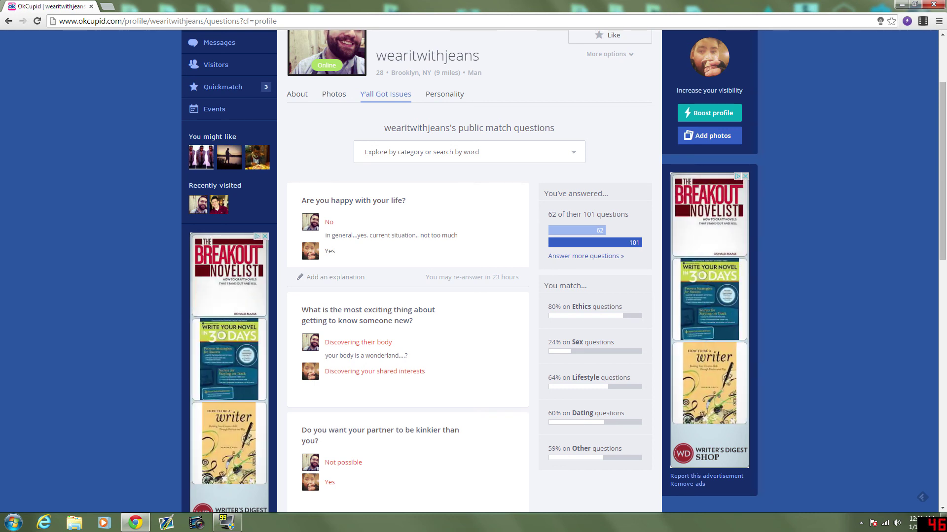
pyautogui.scroll(-1, 447, 240)
pyautogui.scroll(-2, 438, 239)
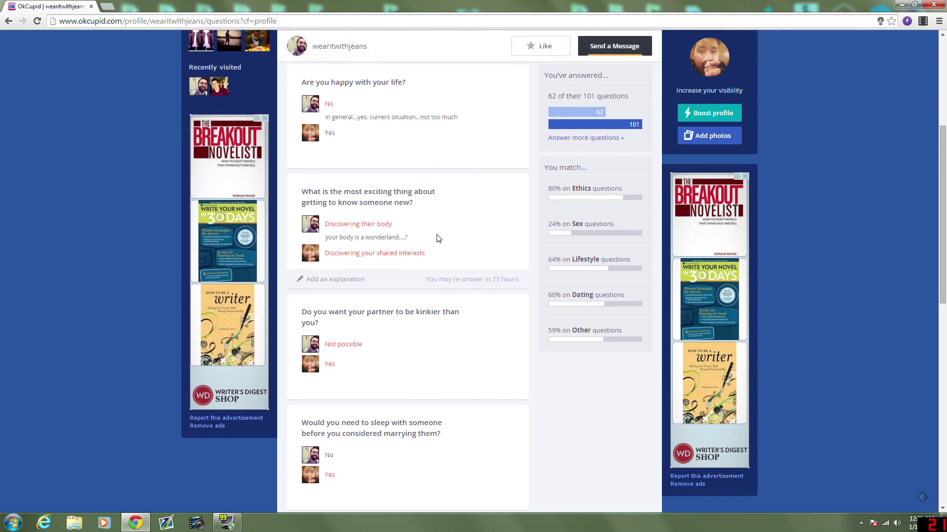
pyautogui.scroll(-2, 432, 237)
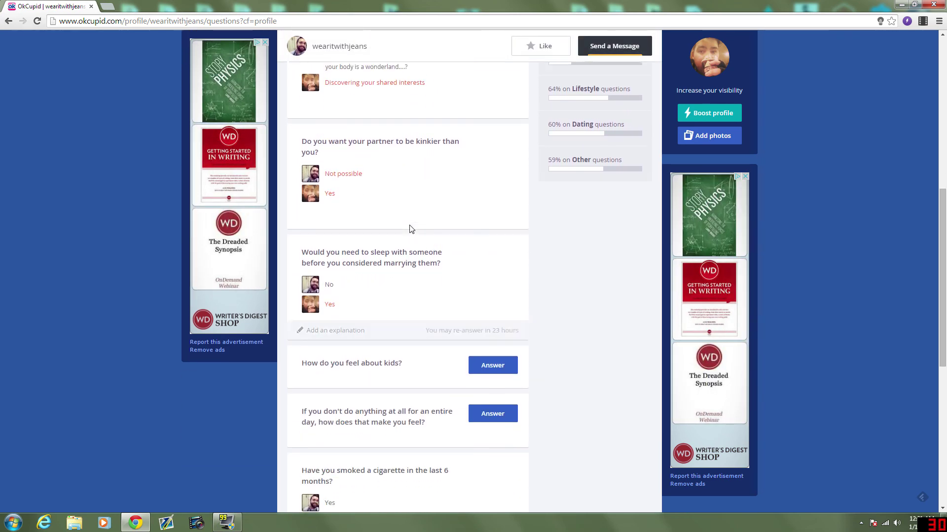
pyautogui.scroll(1, 410, 207)
pyautogui.scroll(5, 427, 130)
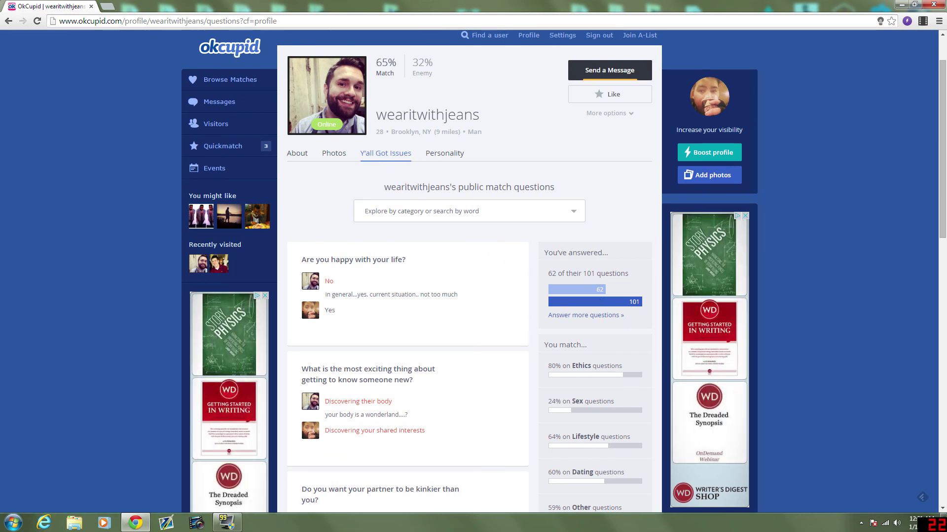
pyautogui.scroll(-2, 616, 271)
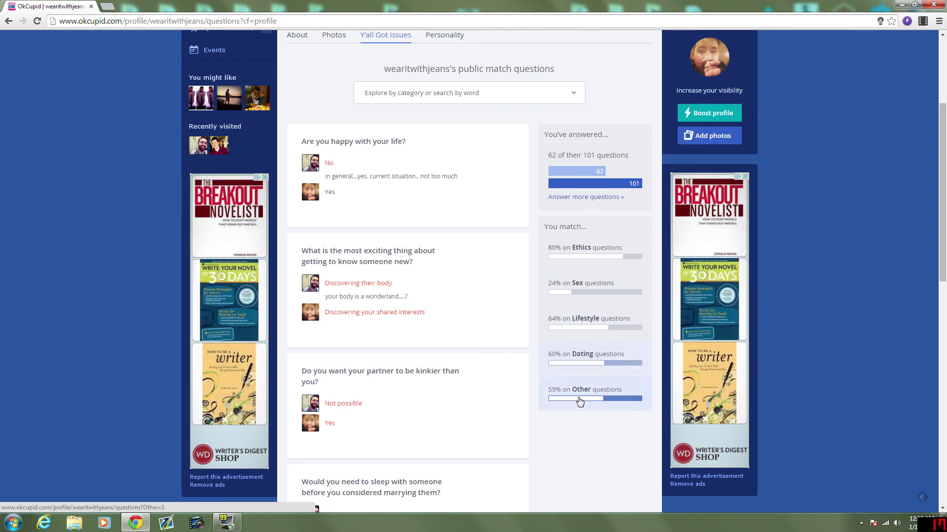
pyautogui.scroll(4, 568, 366)
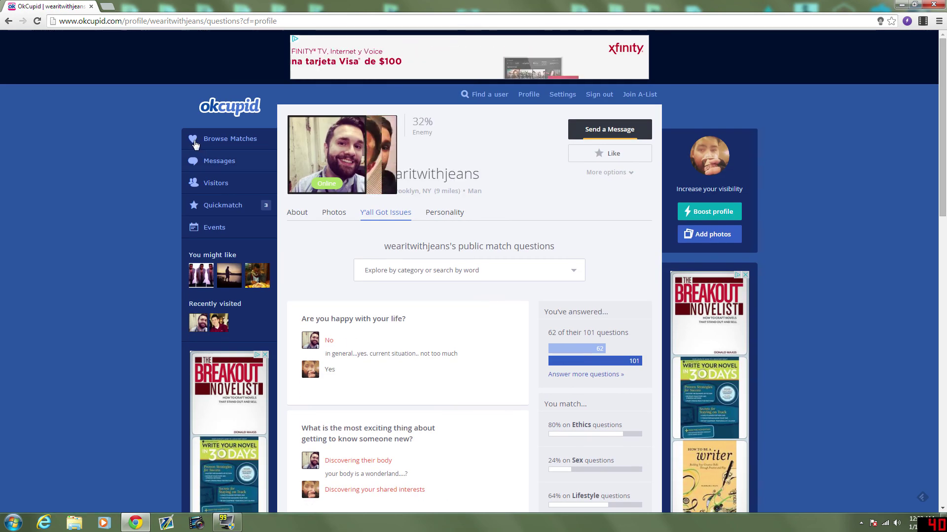